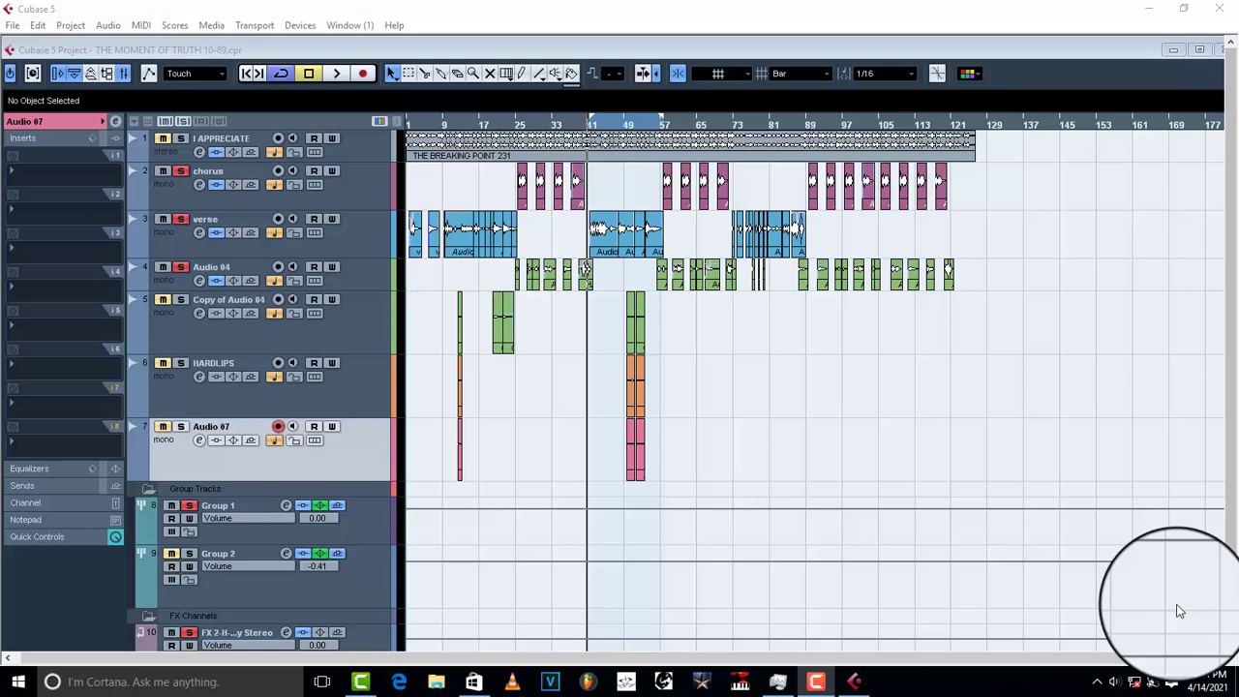
- Play the soloed vocals over the loop range with the CLA-2A compressor in view, close the compressor and stop playback
{"action": "left_click", "coordinate": [531, 413]}
{"action": "key", "text": "space"}
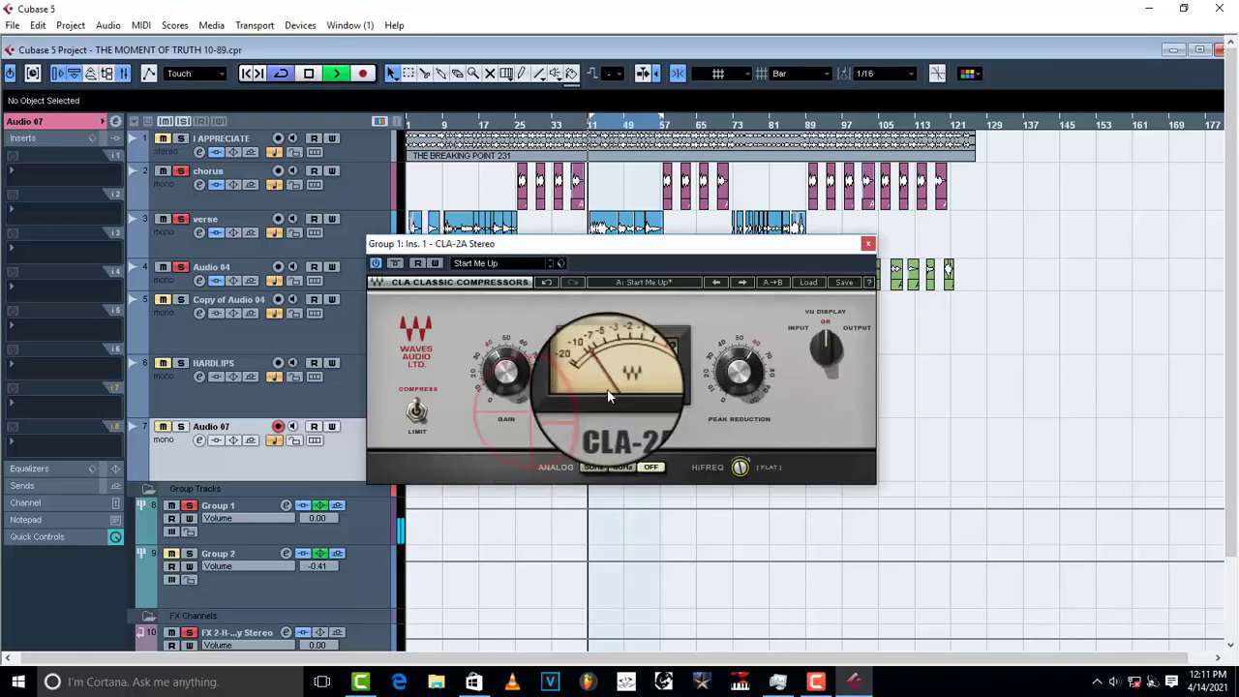
{"action": "left_click", "coordinate": [868, 243]}
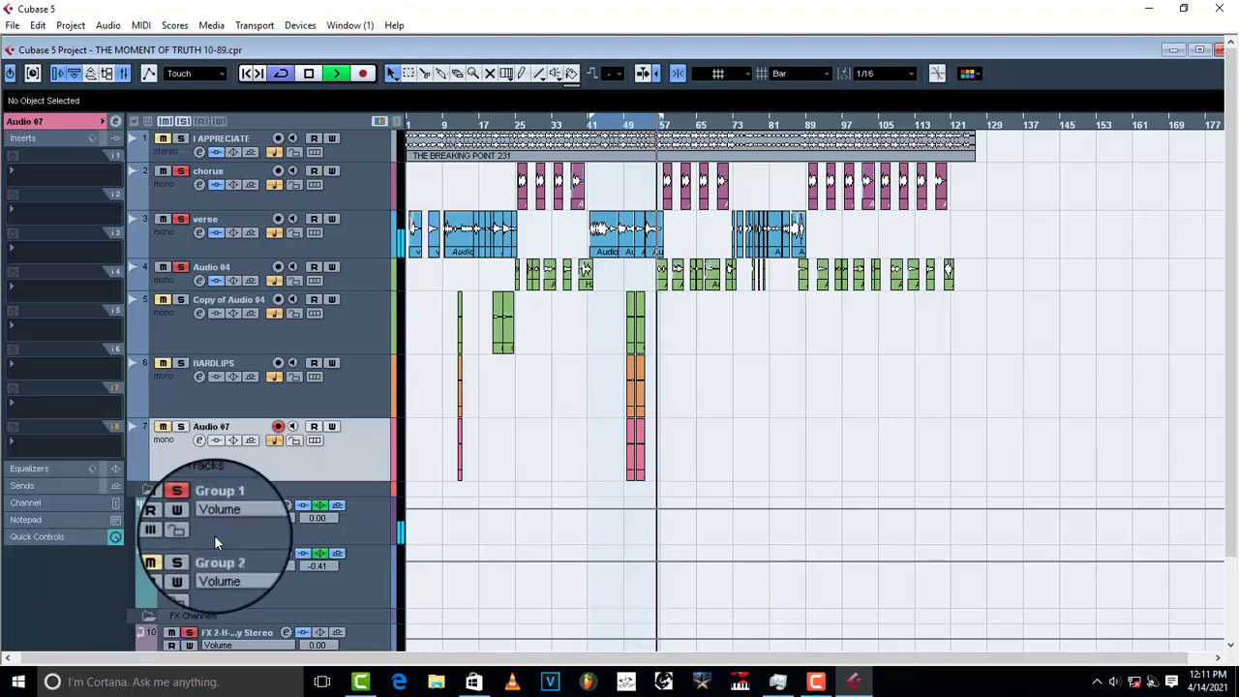
{"action": "key", "text": "space"}
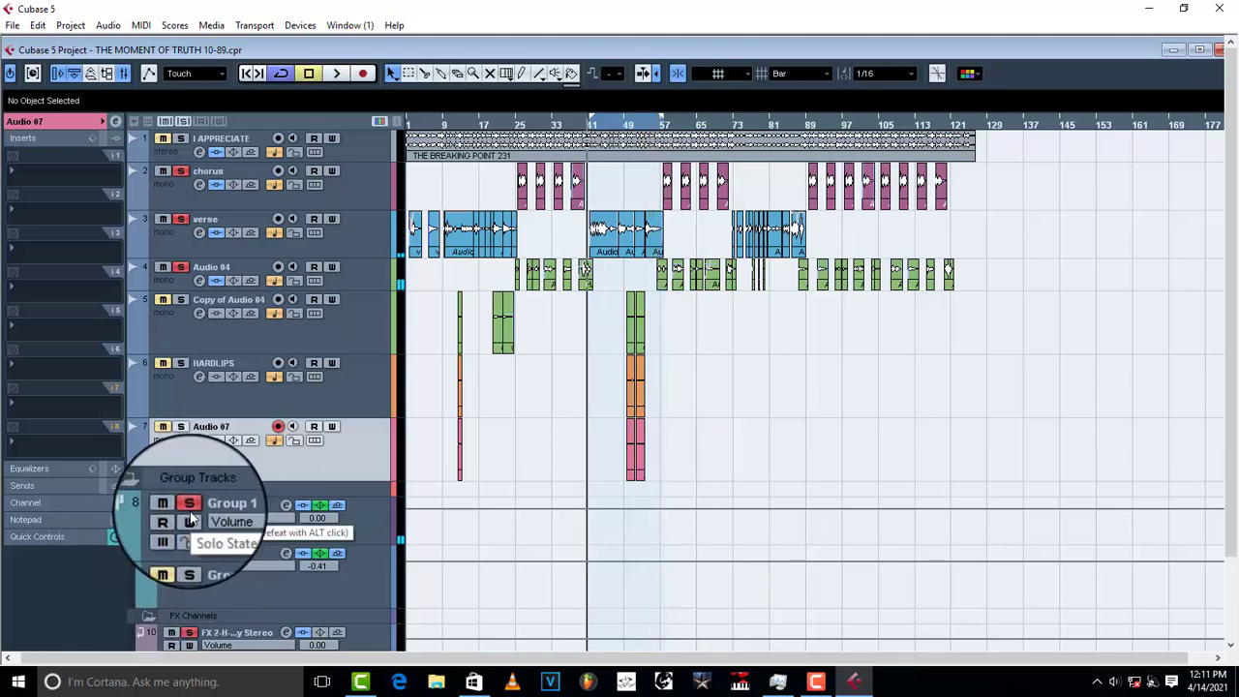
- Turn off solo on Group 1 and play the loop range with the full mix
{"action": "left_click", "coordinate": [190, 513]}
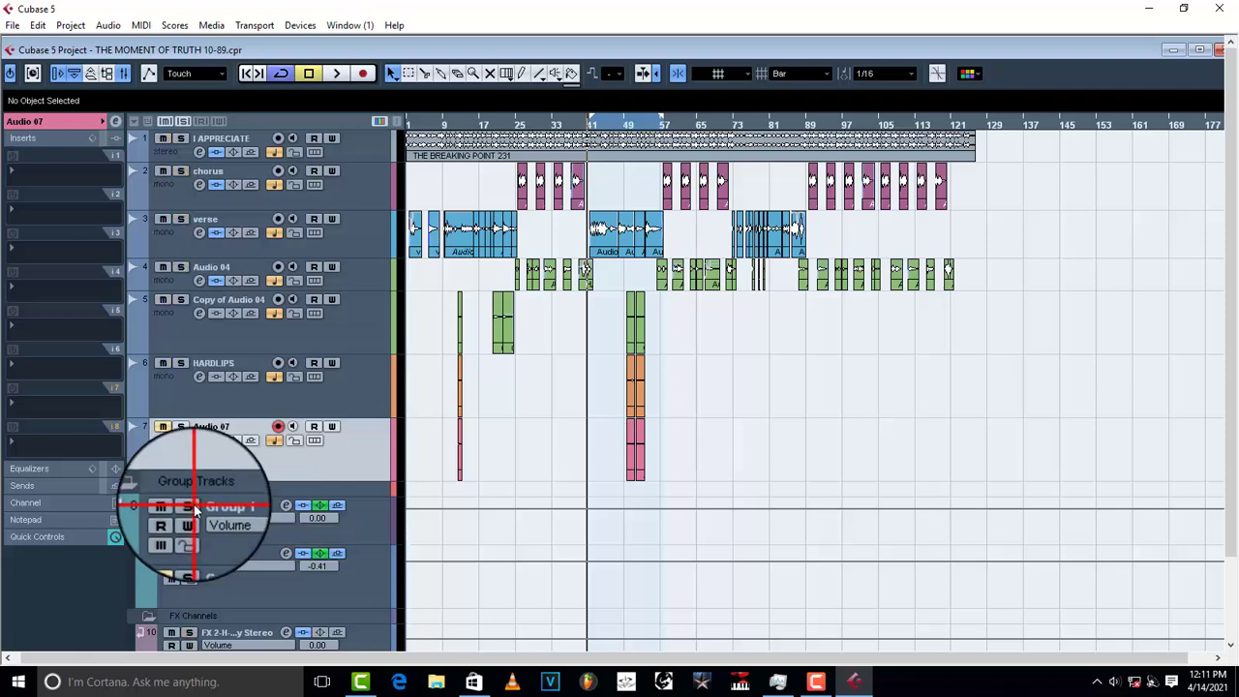
{"action": "key", "text": "space"}
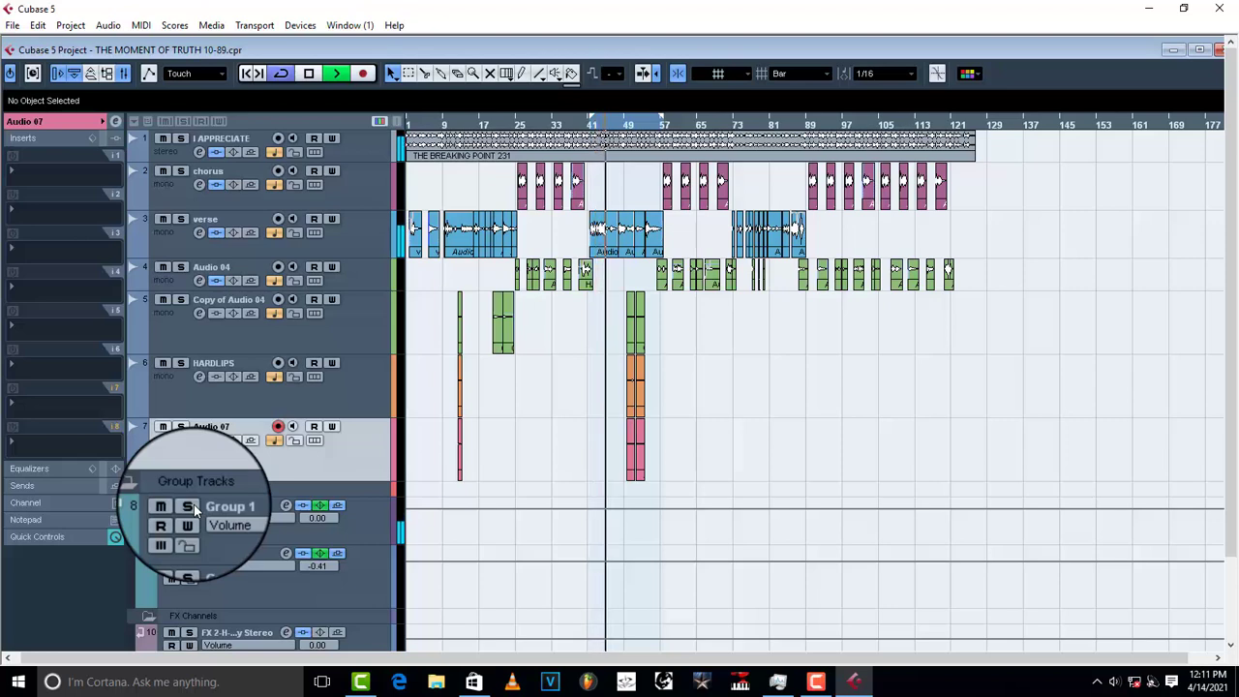
{"action": "key", "text": "space"}
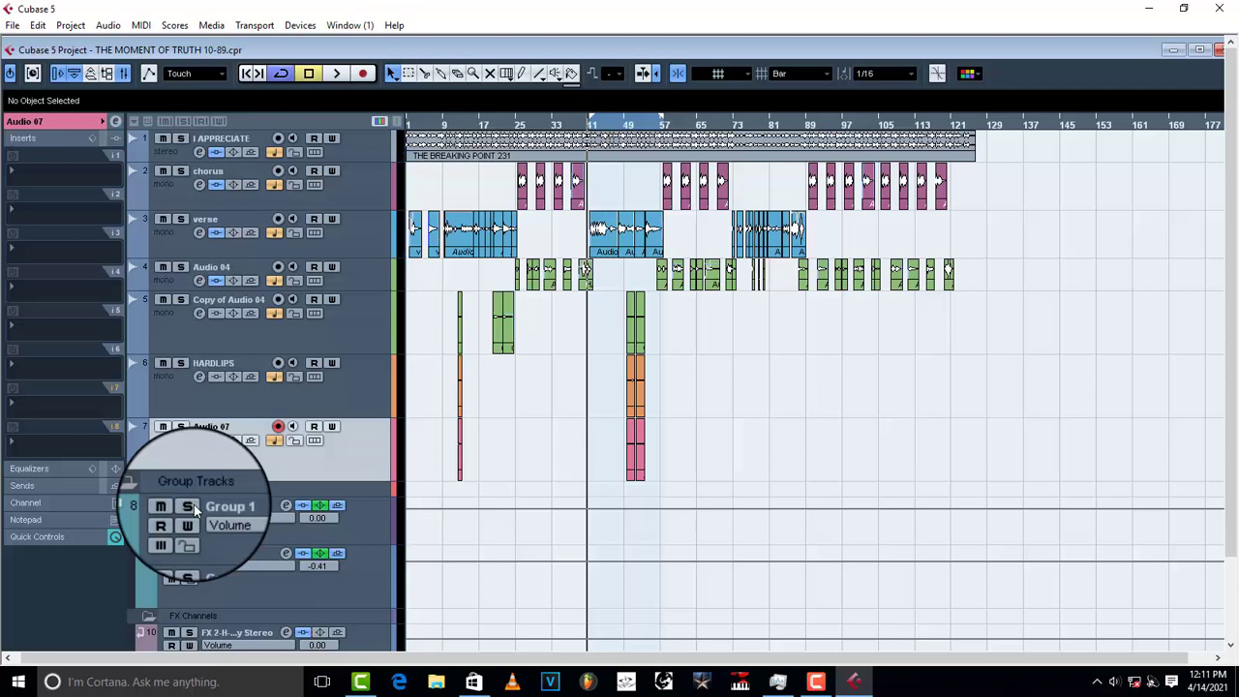
- Open the CLA-2A Stereo compressor inserted on Group 1 and reposition its window above the group tracks
{"action": "left_click", "coordinate": [362, 530]}
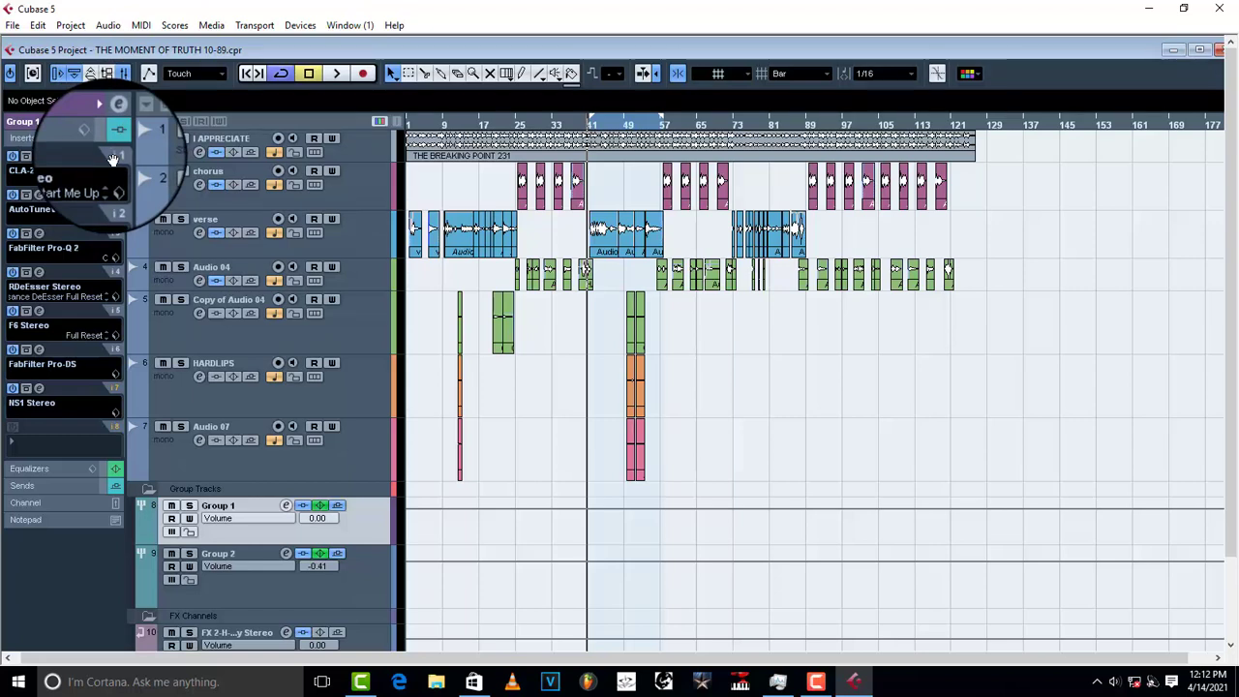
{"action": "left_click", "coordinate": [38, 154]}
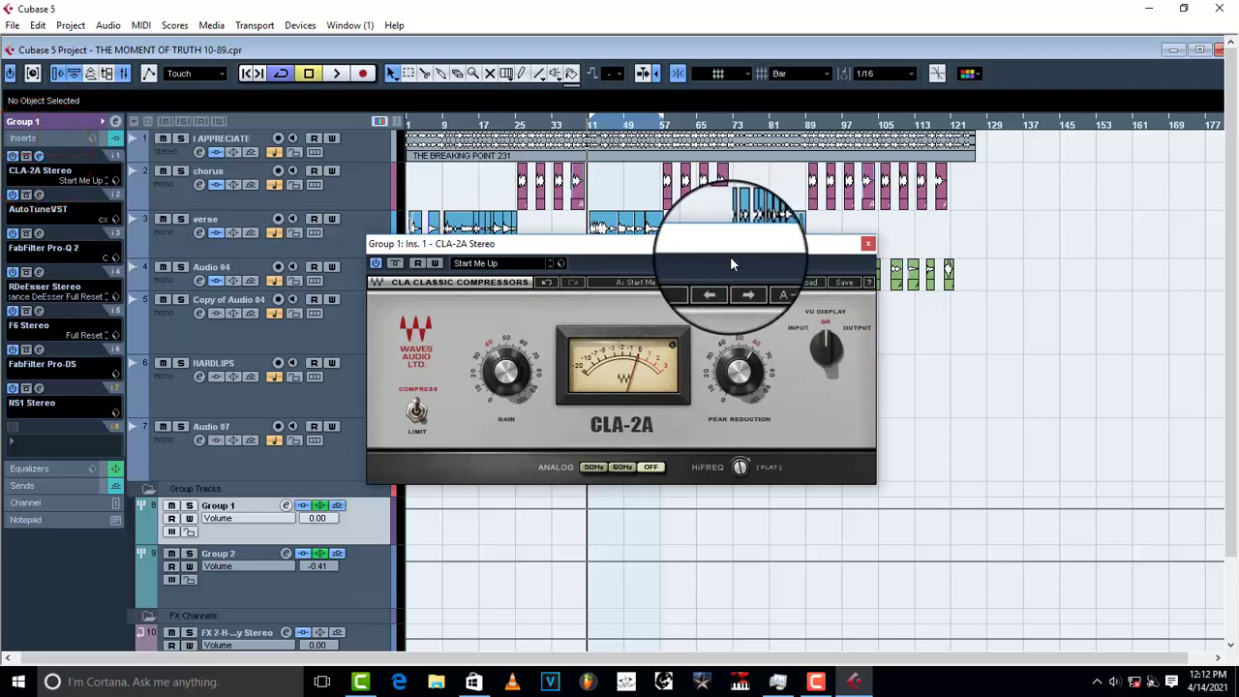
{"action": "left_click_drag", "start_coordinate": [723, 254], "coordinate": [801, 182]}
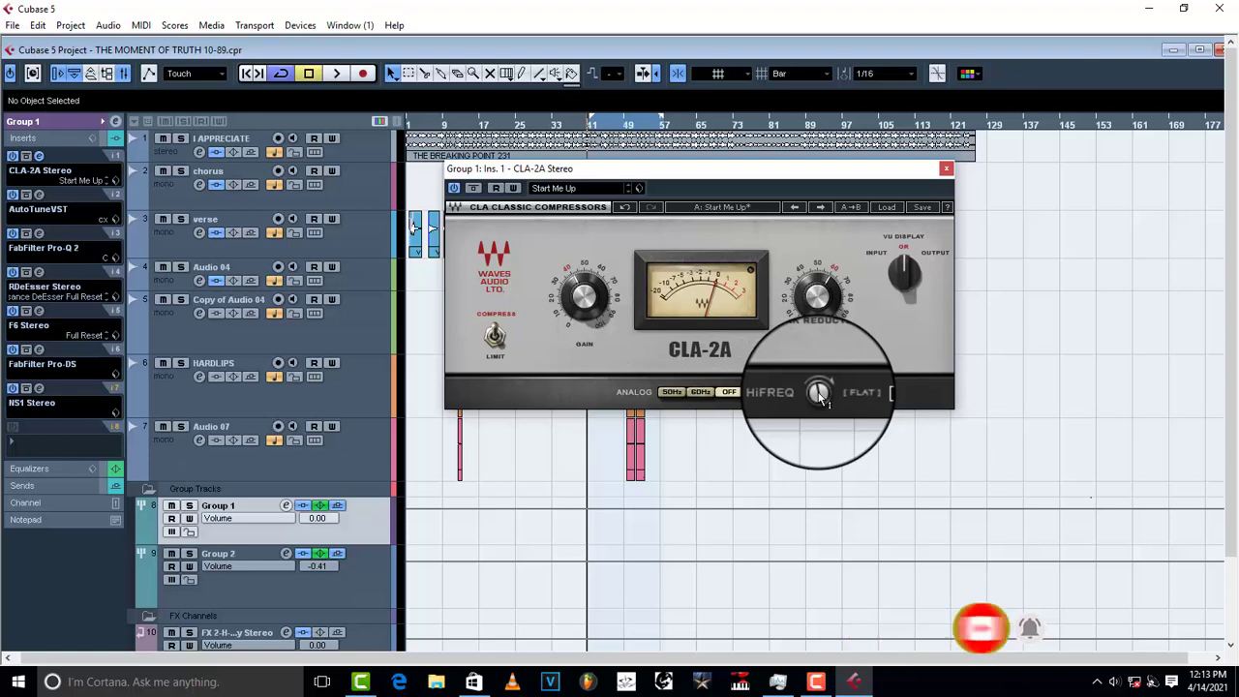
- Solo Group 1, audition it briefly and set the CLA-2A's HiFreq to 48.3
{"action": "left_click", "coordinate": [189, 506]}
{"action": "left_click", "coordinate": [819, 397]}
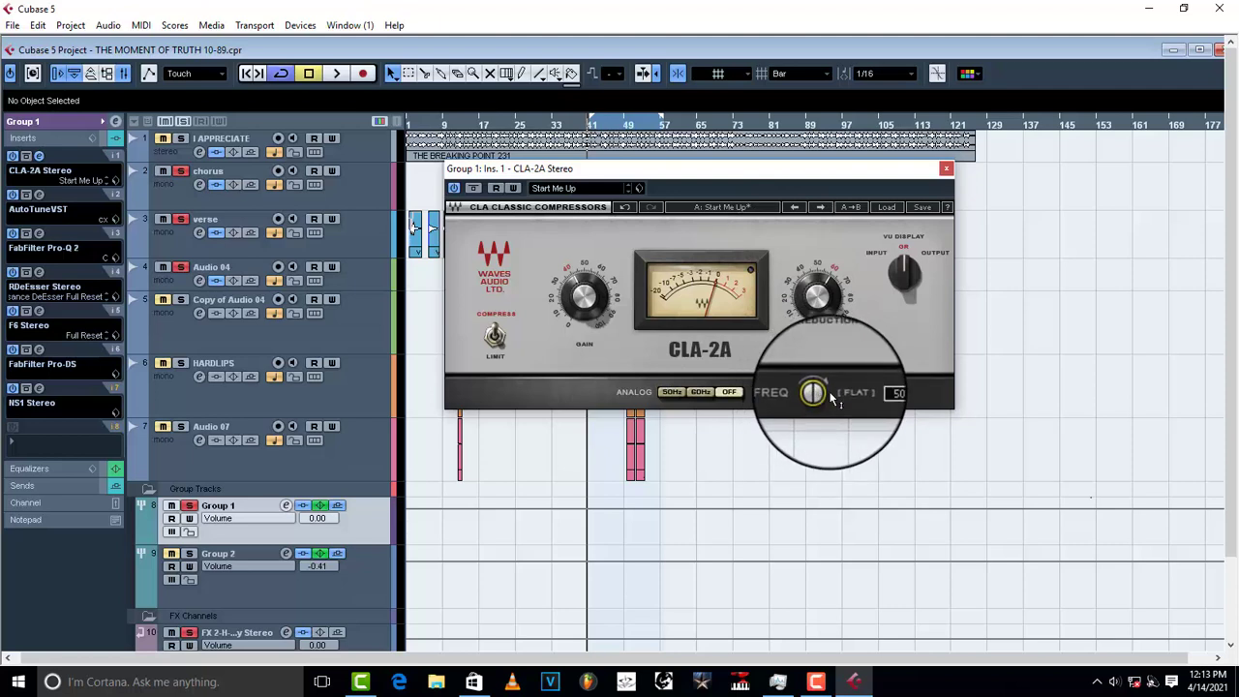
{"action": "key", "text": "space"}
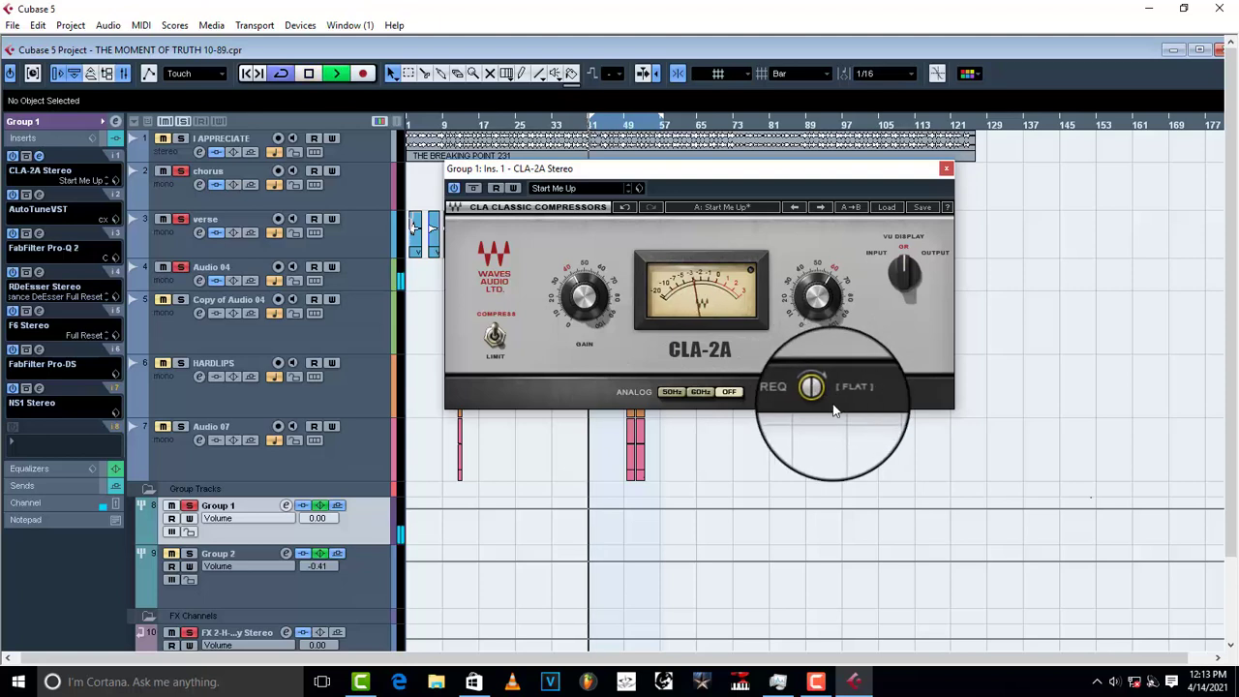
{"action": "key", "text": "space"}
{"action": "left_click", "coordinate": [818, 392]}
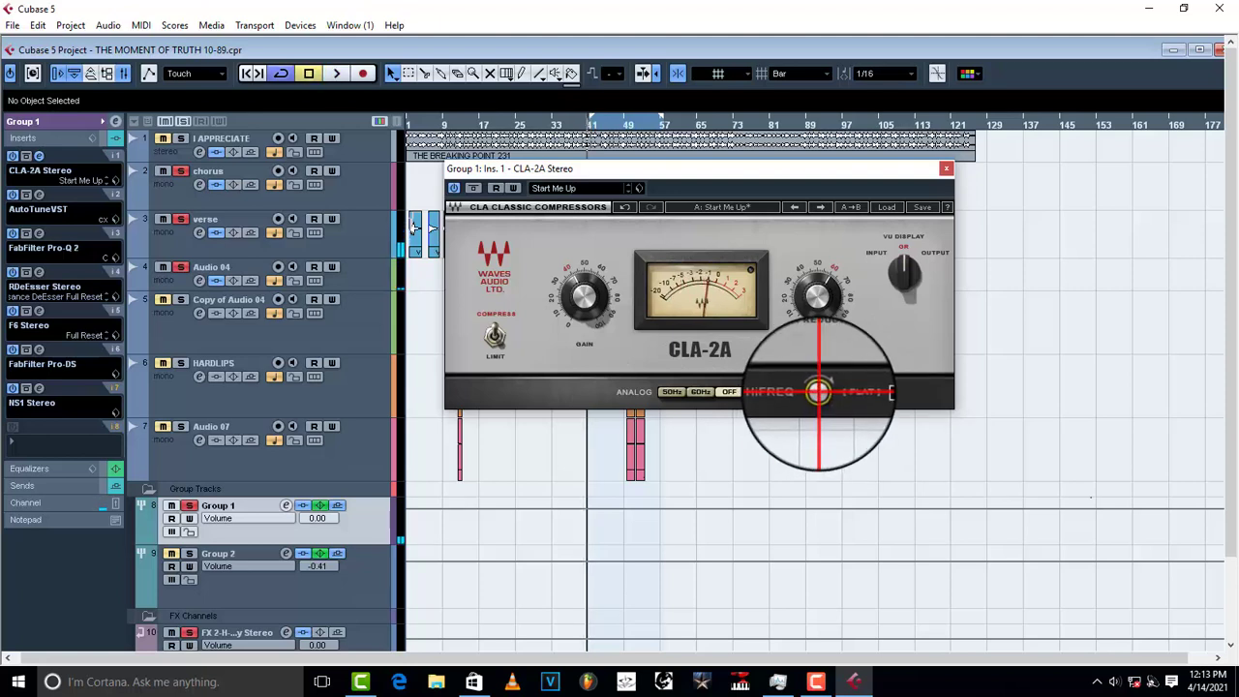
{"action": "left_click_drag", "start_coordinate": [793, 505], "coordinate": [786, 475]}
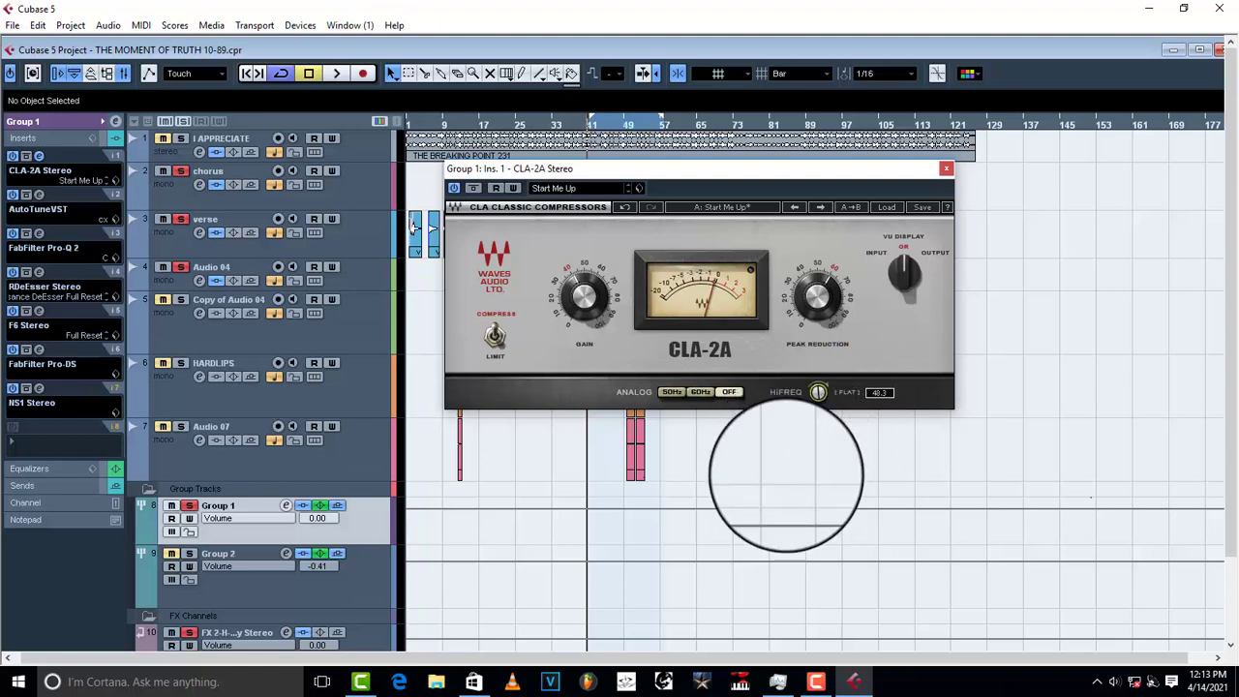
- Play the soloed vocals and lower the CLA-2A's HiFreq to 16.3 during playback
{"action": "key", "text": "space"}
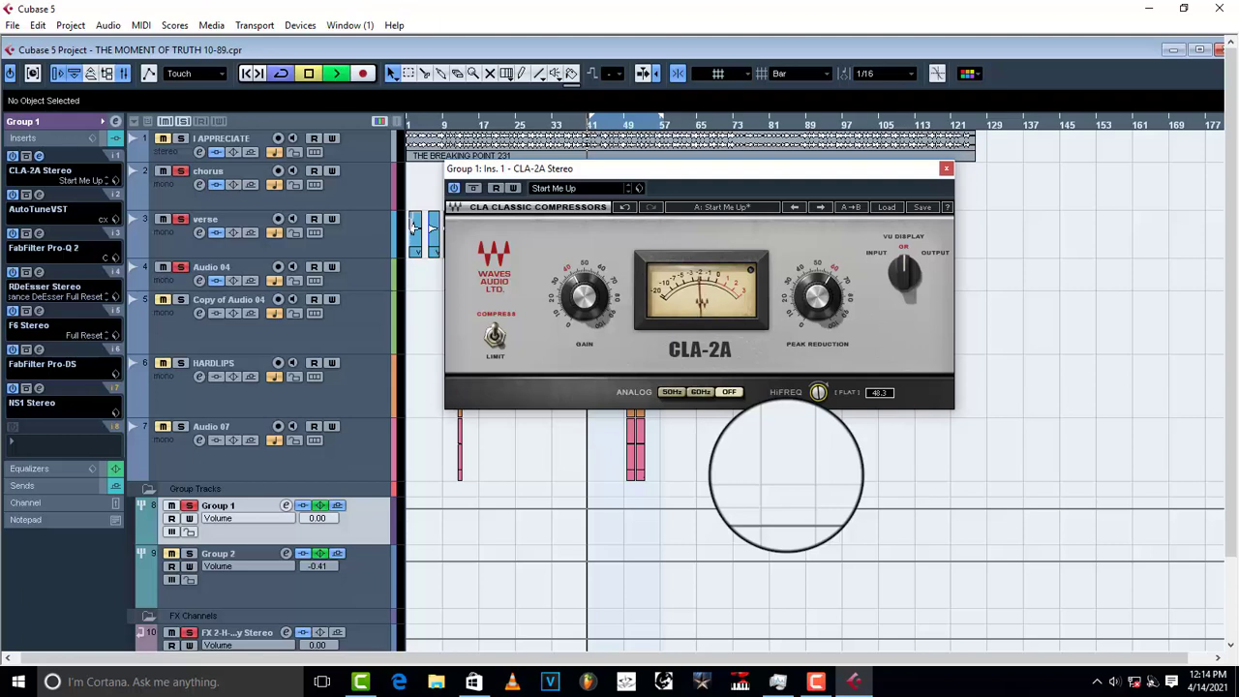
{"action": "left_click_drag", "start_coordinate": [817, 394], "coordinate": [796, 476]}
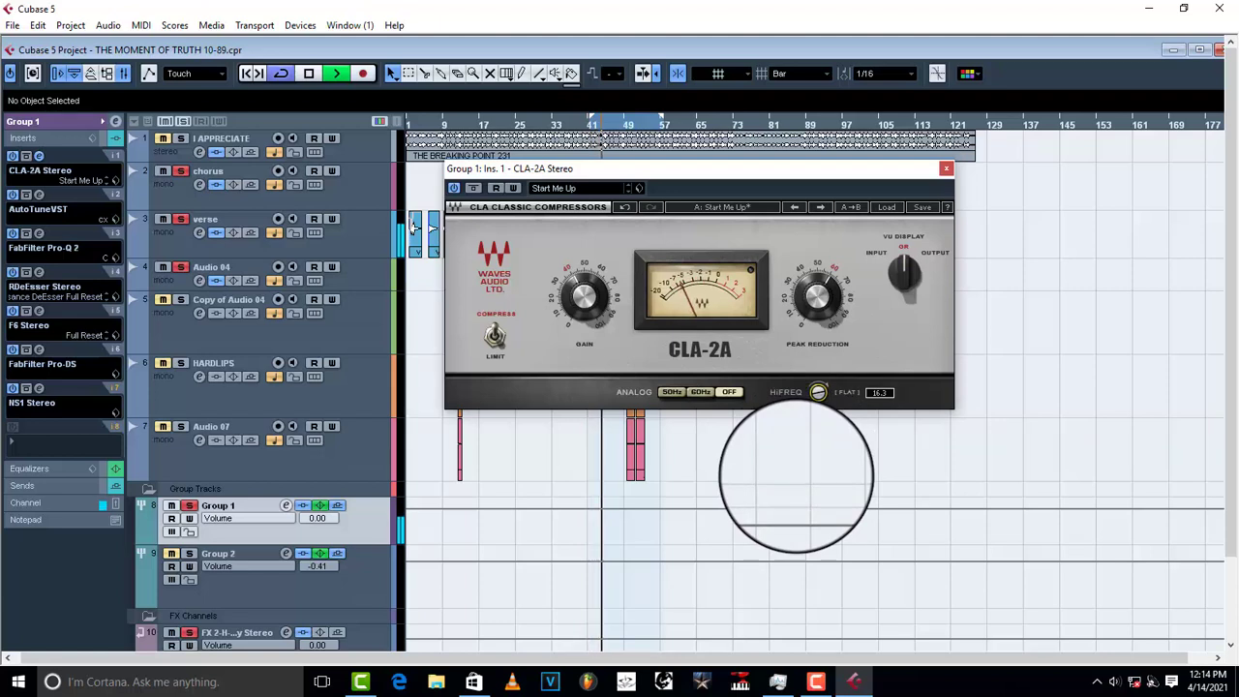
{"action": "key", "text": "space"}
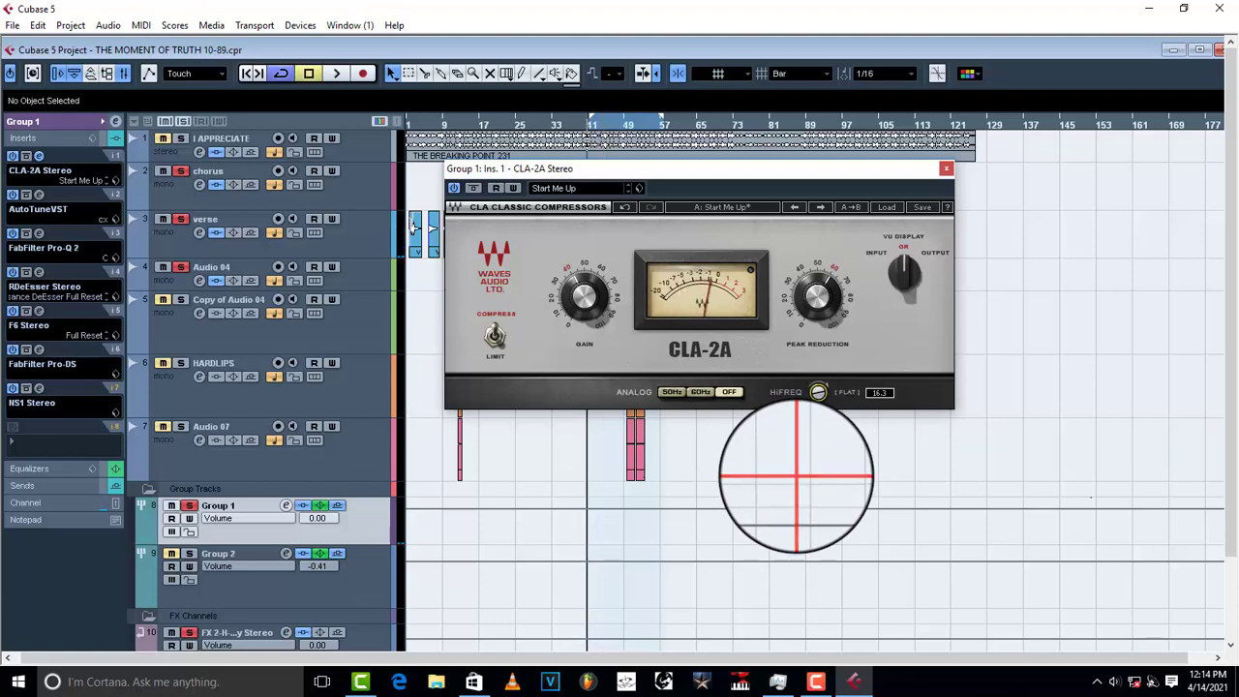
- Raise the CLA-2A's HiFreq to 81.2 and audition the soloed vocals
{"action": "mouse_move", "coordinate": [797, 476]}
{"action": "left_mouse_down"}
{"action": "mouse_move", "coordinate": [824, 236]}
{"action": "mouse_move", "coordinate": [826, 264]}
{"action": "left_mouse_up"}
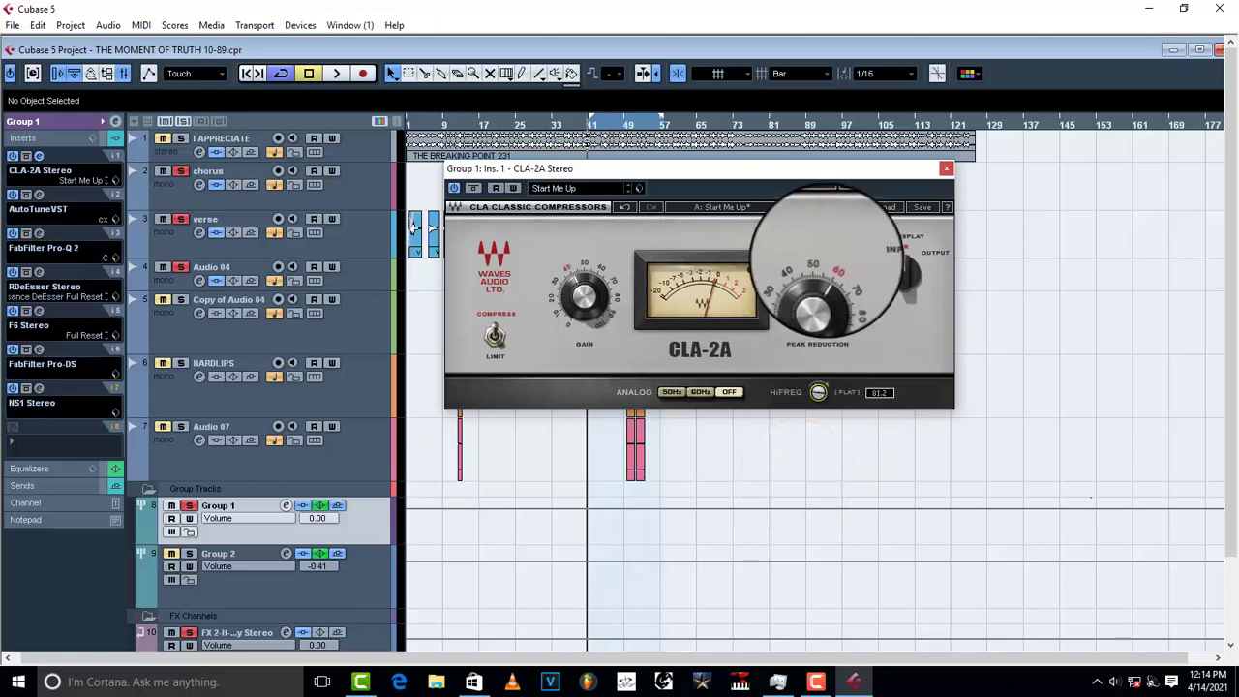
{"action": "key", "text": "space"}
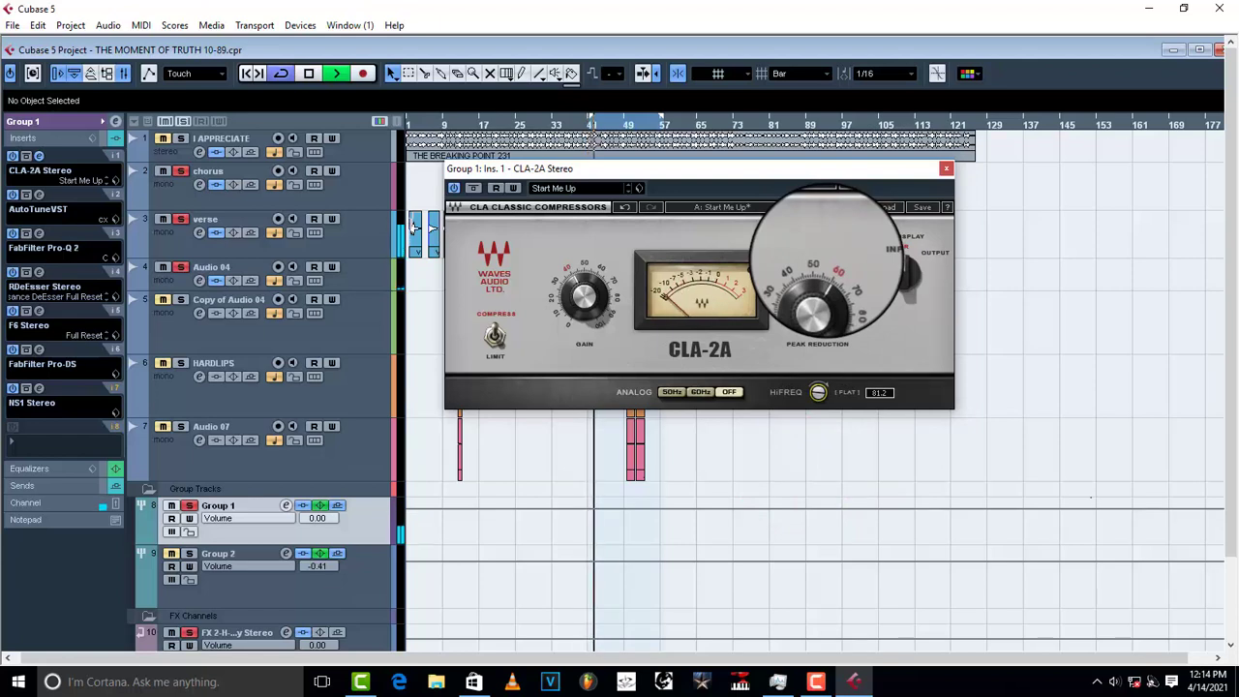
{"action": "key", "text": "space"}
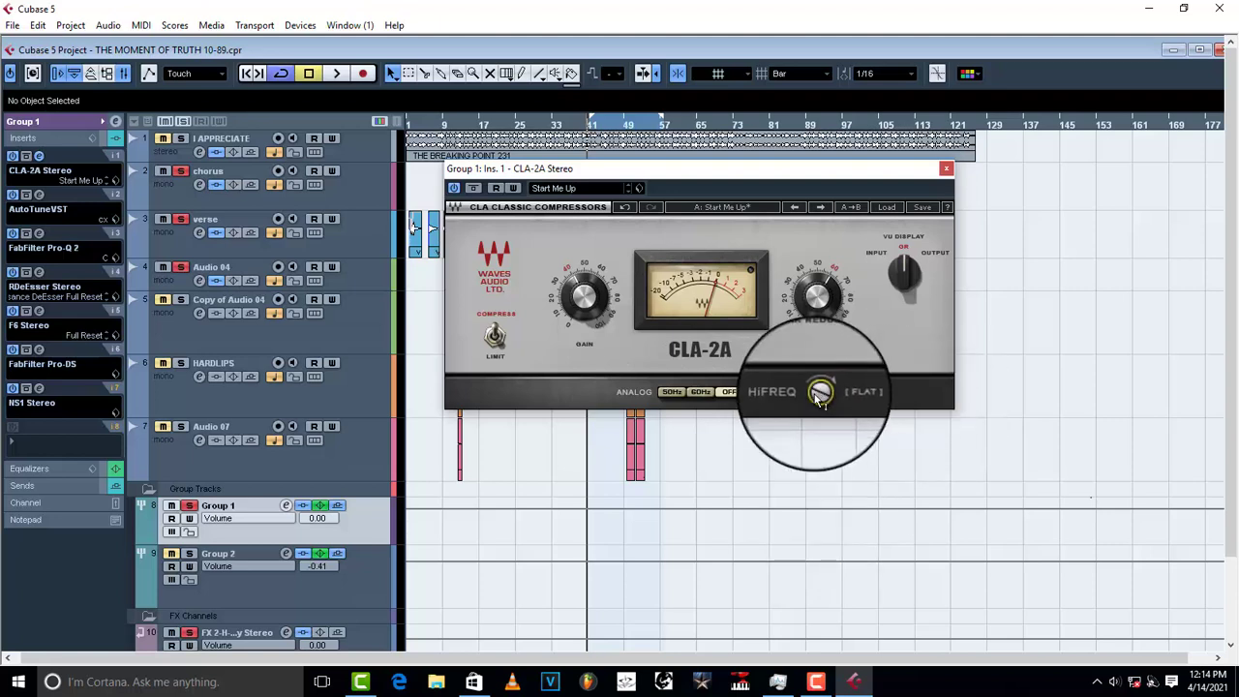
- Play the loop range and turn off solo on Group 1 to hear the compressed vocals in the full mix
{"action": "key", "text": "space"}
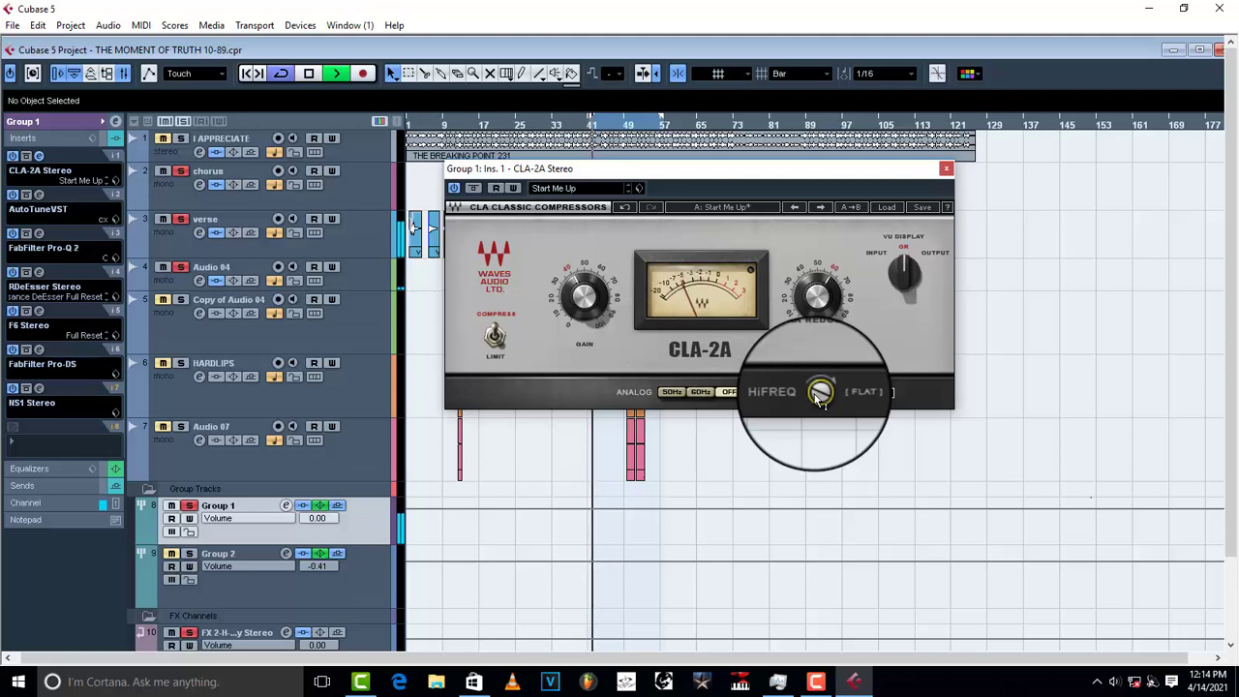
{"action": "left_click", "coordinate": [186, 508]}
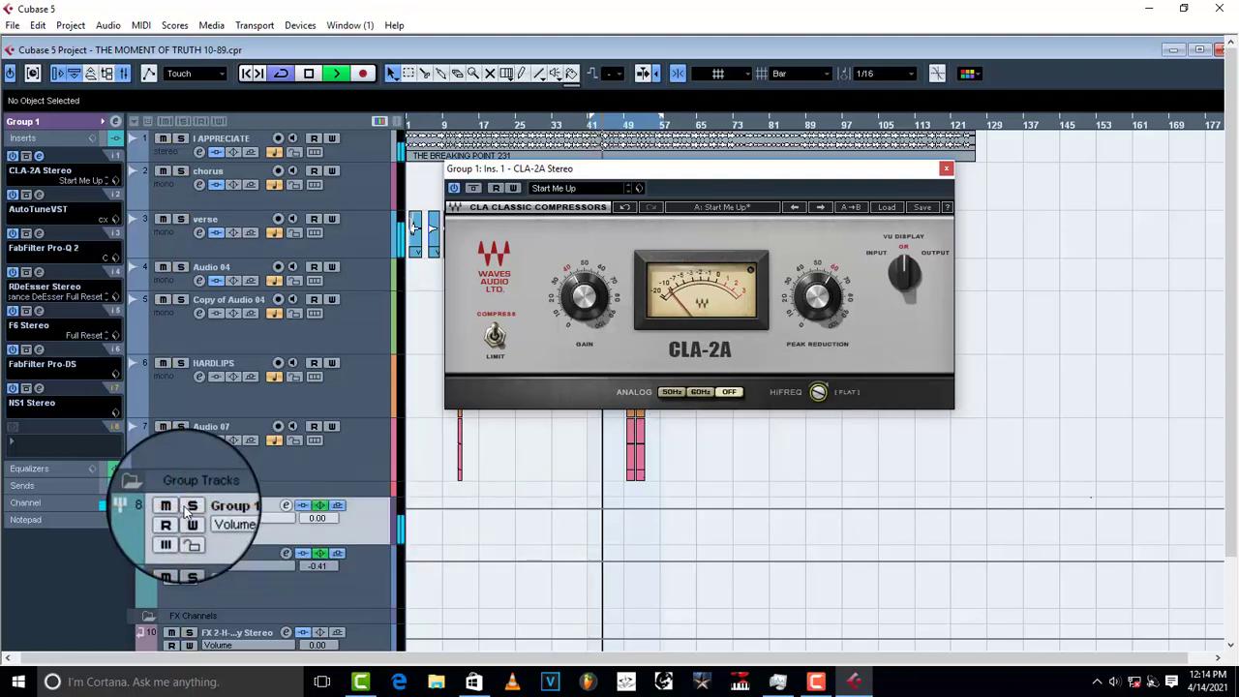
{"action": "key", "text": "space"}
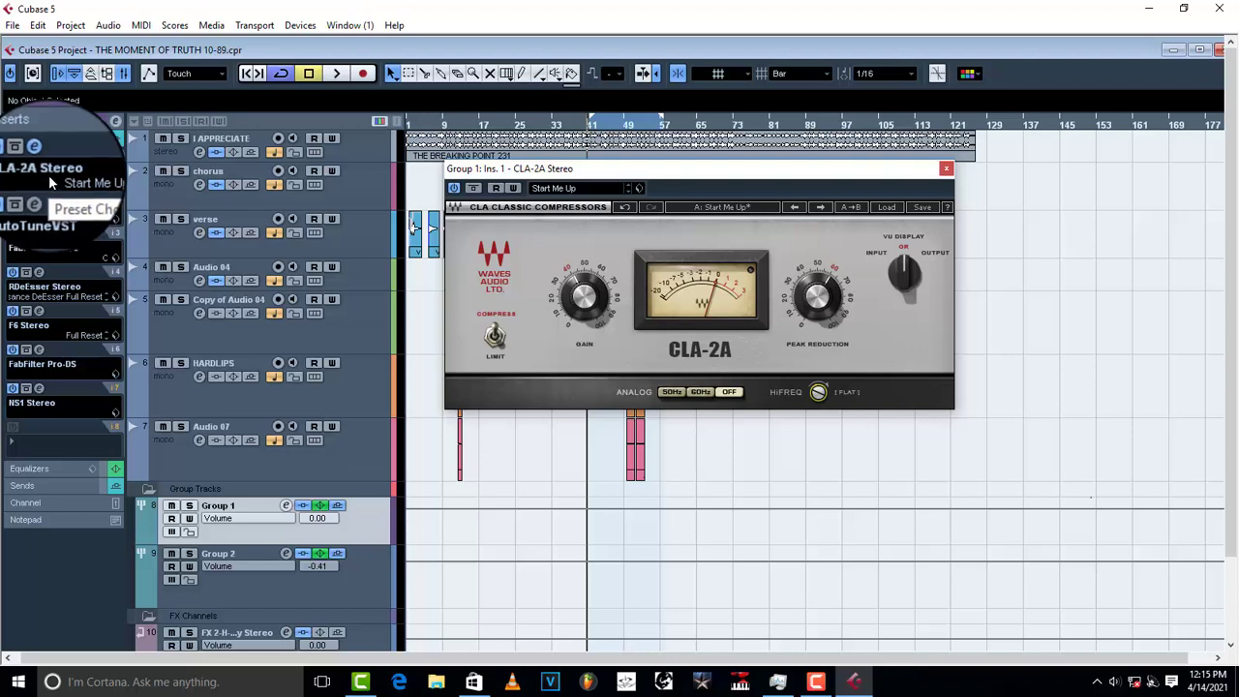
- Close the compressor, examine the scale and correction settings of the AutoTuneVST insert on Group 1, and close it
{"action": "left_click", "coordinate": [947, 171]}
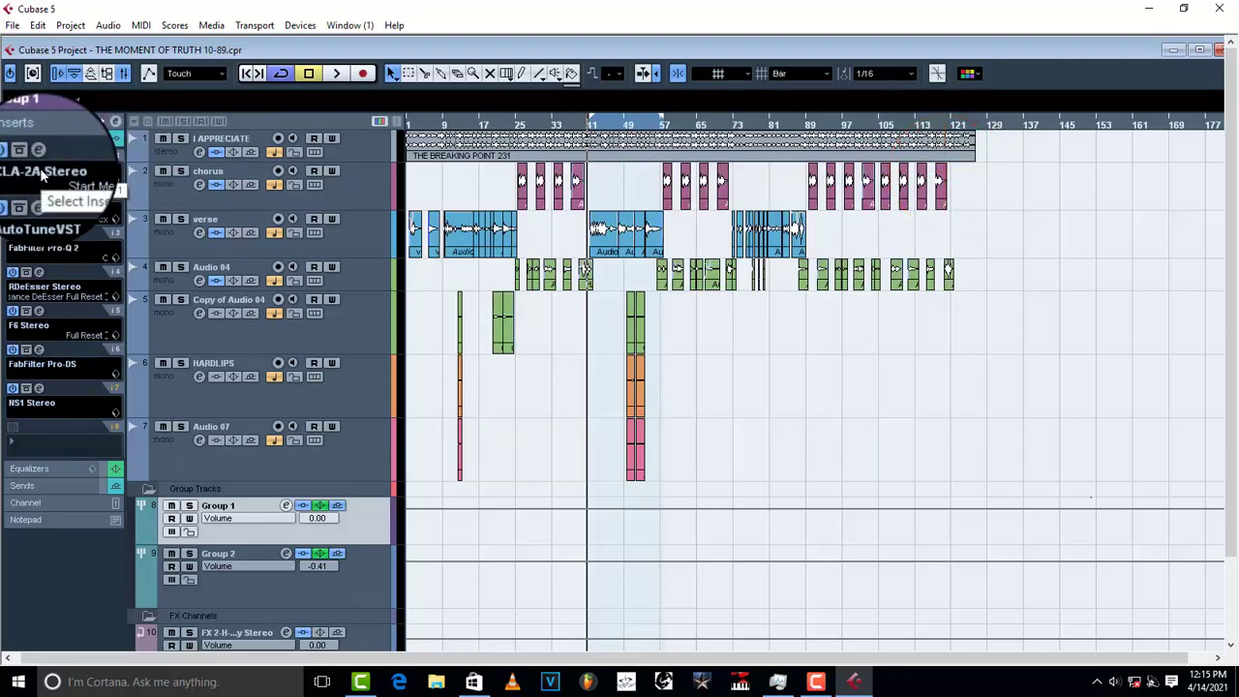
{"action": "left_click", "coordinate": [41, 234]}
{"action": "left_click", "coordinate": [41, 235]}
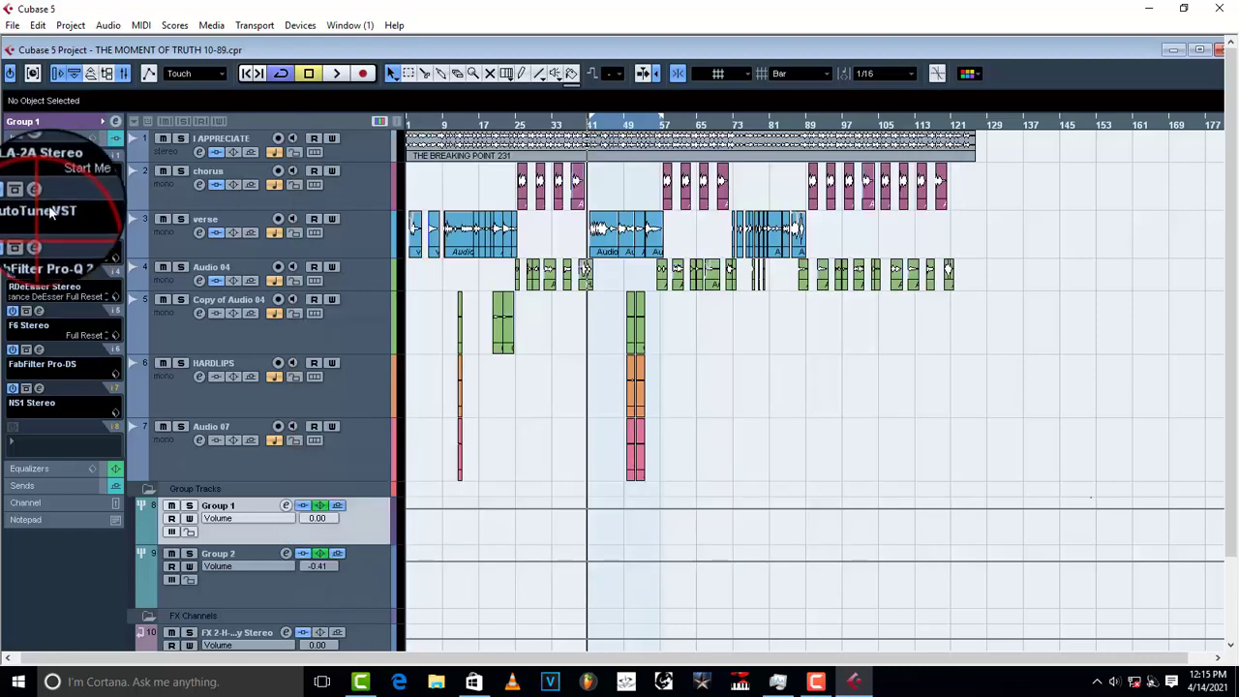
{"action": "left_click", "coordinate": [40, 197]}
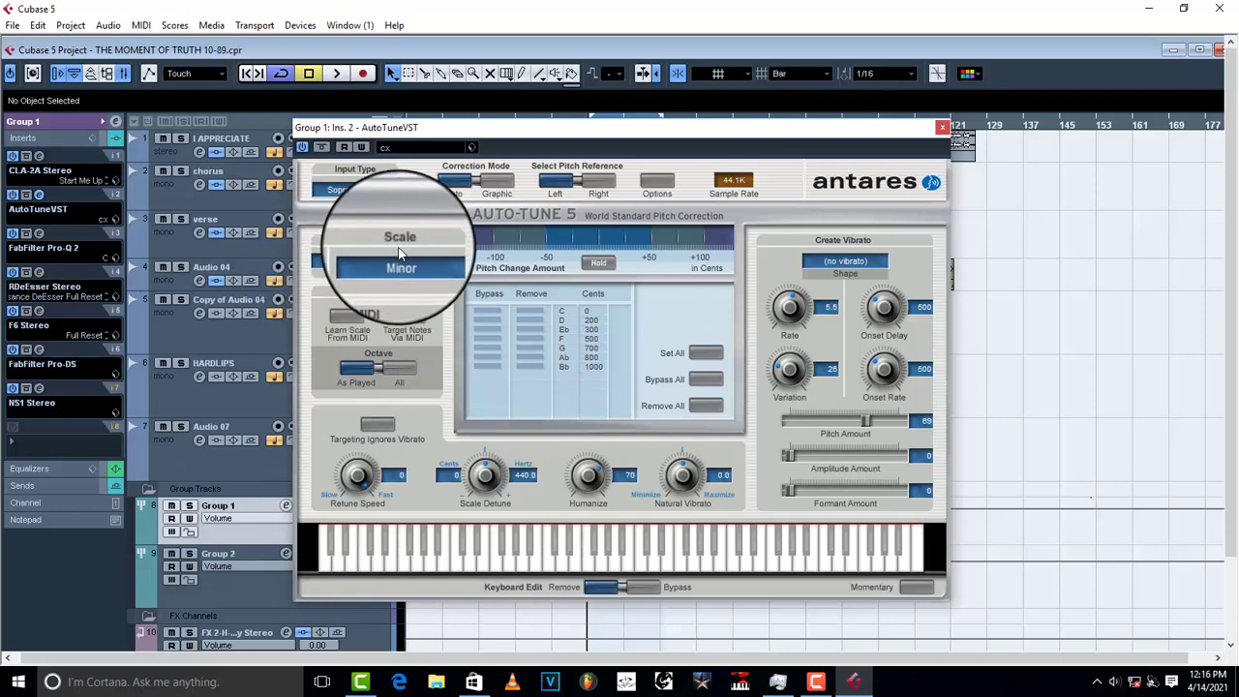
{"action": "left_click", "coordinate": [942, 127]}
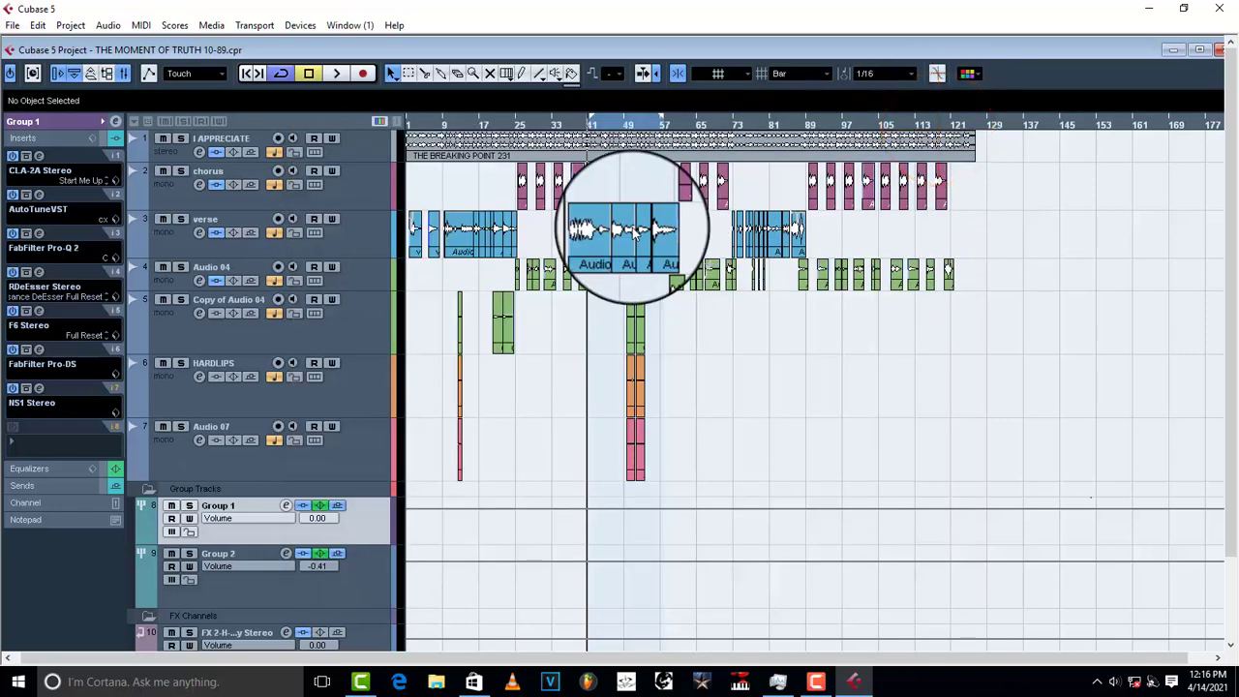
- Open the FabFilter Pro-Q 2 insert on Group 1 and select its low-cut band
{"action": "left_click", "coordinate": [42, 232]}
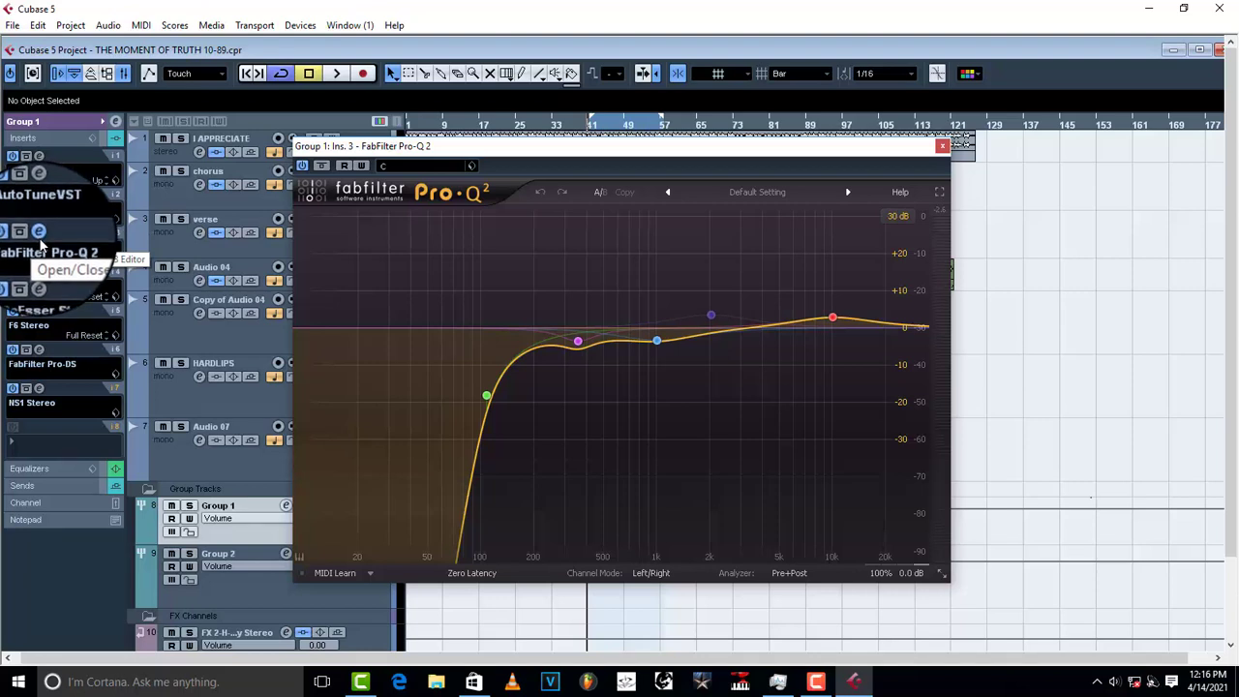
{"action": "mouse_move", "coordinate": [487, 396]}
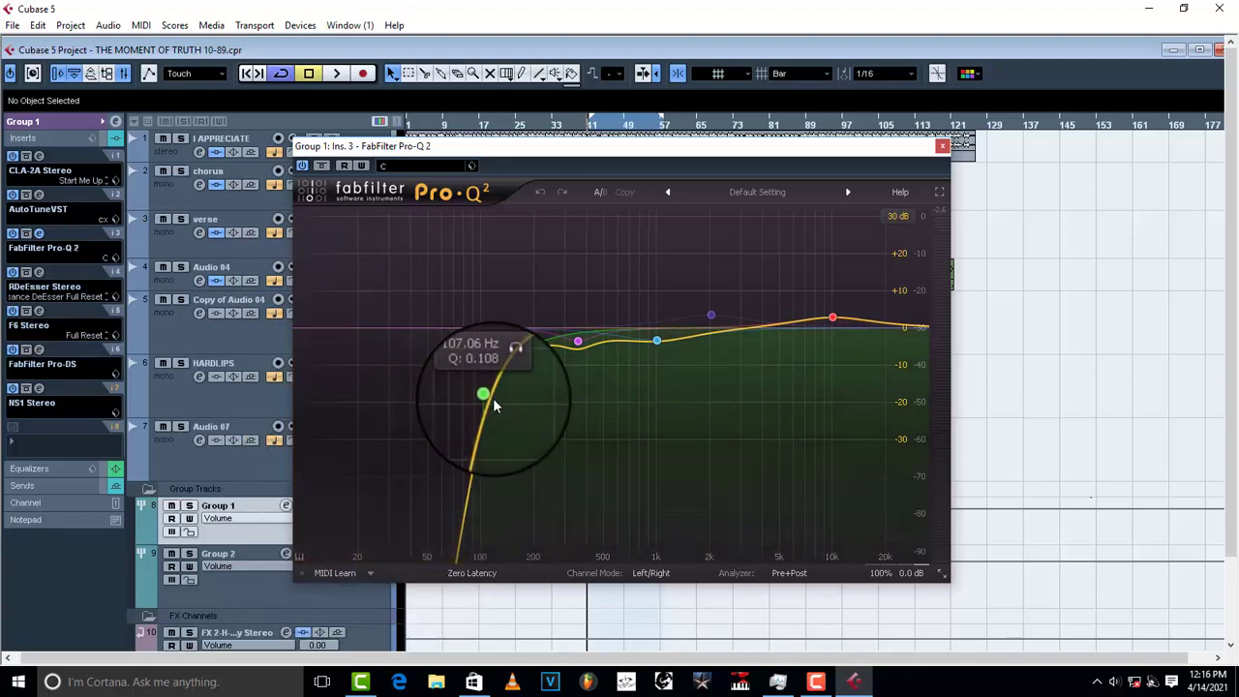
{"action": "left_click", "coordinate": [487, 395]}
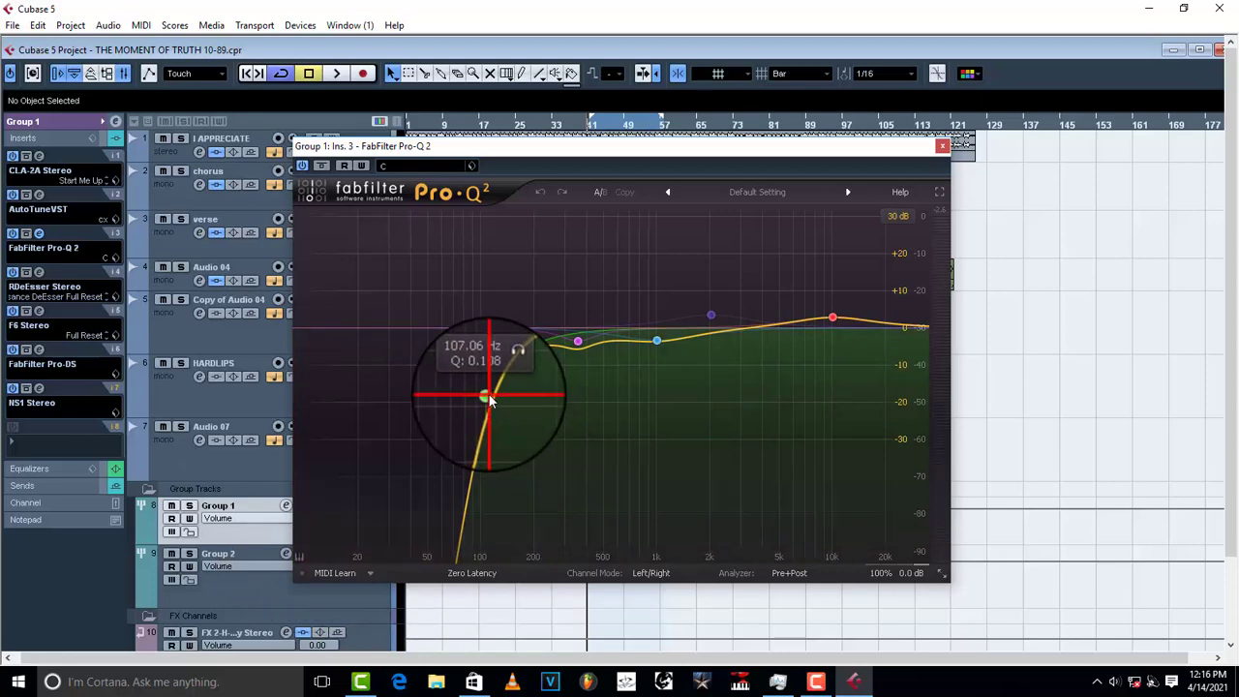
- Save the current Pro-Q 2 settings as a preset named DDDDDFG
{"action": "left_click", "coordinate": [472, 166]}
{"action": "left_click", "coordinate": [522, 198]}
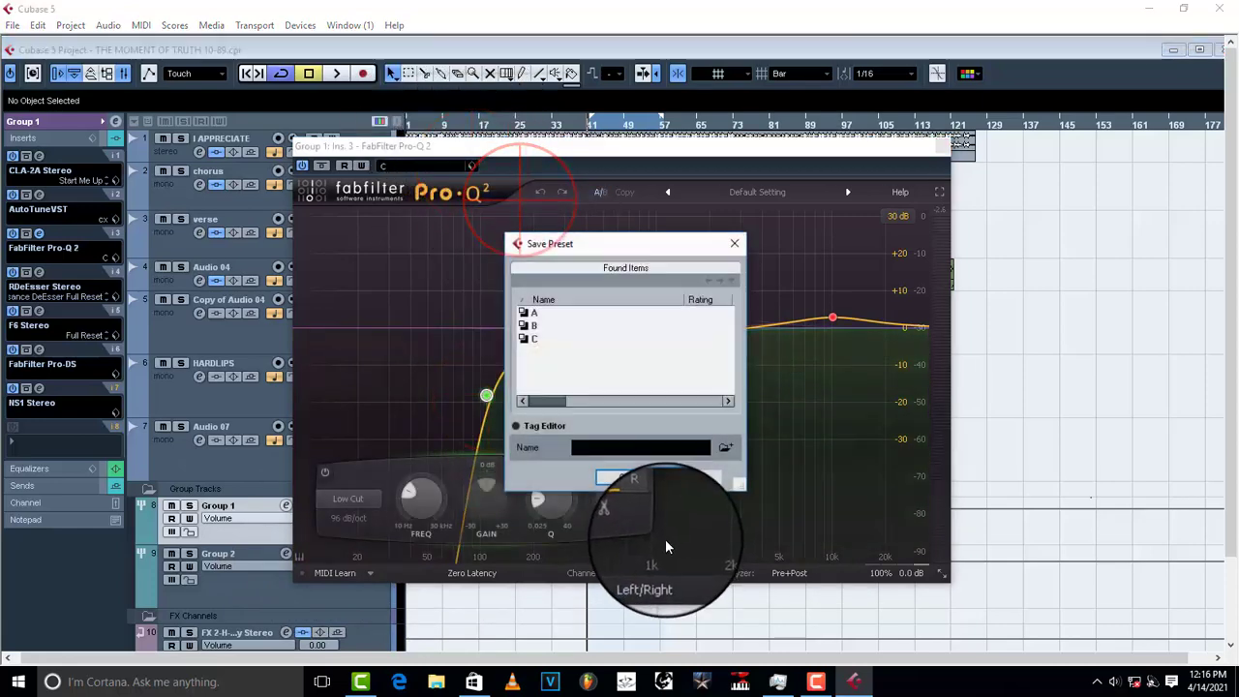
{"action": "left_click", "coordinate": [638, 449]}
{"action": "type", "text": "GOOD"}
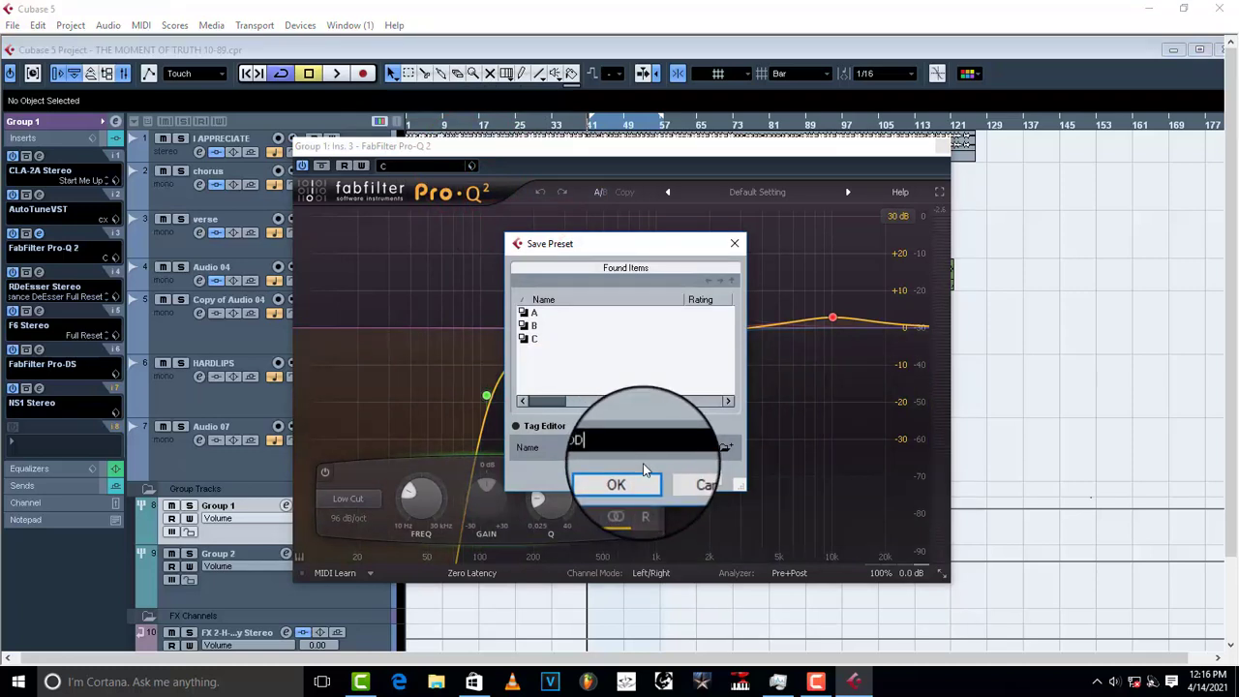
{"action": "type", "text": "DFG"}
{"action": "left_click", "coordinate": [616, 476]}
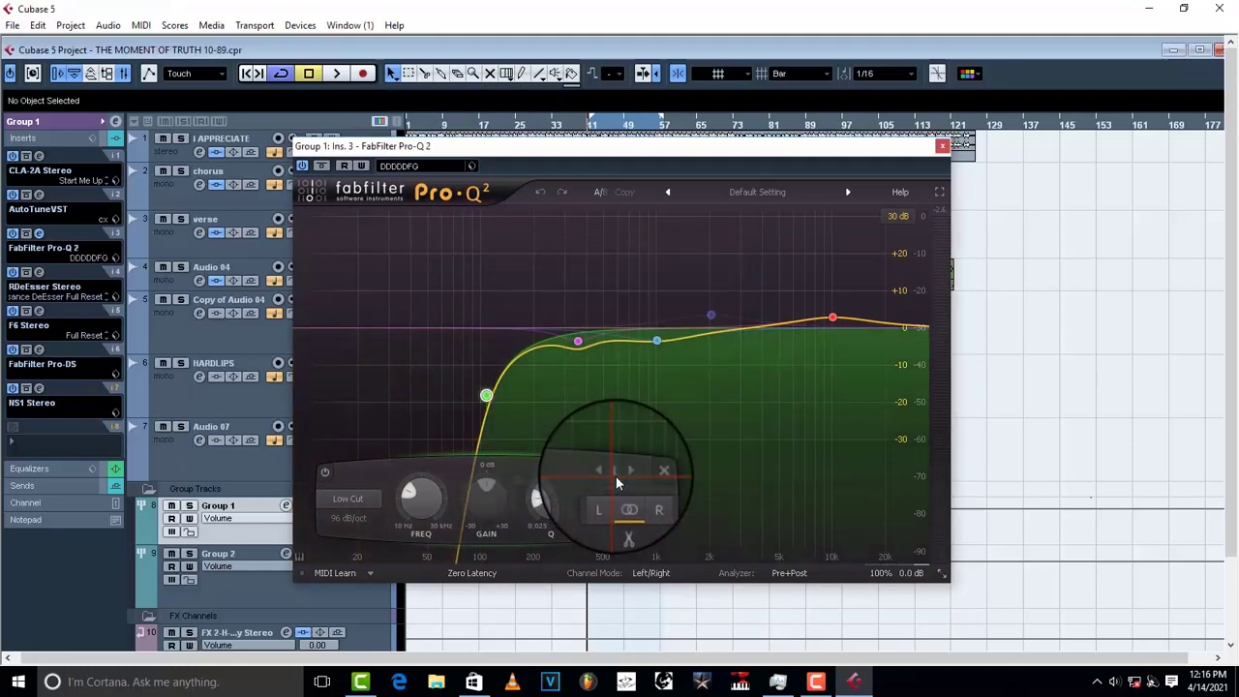
- Delete the low-cut band at 107.06 Hz from the Pro-Q 2 curve
{"action": "mouse_move", "coordinate": [487, 396]}
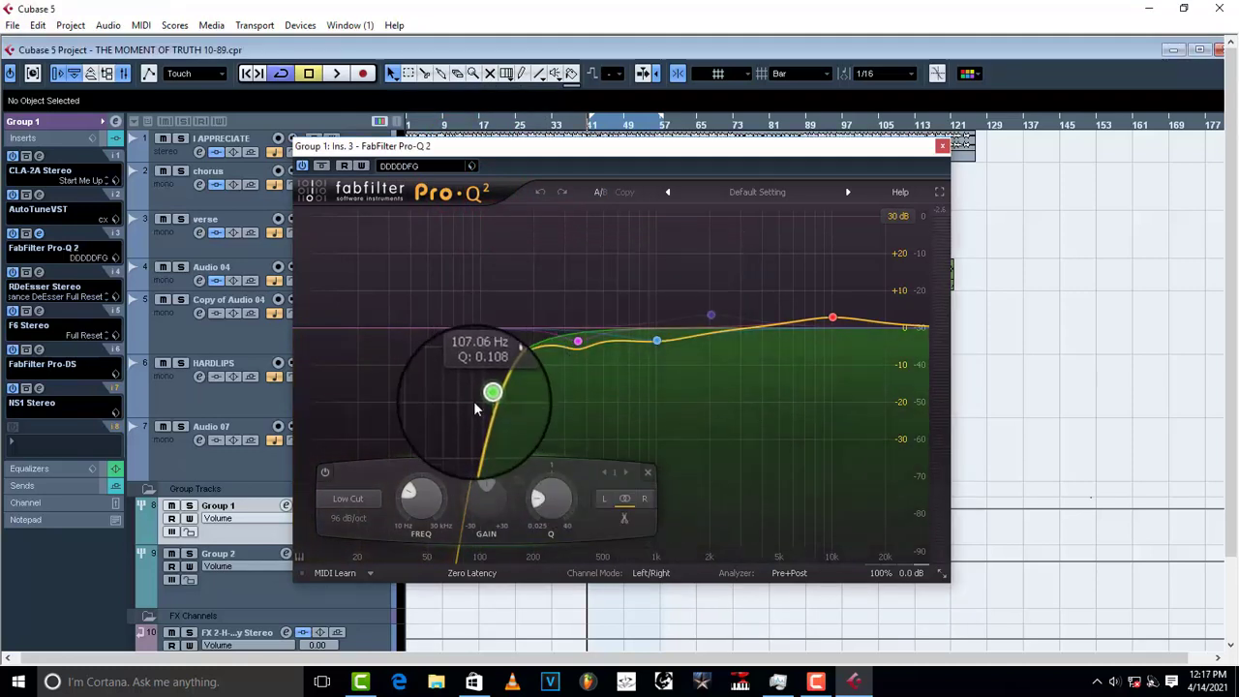
{"action": "left_click", "coordinate": [489, 394]}
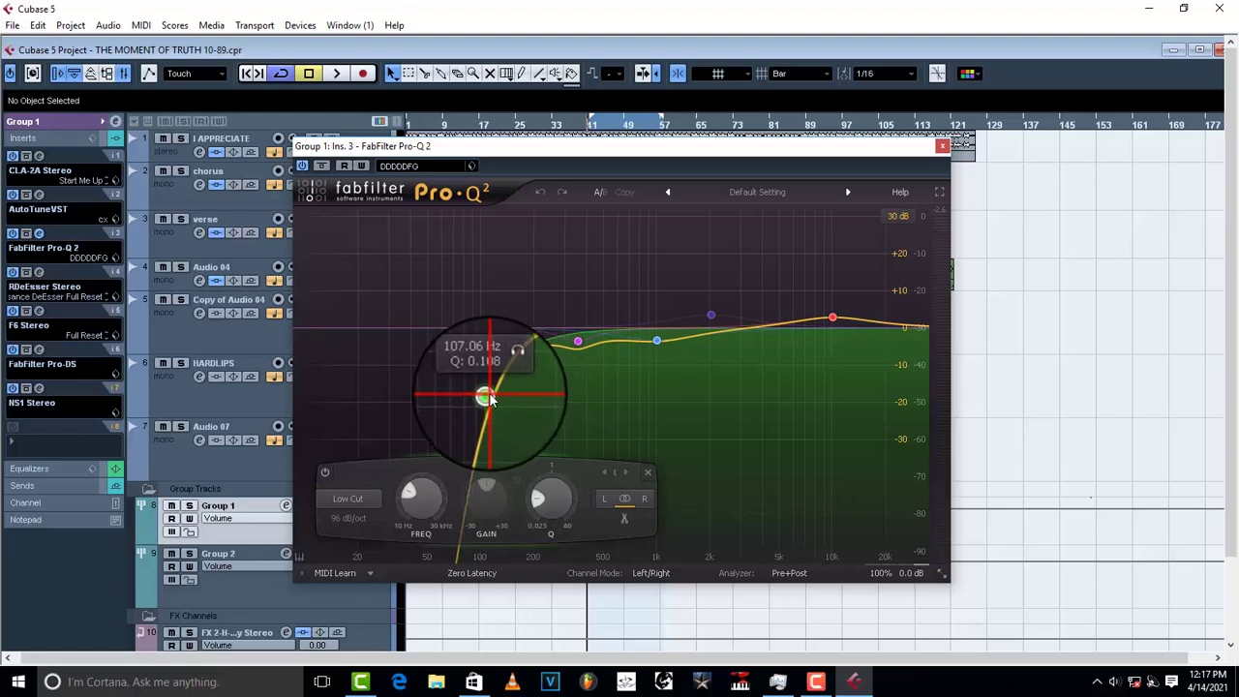
{"action": "left_click", "coordinate": [648, 472]}
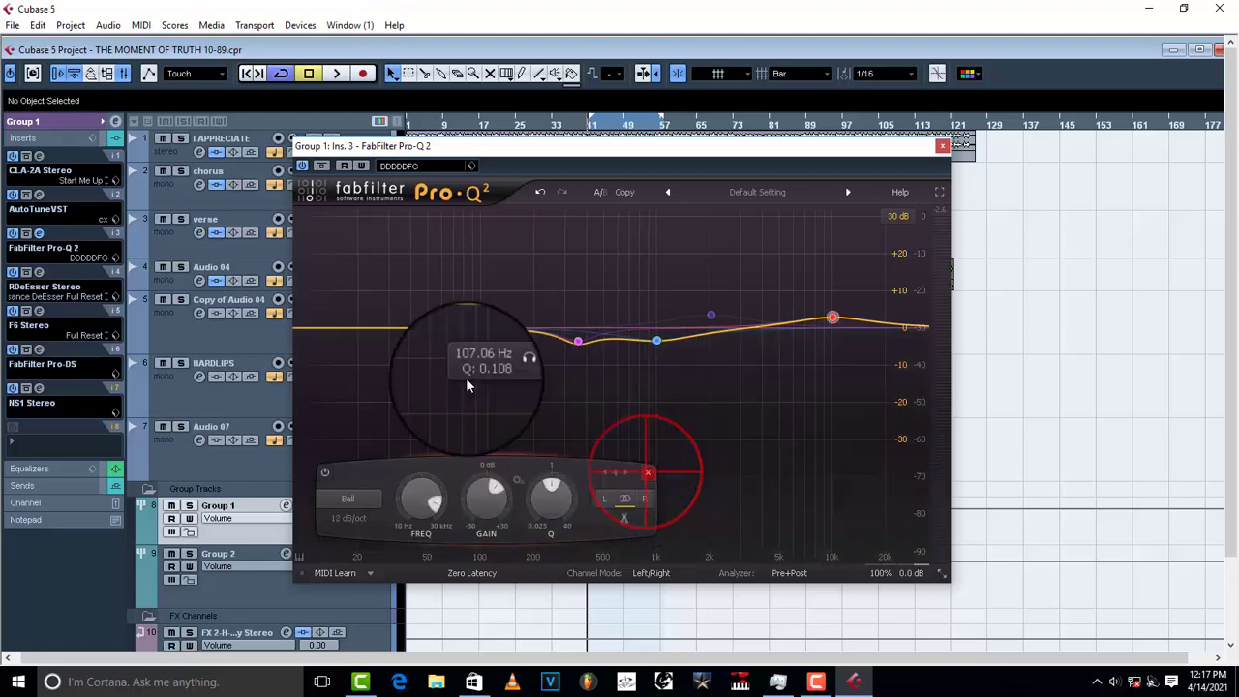
{"action": "left_click", "coordinate": [338, 335]}
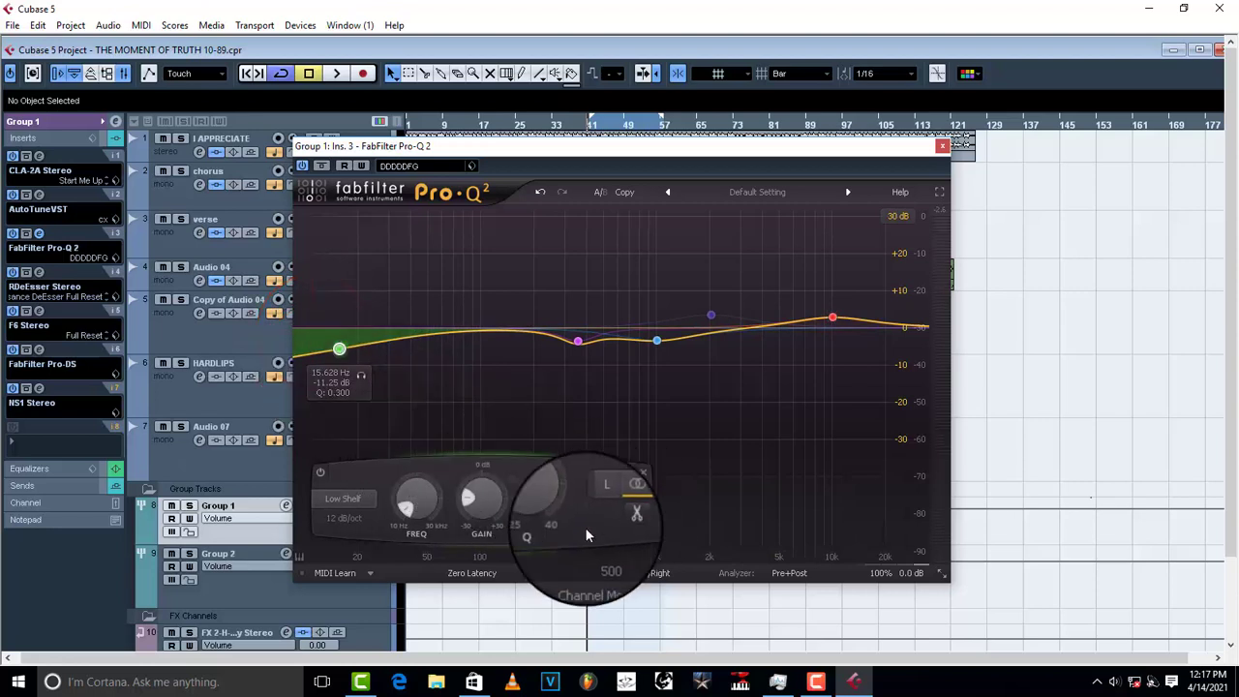
{"action": "left_click", "coordinate": [343, 498]}
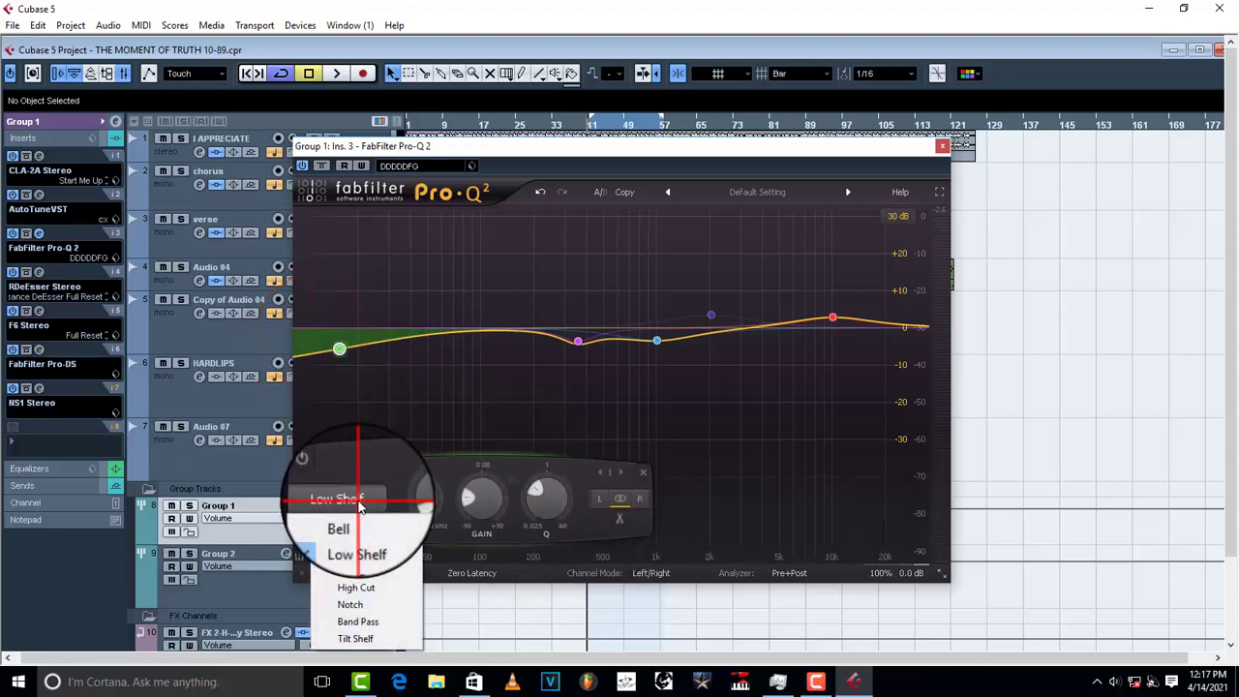
{"action": "left_click", "coordinate": [394, 574]}
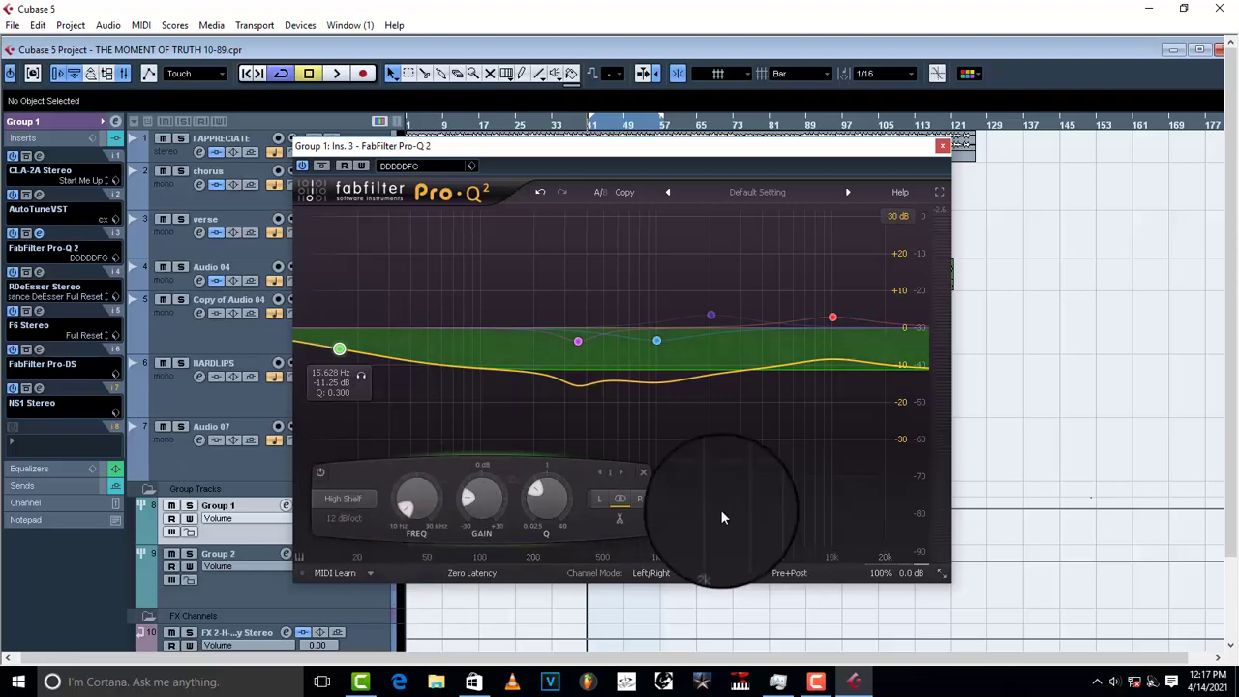
{"action": "left_click", "coordinate": [644, 474]}
- Add a low-cut band with a 48 dB/oct slope to the Pro-Q 2 curve at about 128 Hz and adjust its Q
{"action": "left_click_drag", "start_coordinate": [316, 329], "coordinate": [321, 339]}
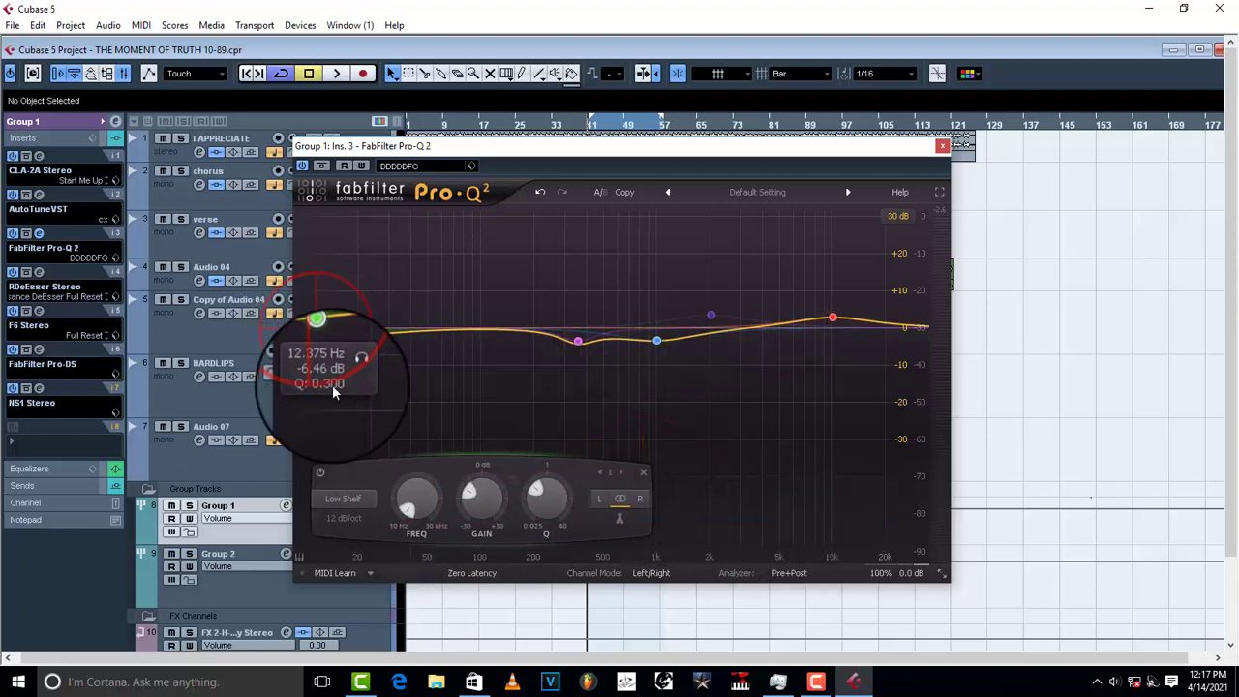
{"action": "left_click", "coordinate": [347, 498]}
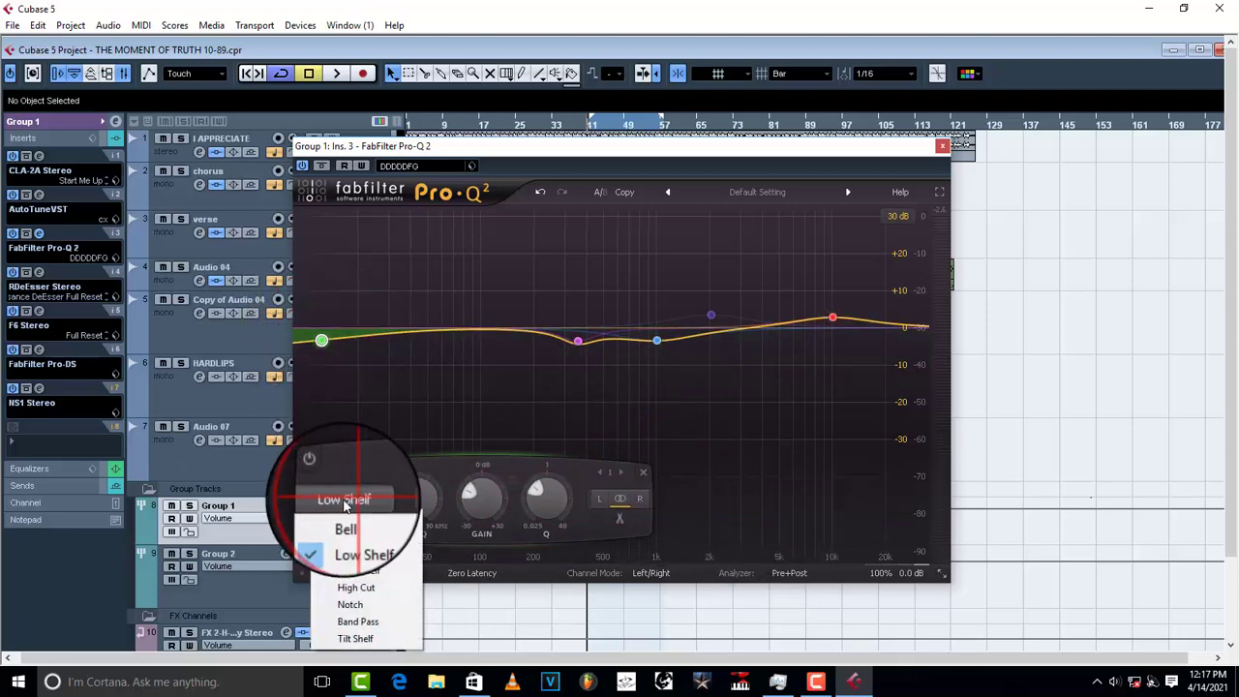
{"action": "left_click", "coordinate": [376, 563]}
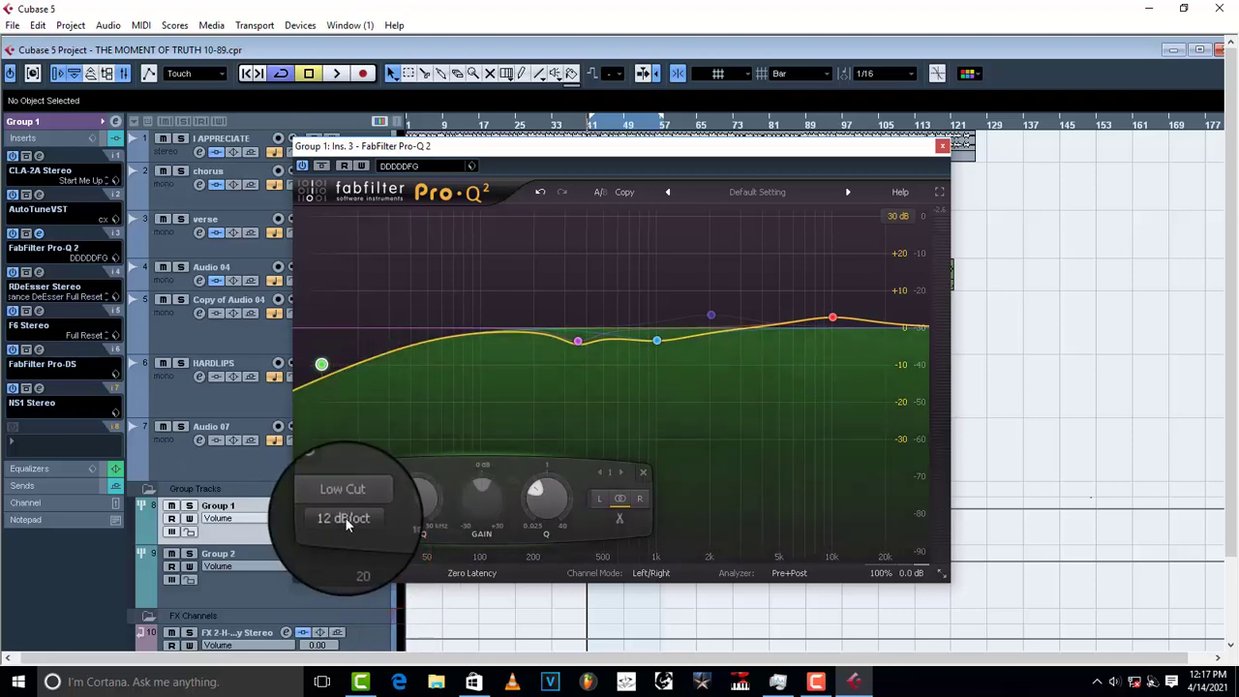
{"action": "left_click", "coordinate": [344, 515]}
{"action": "left_click", "coordinate": [366, 463]}
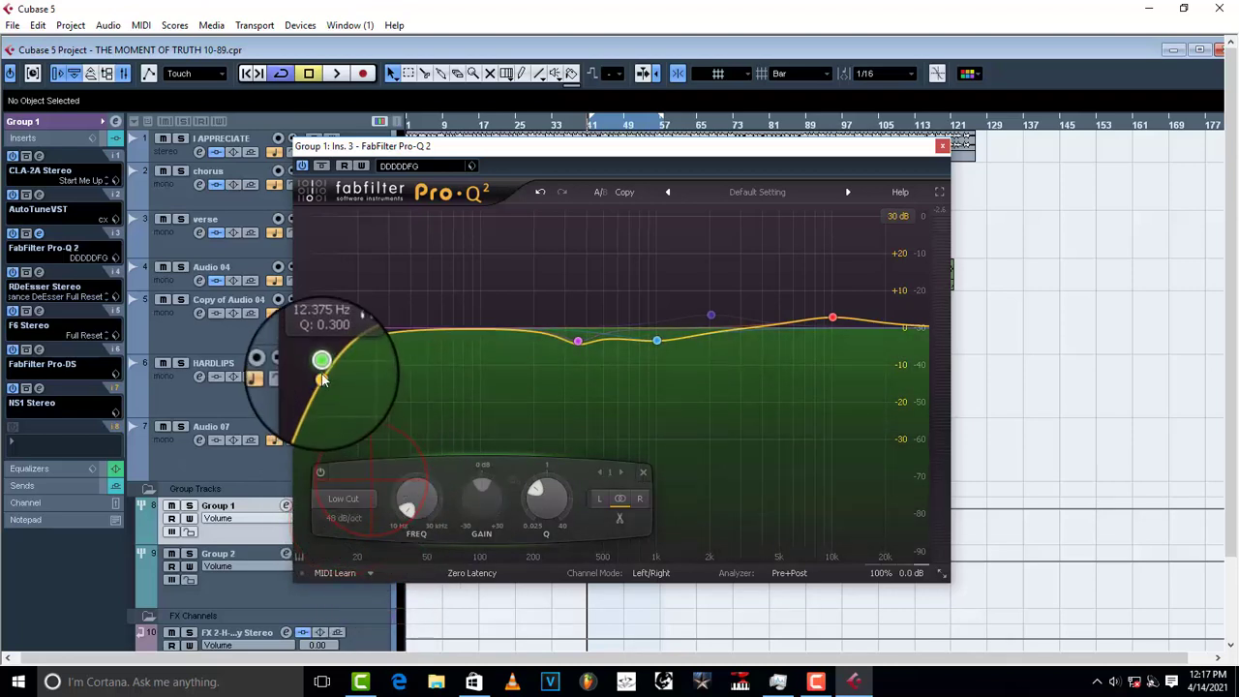
{"action": "left_click_drag", "start_coordinate": [325, 372], "coordinate": [500, 374]}
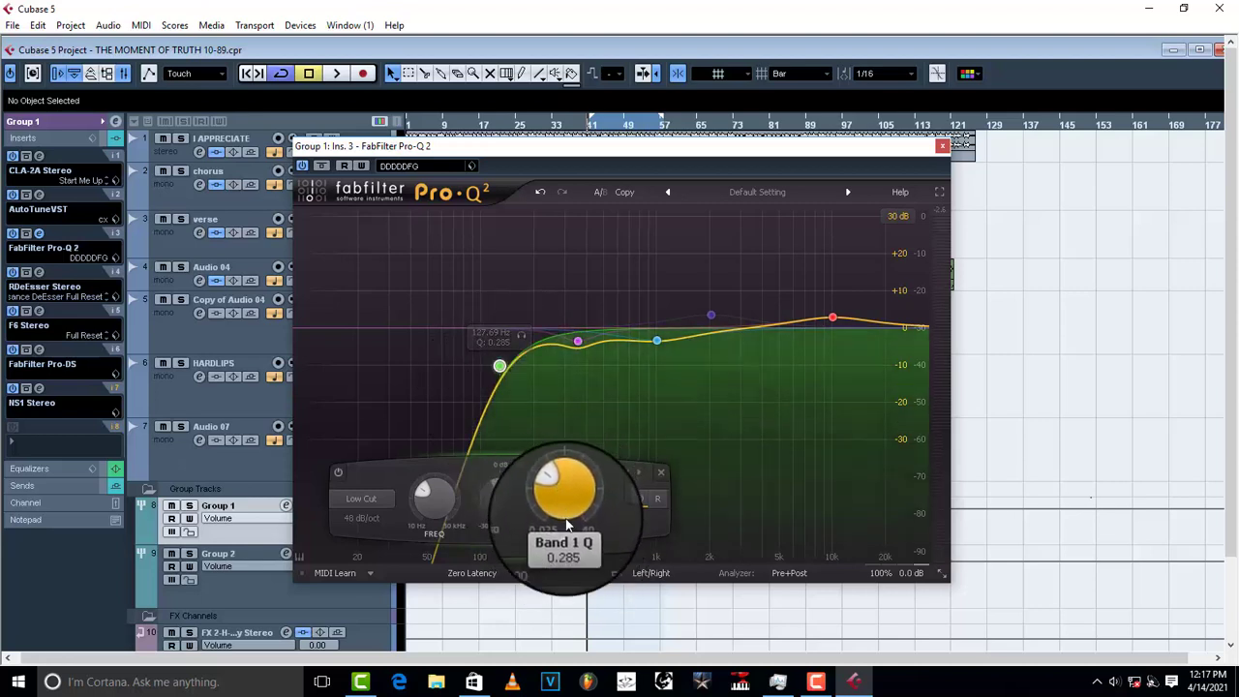
{"action": "left_click_drag", "start_coordinate": [556, 493], "coordinate": [554, 491]}
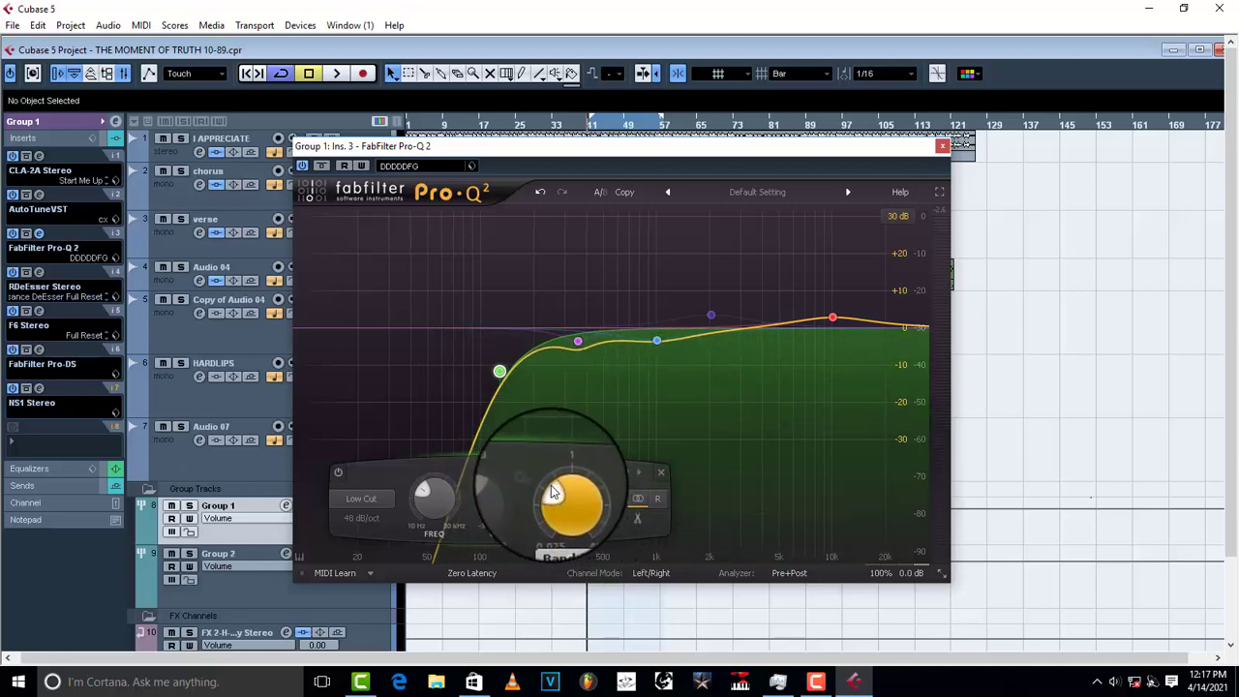
- Audition the vocals with the low-cut band, then delete that band and play them again for comparison
{"action": "key", "text": "space"}
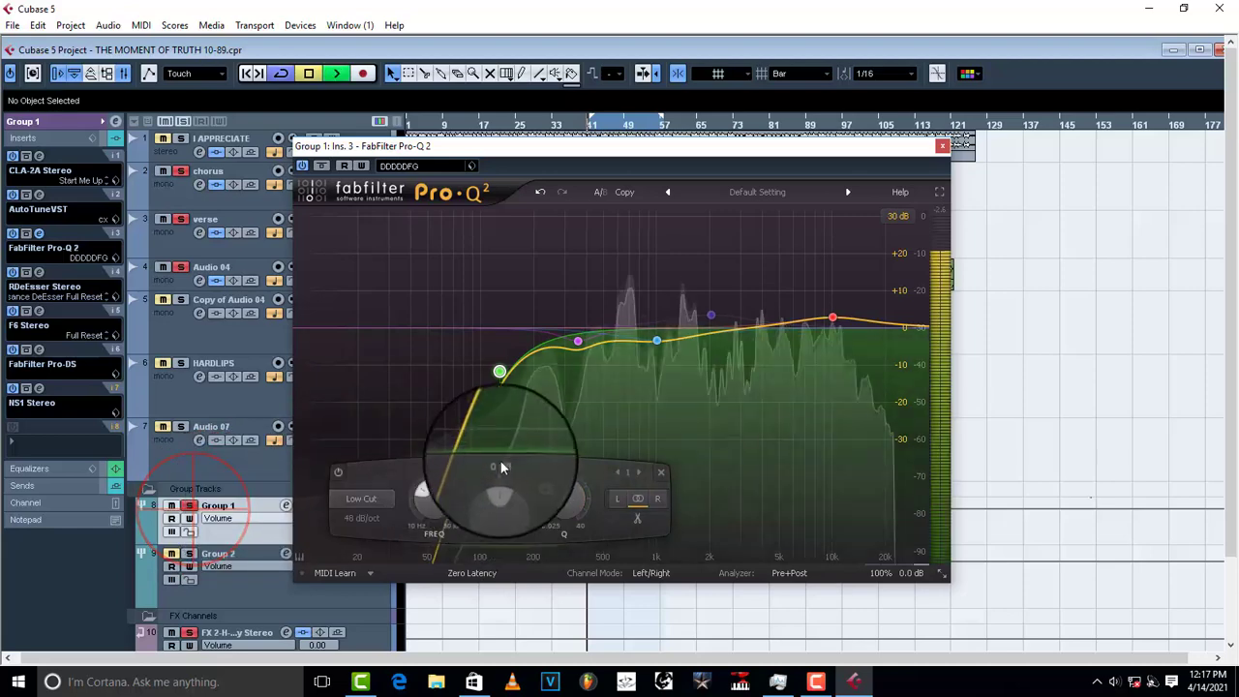
{"action": "key", "text": "space"}
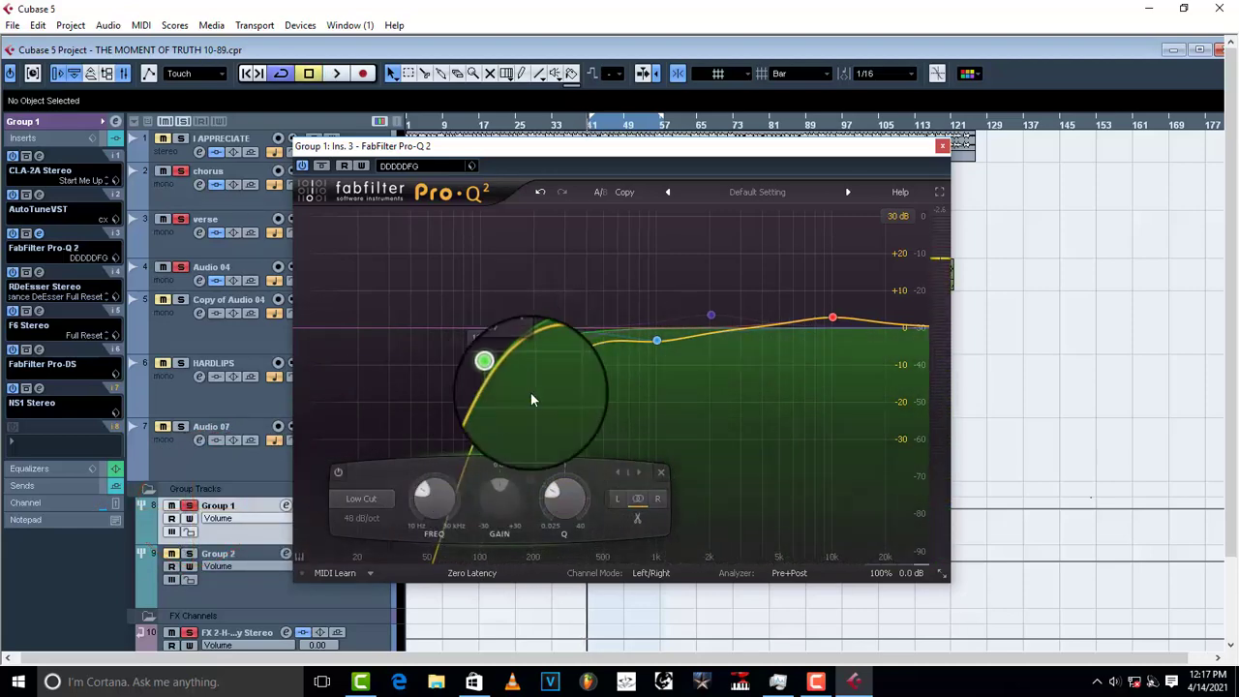
{"action": "left_click", "coordinate": [659, 473]}
{"action": "key", "text": "space"}
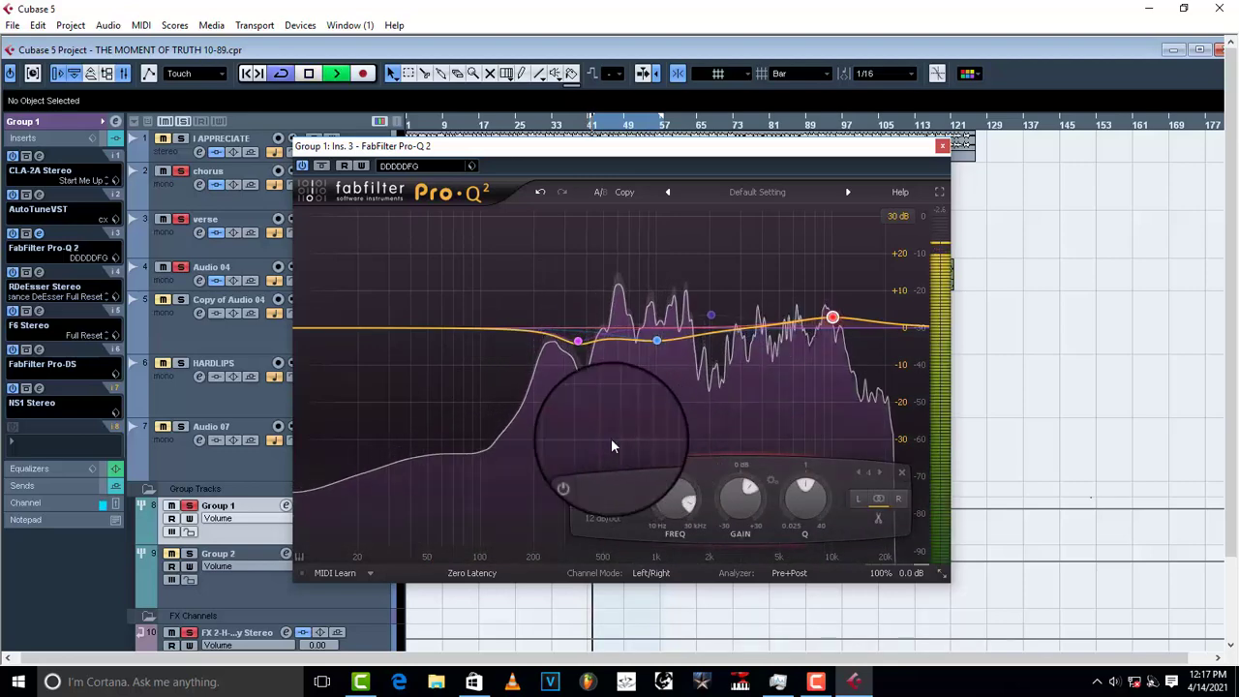
{"action": "key", "text": "space"}
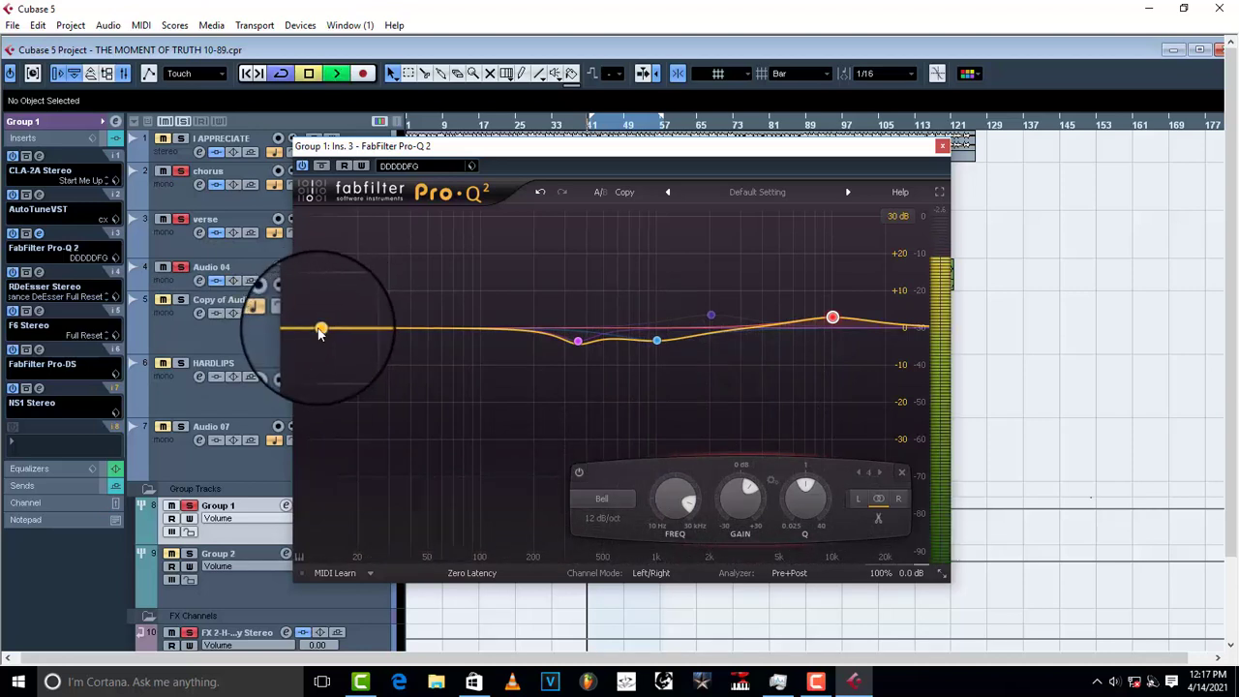
- During playback, add a 48 dB/oct low-cut band to the Pro-Q 2 curve and raise its cutoff to between 100 and 200 Hz
{"action": "key", "text": "space"}
{"action": "left_click_drag", "start_coordinate": [313, 330], "coordinate": [299, 317]}
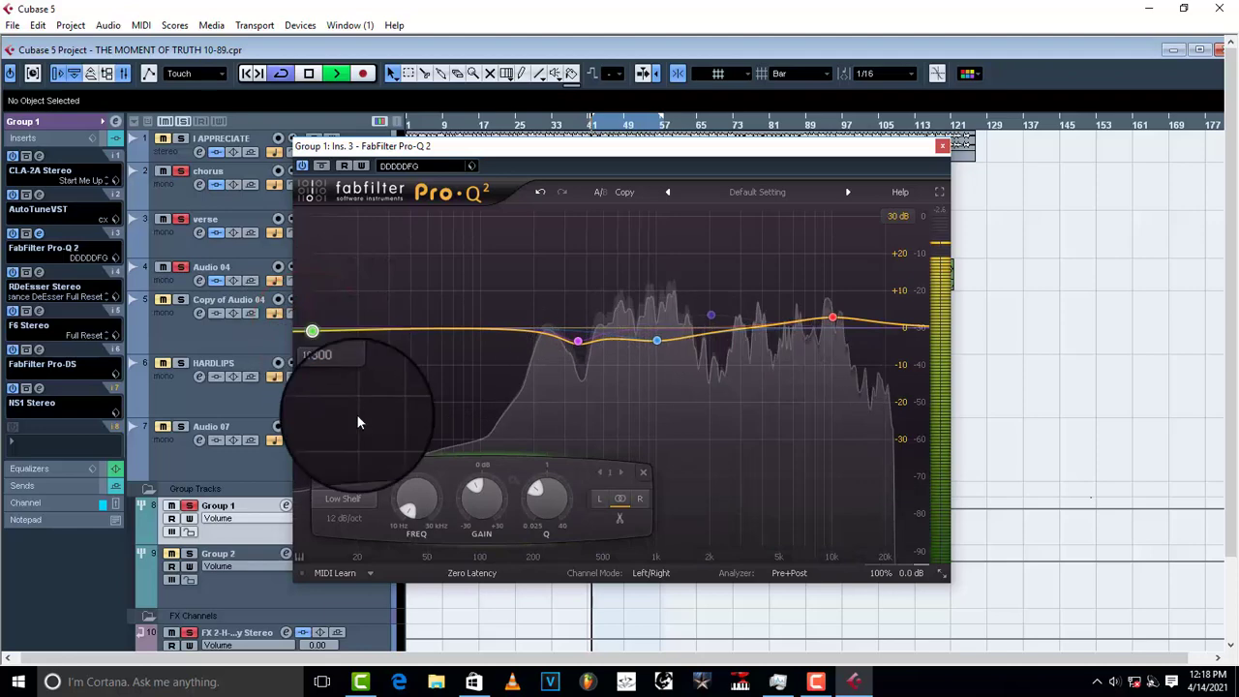
{"action": "left_click", "coordinate": [350, 499]}
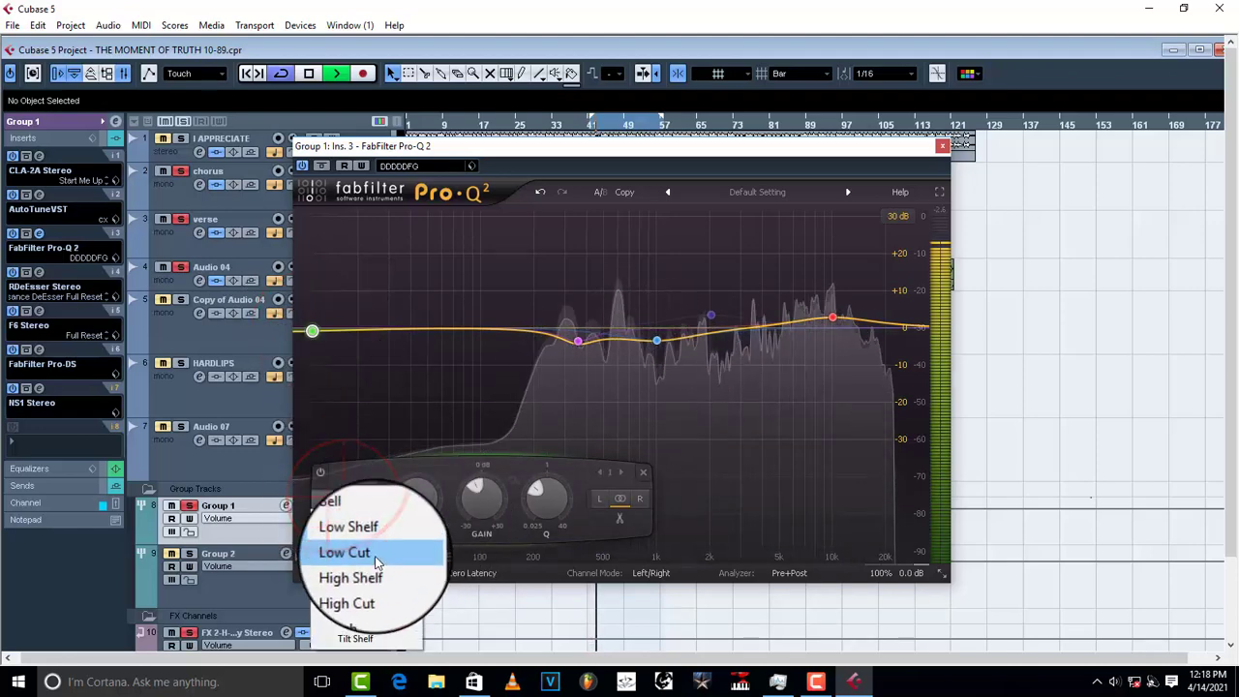
{"action": "left_click", "coordinate": [377, 555]}
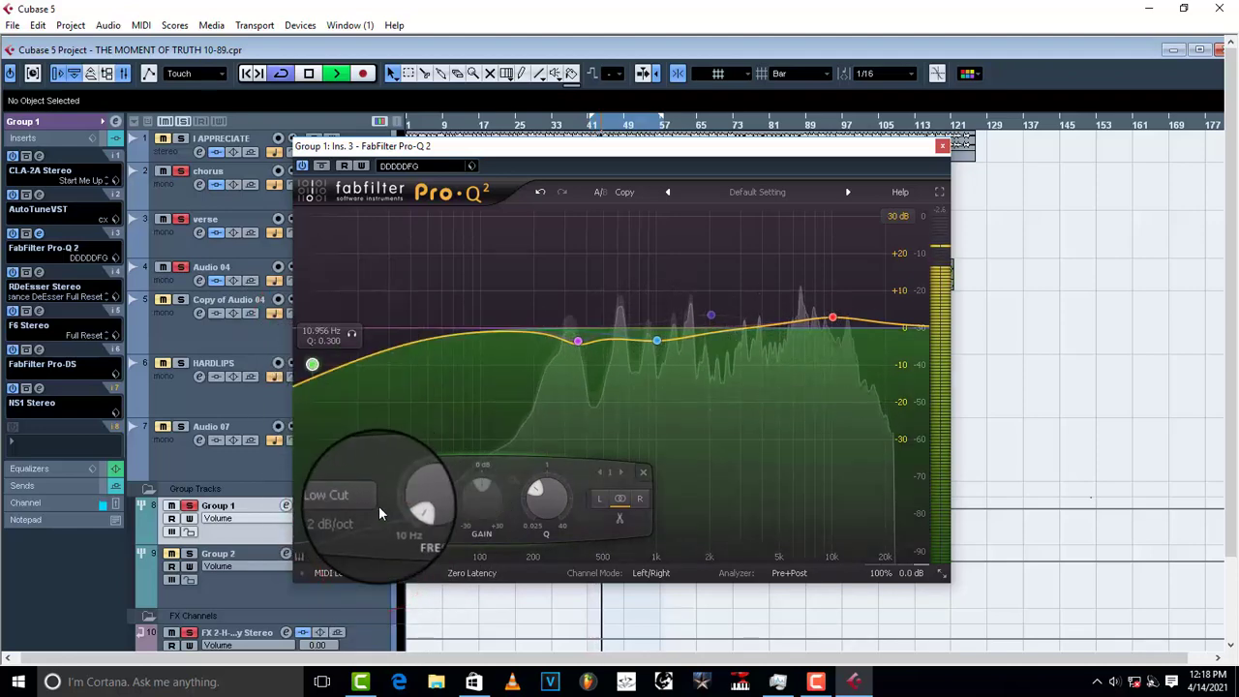
{"action": "left_click", "coordinate": [344, 518]}
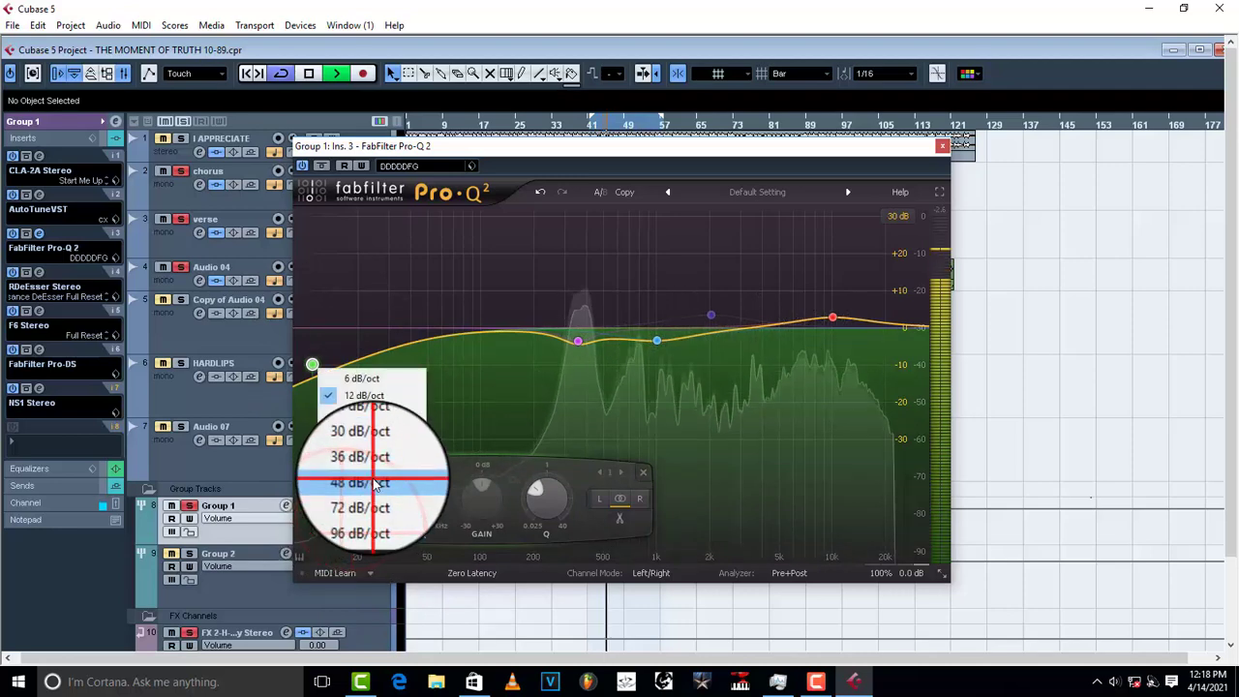
{"action": "left_click", "coordinate": [373, 480]}
{"action": "left_click_drag", "start_coordinate": [317, 371], "coordinate": [509, 355]}
{"action": "key", "text": "space"}
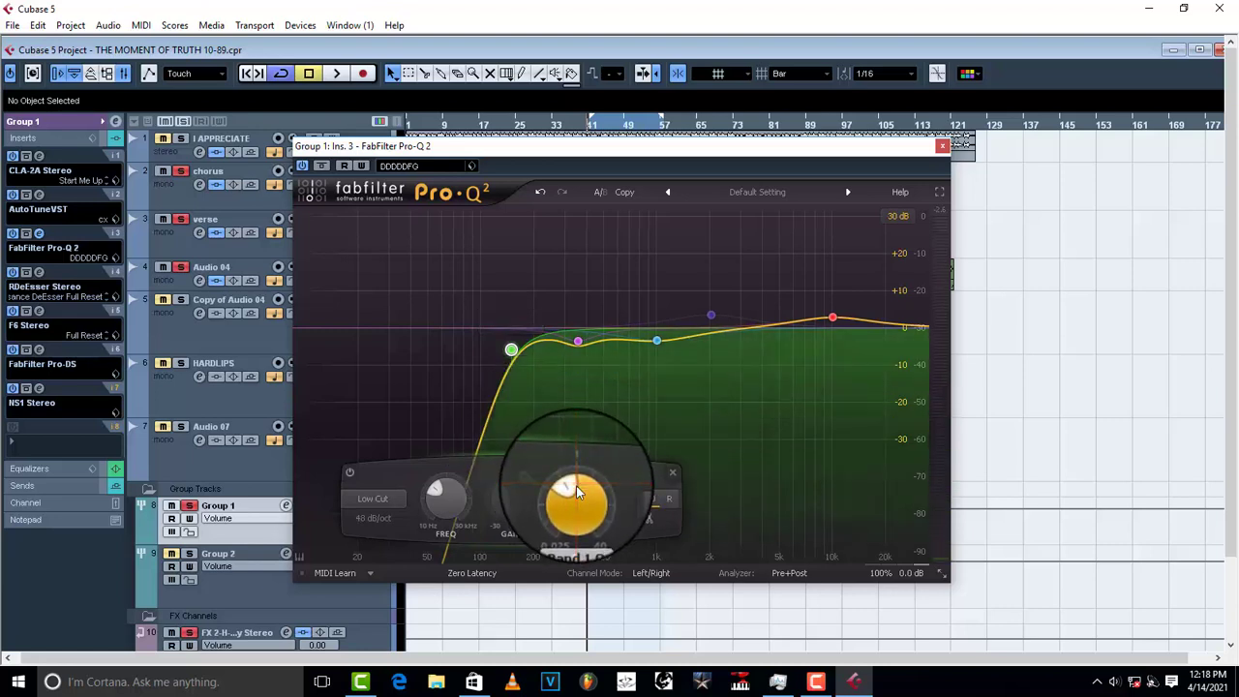
- Lower the low-cut band's frequency to just above 100 Hz and its Q to about 0.090, auditioning the vocals
{"action": "mouse_move", "coordinate": [576, 485]}
{"action": "left_mouse_down"}
{"action": "mouse_move", "coordinate": [560, 535]}
{"action": "mouse_move", "coordinate": [578, 489]}
{"action": "left_mouse_up"}
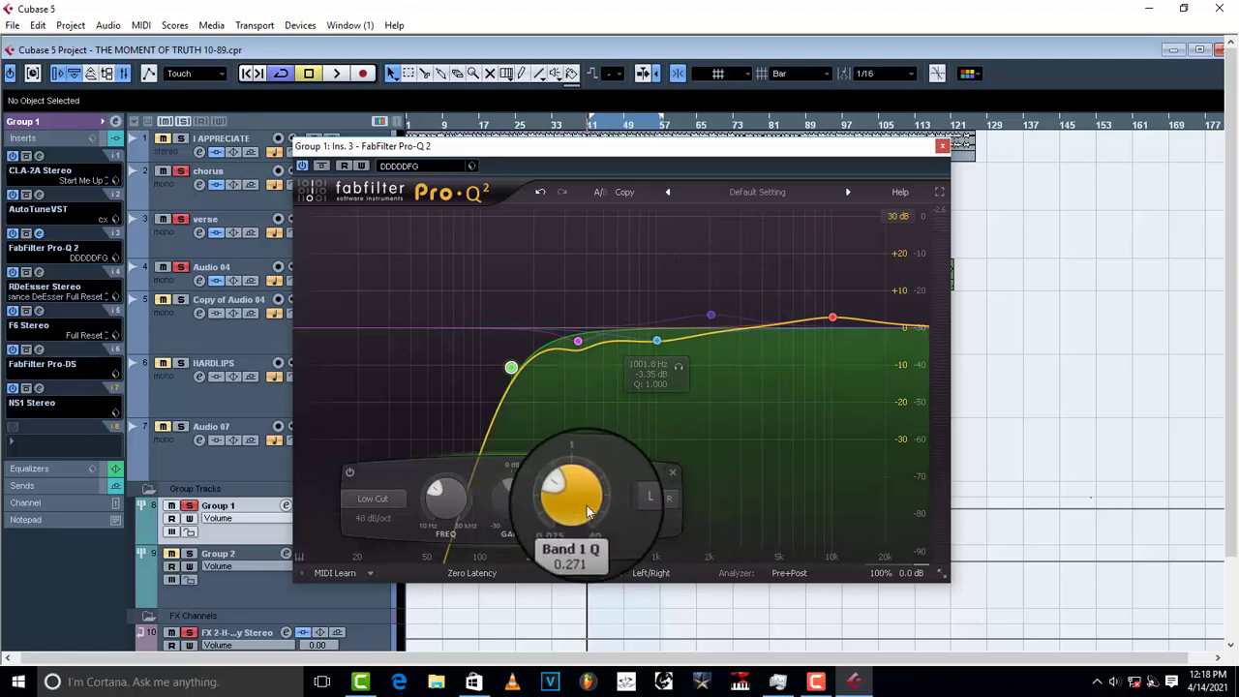
{"action": "left_click_drag", "start_coordinate": [440, 499], "coordinate": [433, 524]}
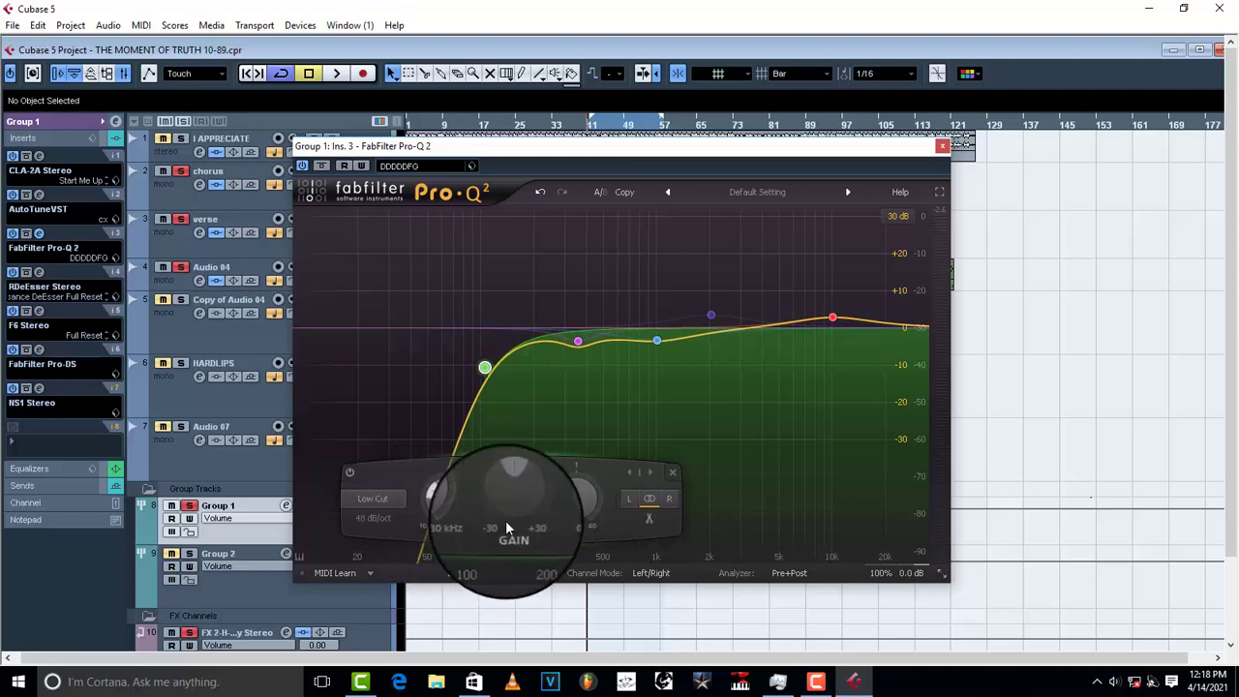
{"action": "key", "text": "space"}
{"action": "left_click_drag", "start_coordinate": [582, 502], "coordinate": [565, 502]}
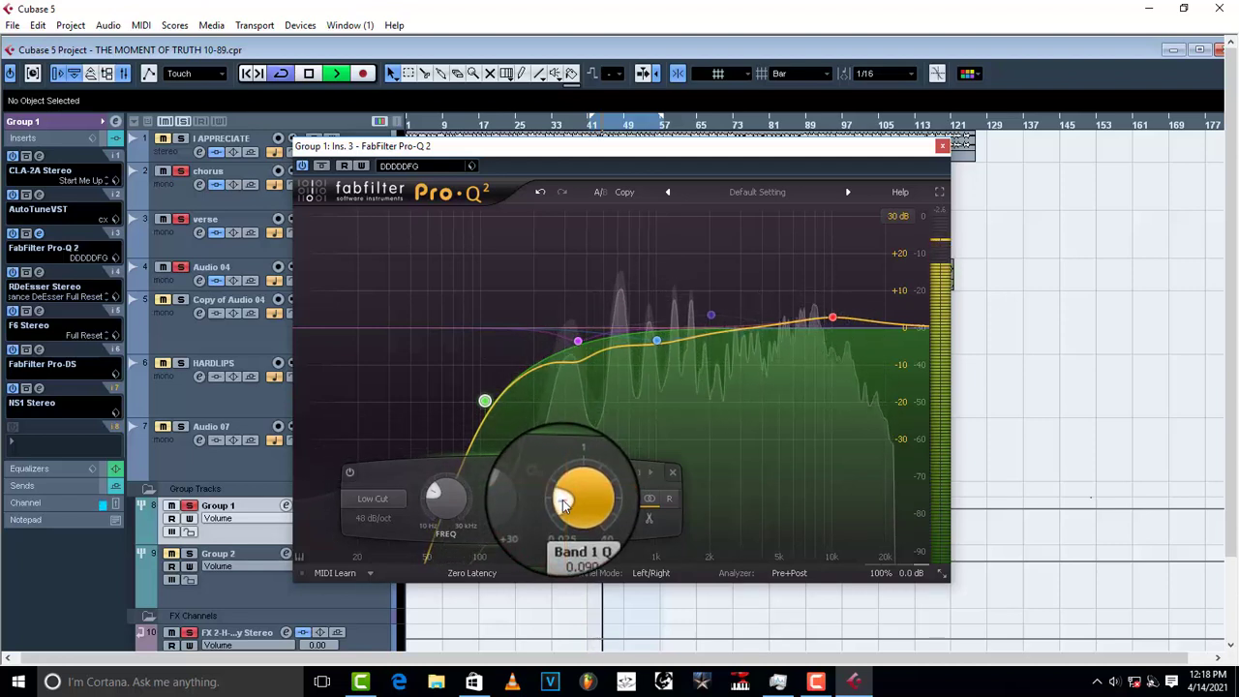
{"action": "key", "text": "space"}
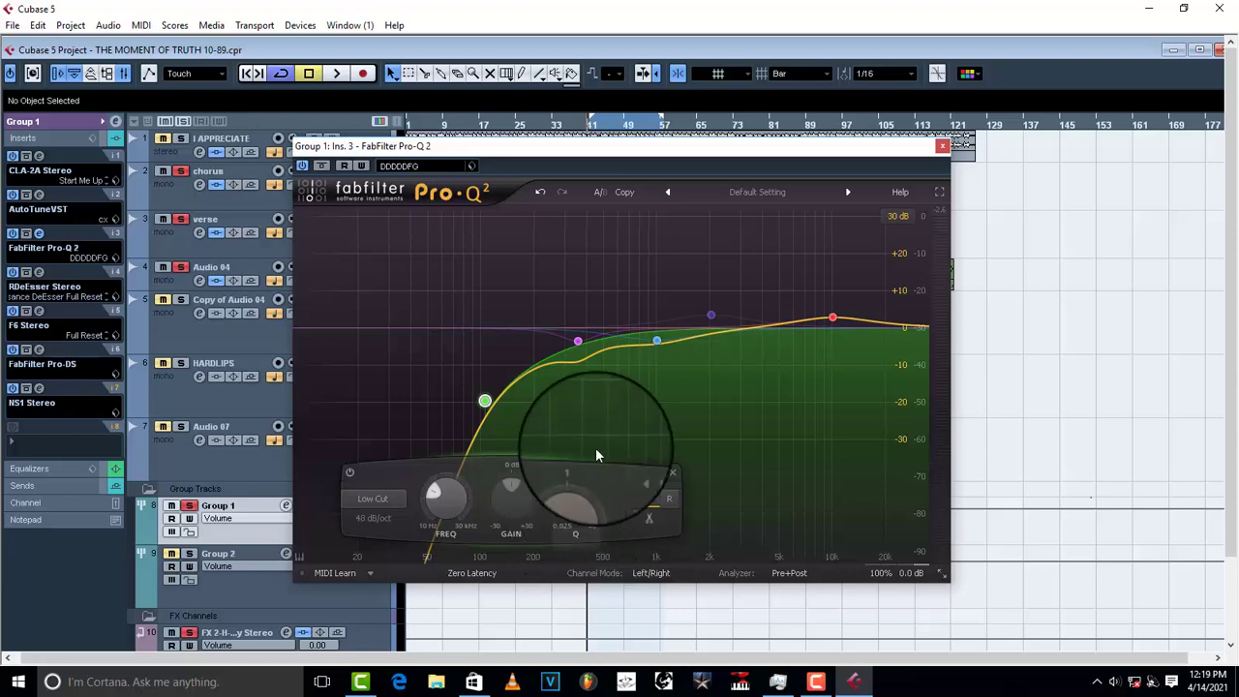
{"action": "key", "text": "space"}
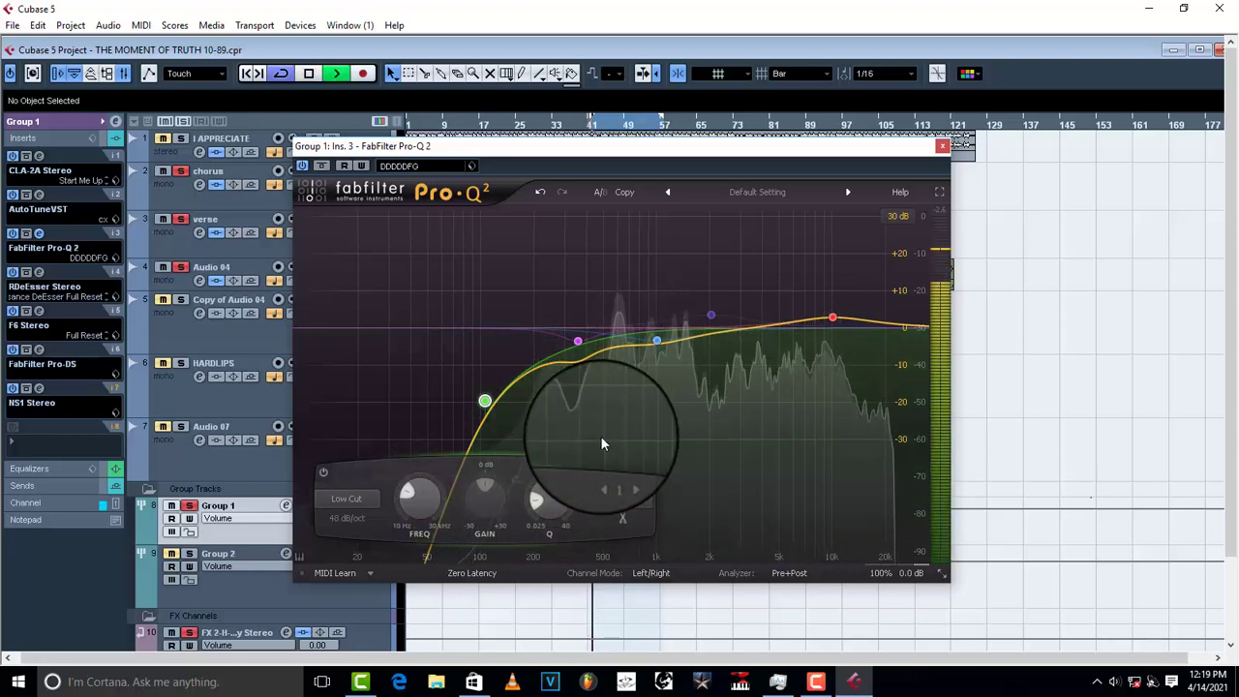
{"action": "key", "text": "space"}
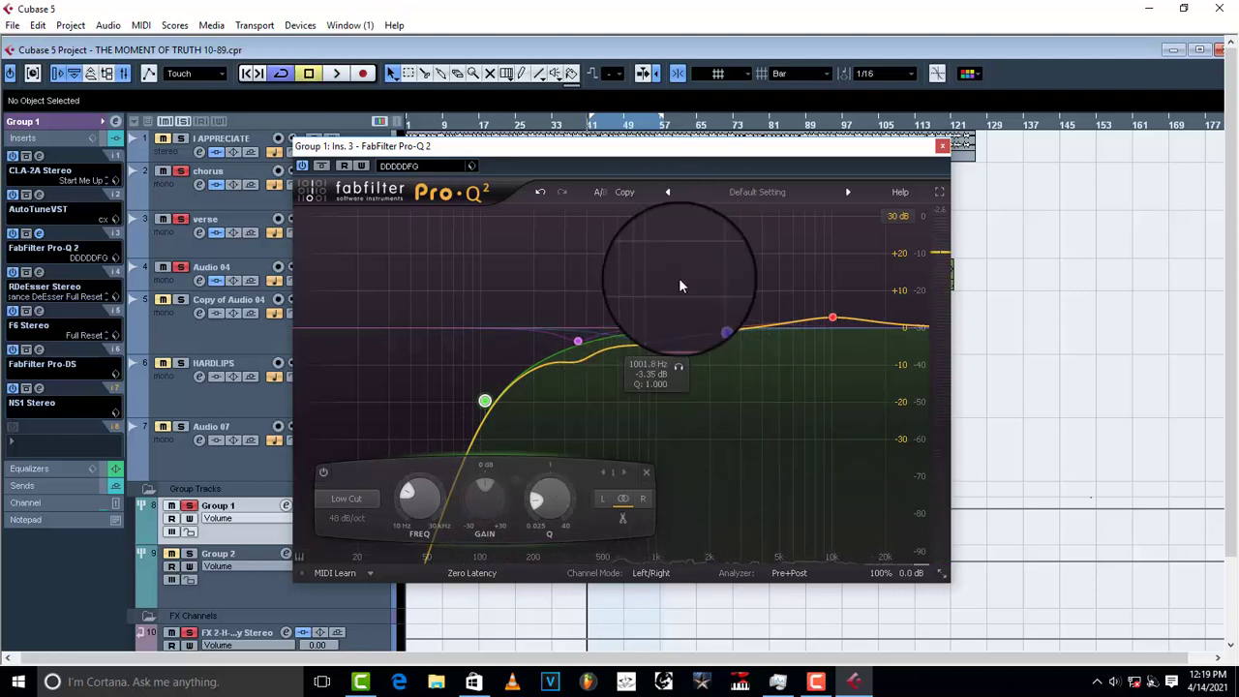
- Adjust the low-mid bell band to a cut of about 4 dB at about 345 Hz
{"action": "mouse_move", "coordinate": [578, 344]}
{"action": "mouse_move", "coordinate": [578, 345]}
{"action": "left_mouse_down"}
{"action": "mouse_move", "coordinate": [587, 356]}
{"action": "mouse_move", "coordinate": [575, 312]}
{"action": "mouse_move", "coordinate": [576, 354]}
{"action": "left_mouse_up"}
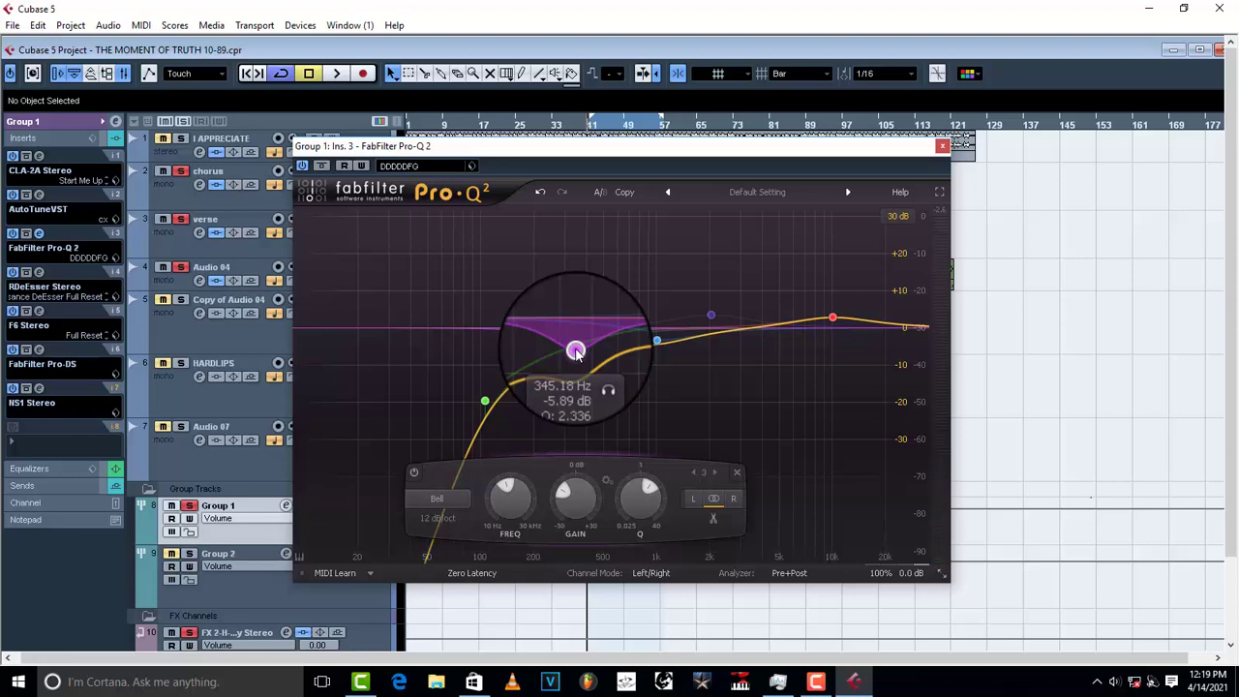
{"action": "left_click_drag", "start_coordinate": [575, 351], "coordinate": [576, 344]}
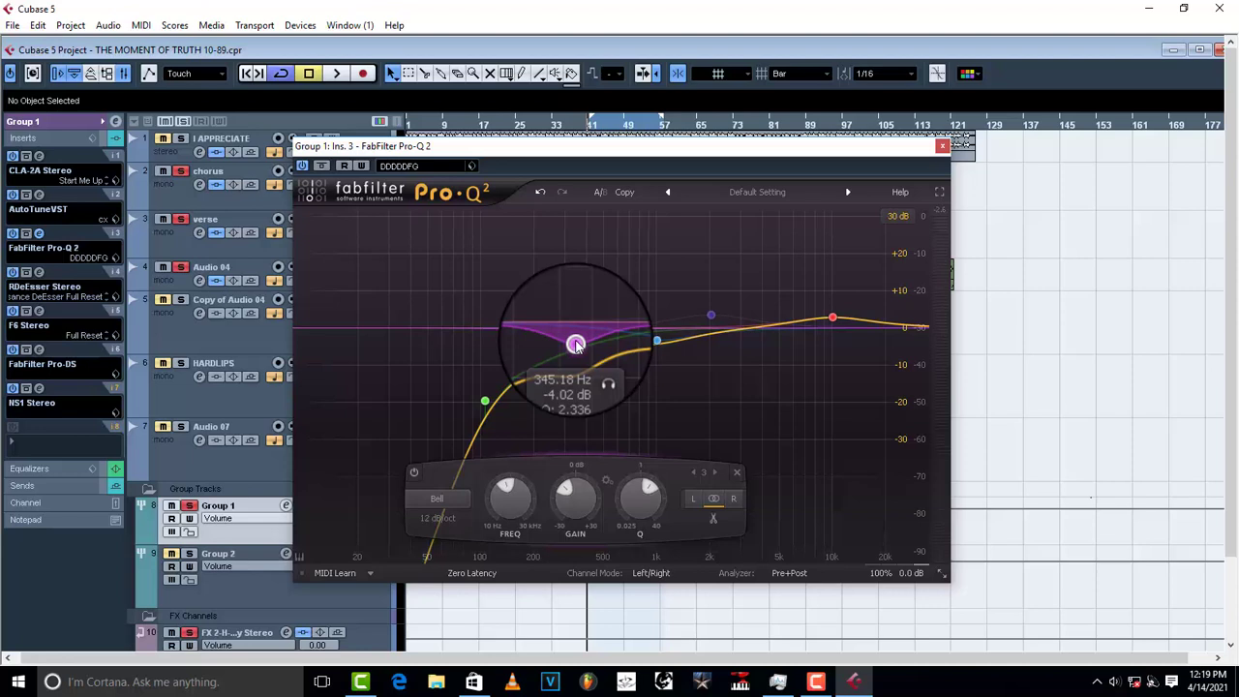
- Boost the bell band near 1 kHz strongly as a test, return it to a slight cut and audition the vocals
{"action": "left_click", "coordinate": [657, 342]}
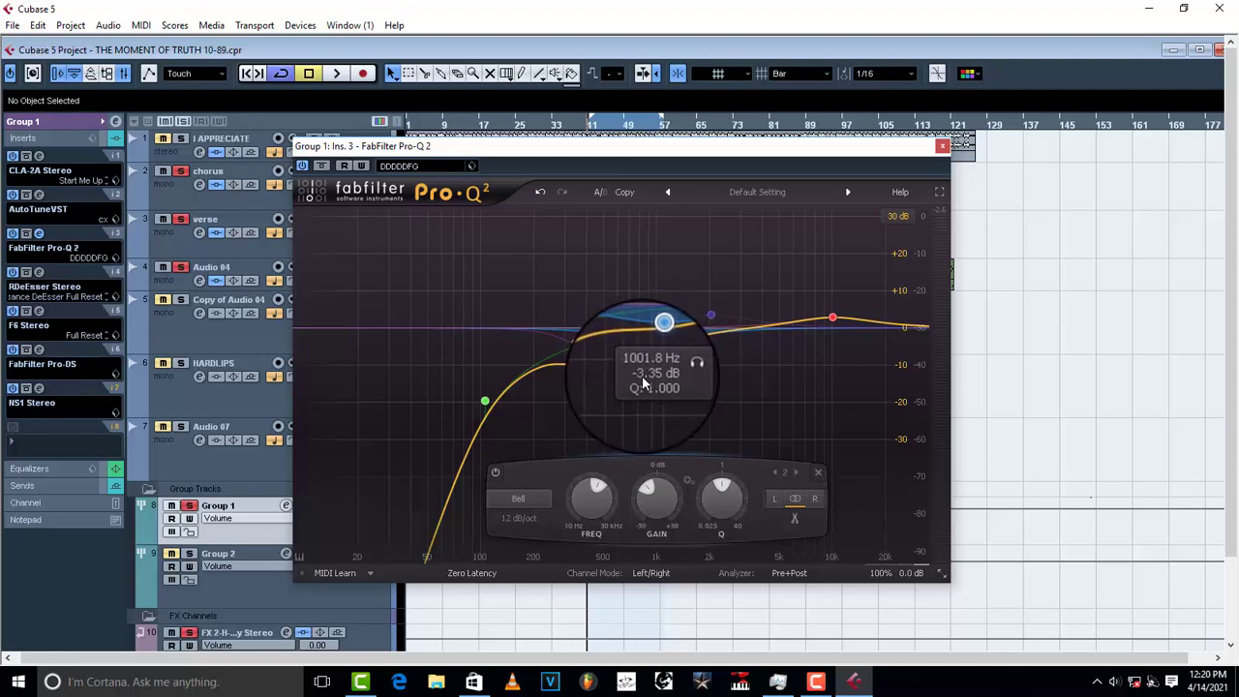
{"action": "left_click_drag", "start_coordinate": [657, 323], "coordinate": [657, 232]}
{"action": "key", "text": "space"}
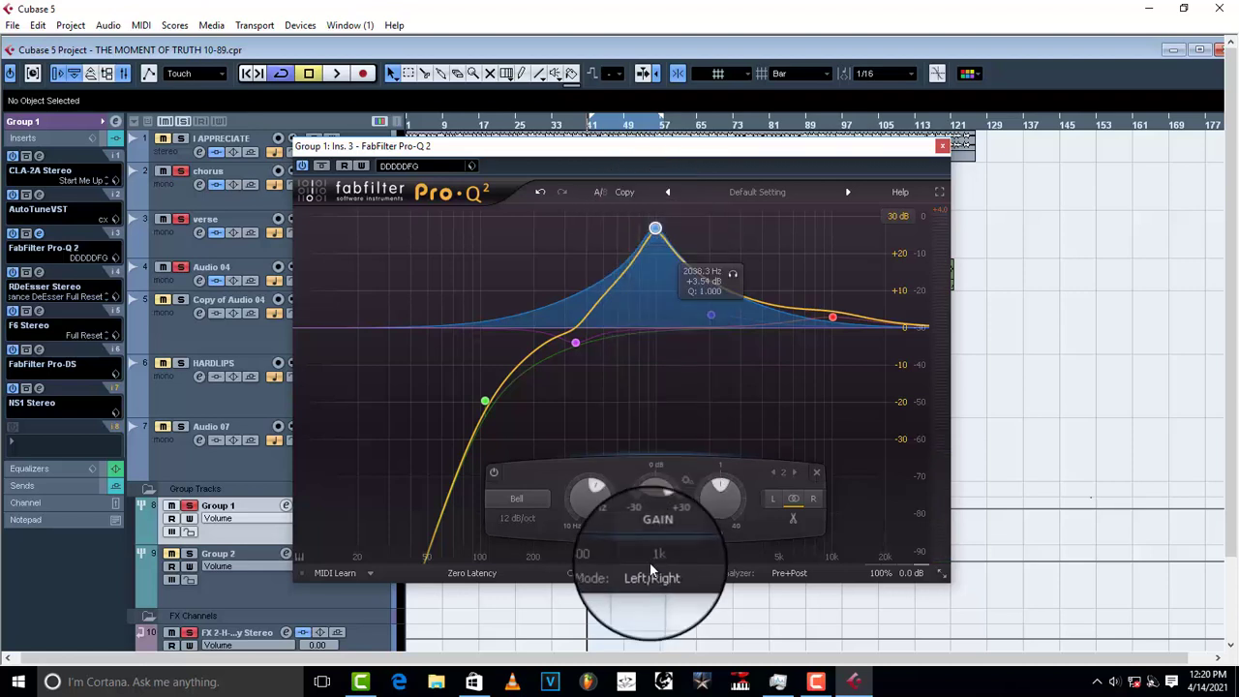
{"action": "left_click_drag", "start_coordinate": [664, 508], "coordinate": [638, 491]}
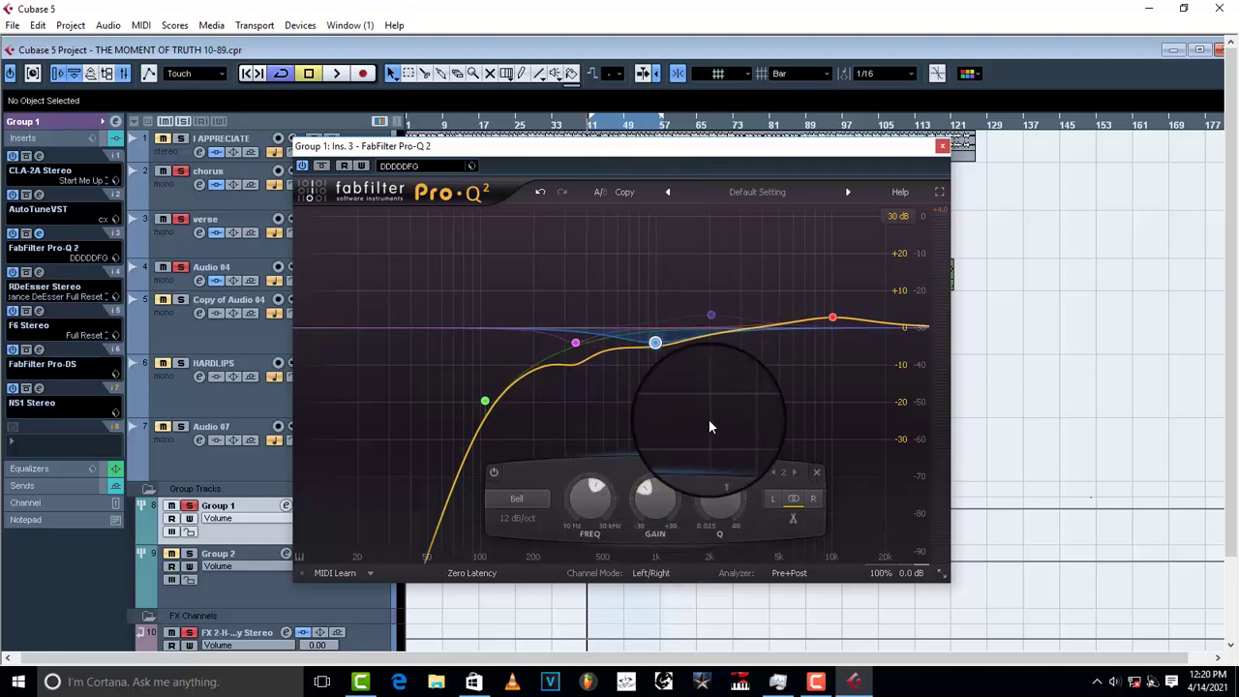
{"action": "key", "text": "space"}
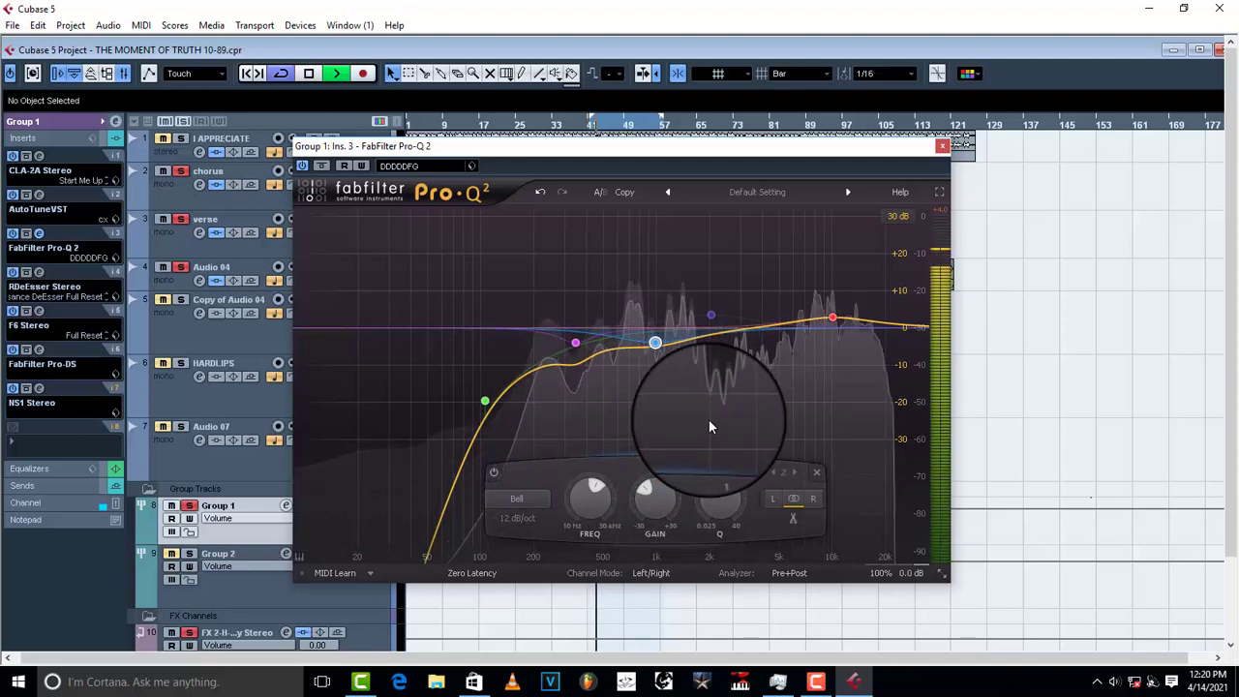
{"action": "key", "text": "space"}
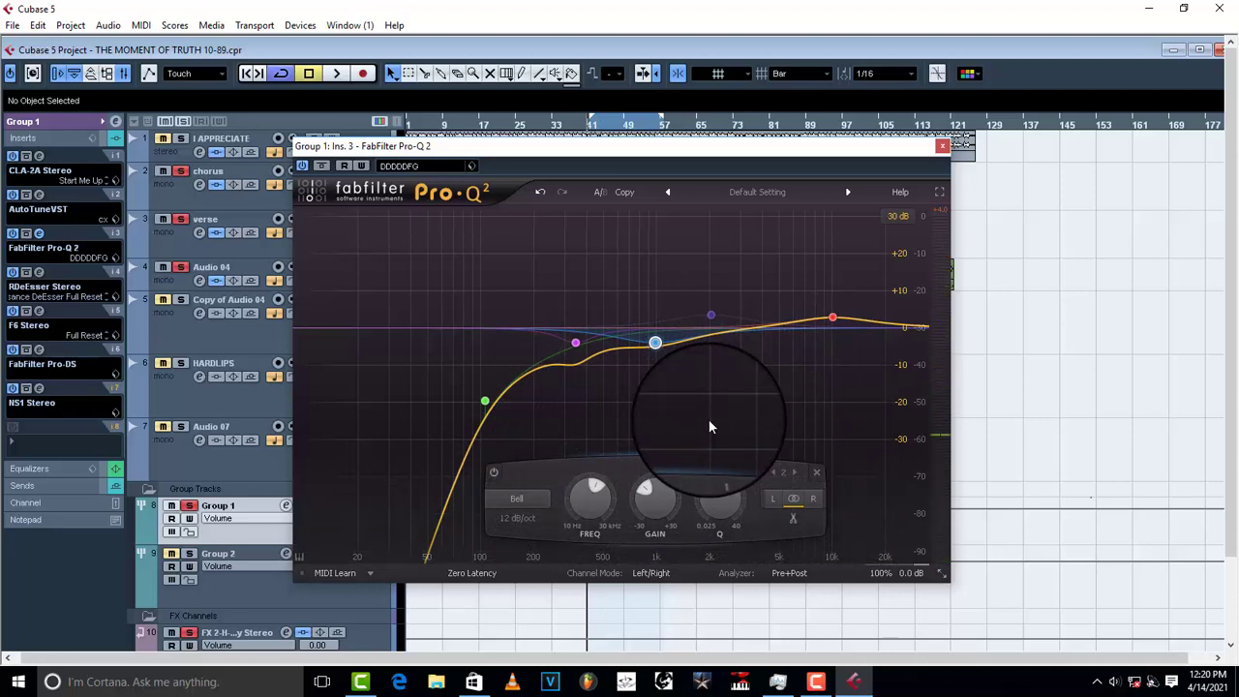
- Boost the high bell band to about +18.5 dB as a test, then settle it at about +4 dB near 9.8 kHz
{"action": "mouse_move", "coordinate": [835, 322]}
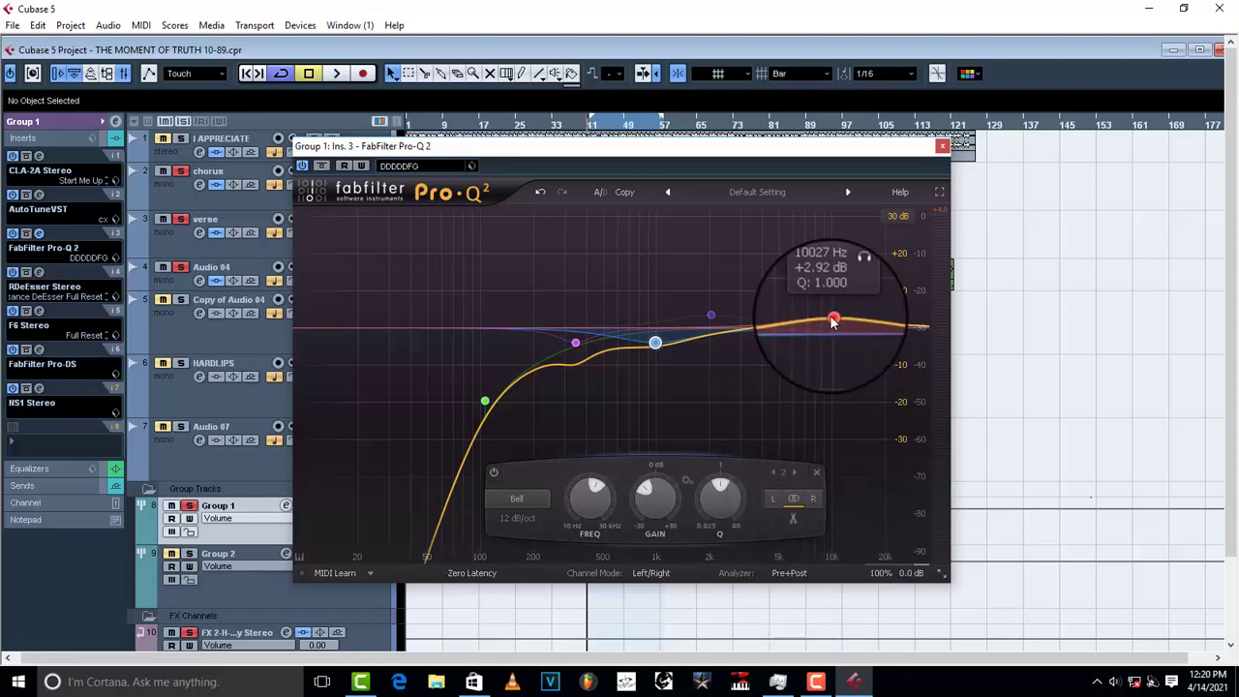
{"action": "left_click_drag", "start_coordinate": [833, 321], "coordinate": [833, 268]}
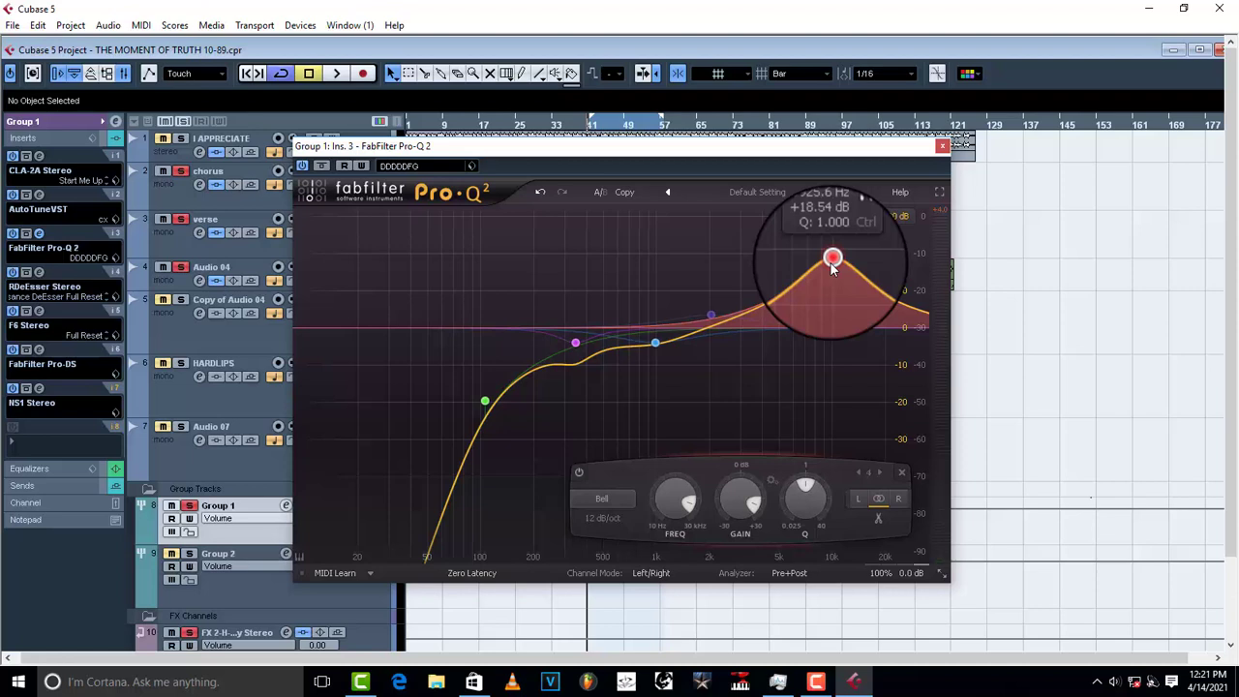
{"action": "left_click_drag", "start_coordinate": [830, 262], "coordinate": [832, 322]}
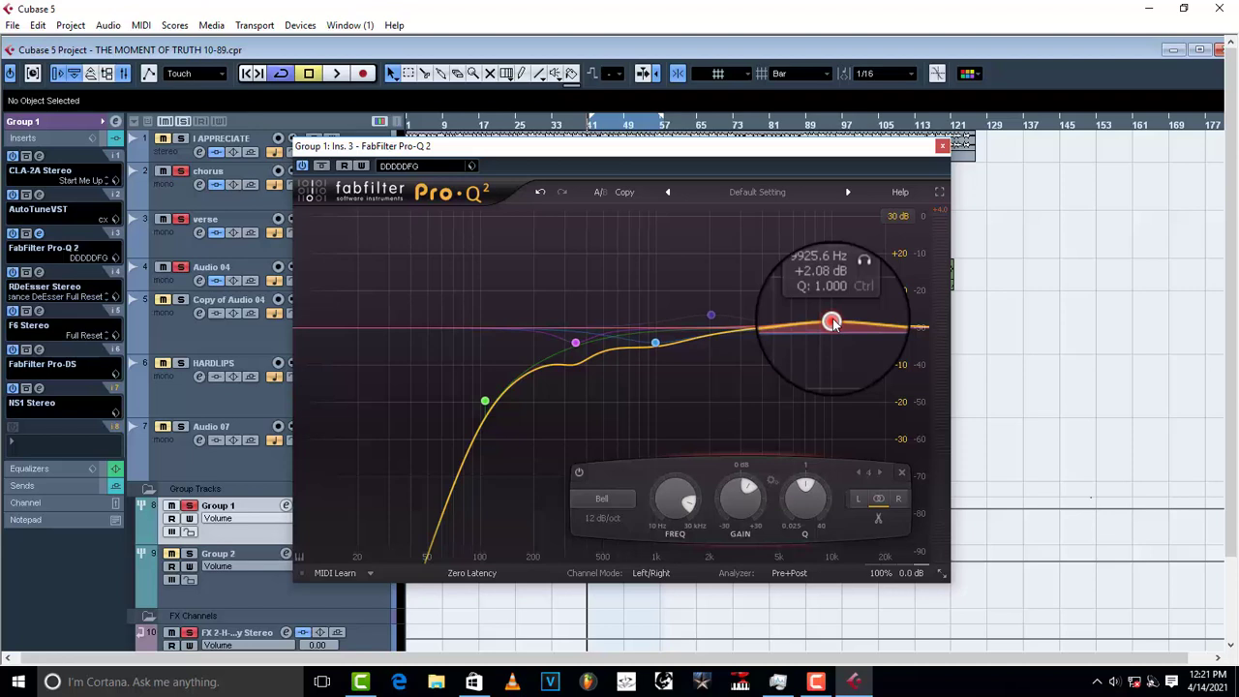
{"action": "left_click_drag", "start_coordinate": [832, 322], "coordinate": [831, 315]}
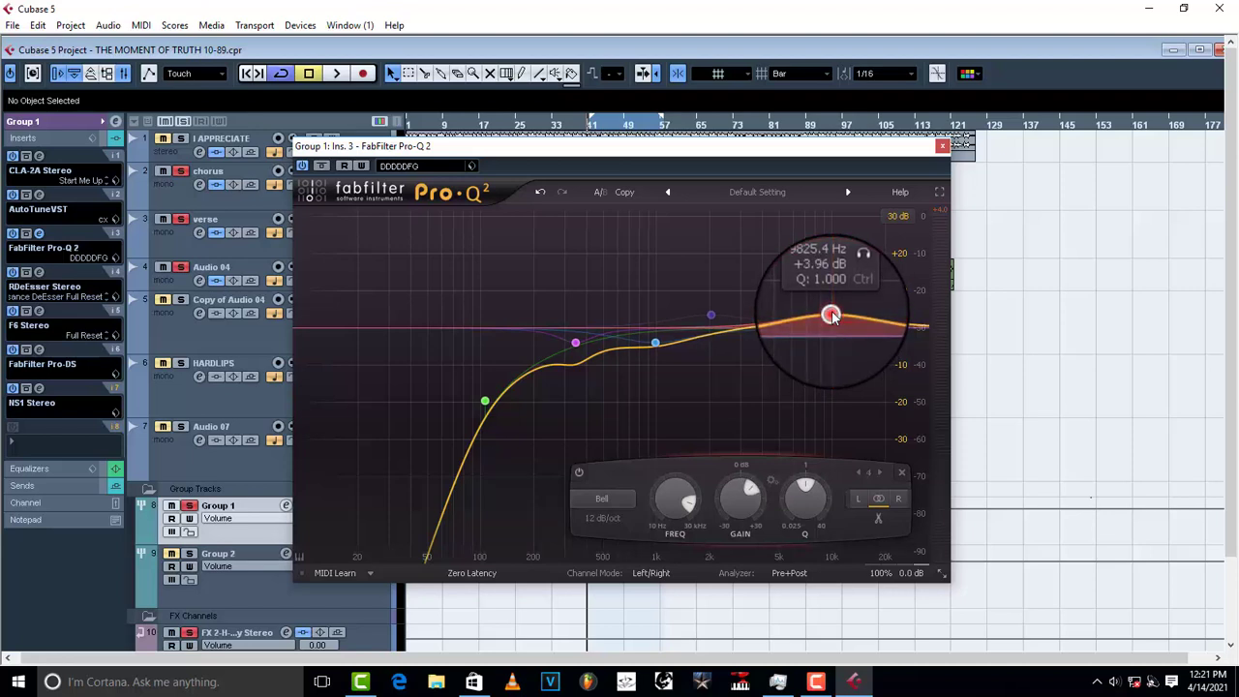
- Audition the vocals, lower the high bell band near 9.8 kHz to about -0.2 dB as a test and audition again
{"action": "key", "text": "space"}
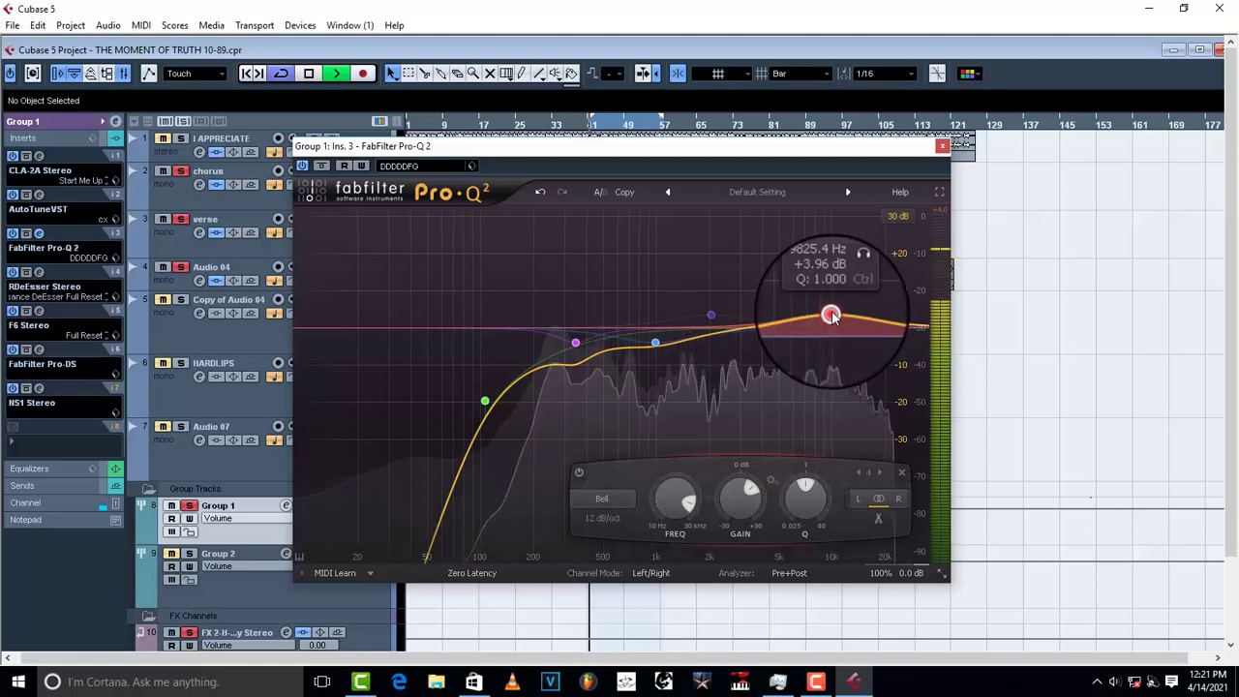
{"action": "key", "text": "space"}
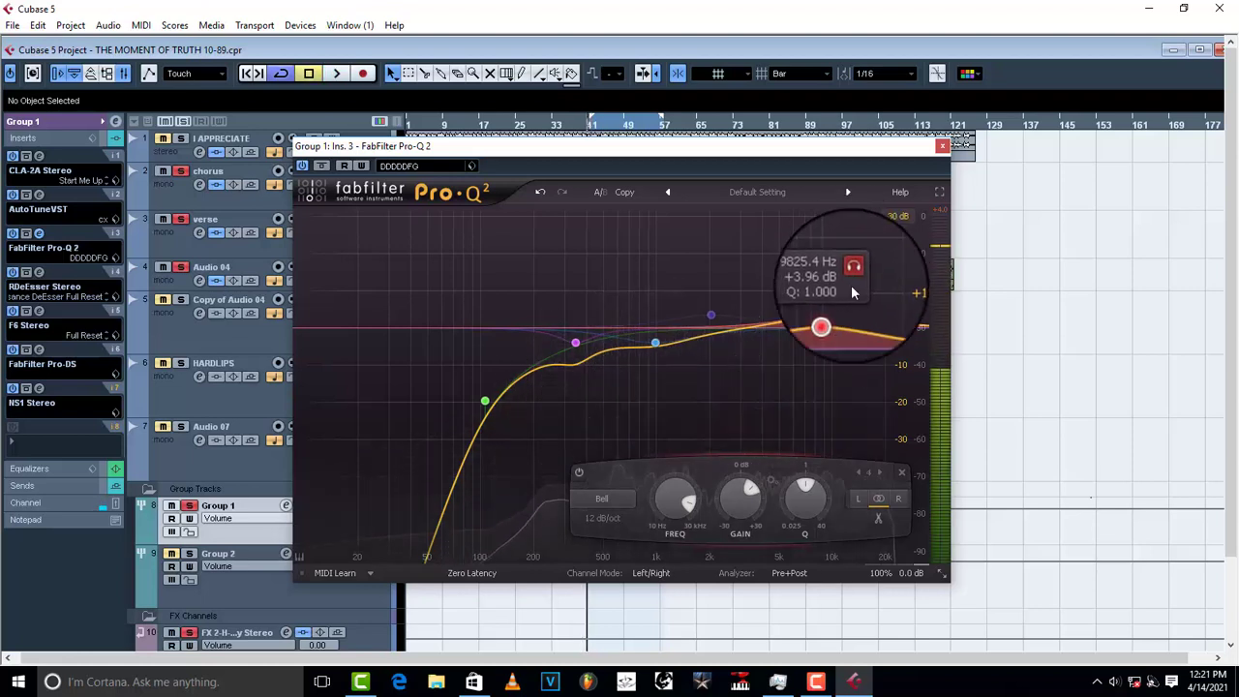
{"action": "left_click_drag", "start_coordinate": [832, 321], "coordinate": [834, 335]}
{"action": "key", "text": "space"}
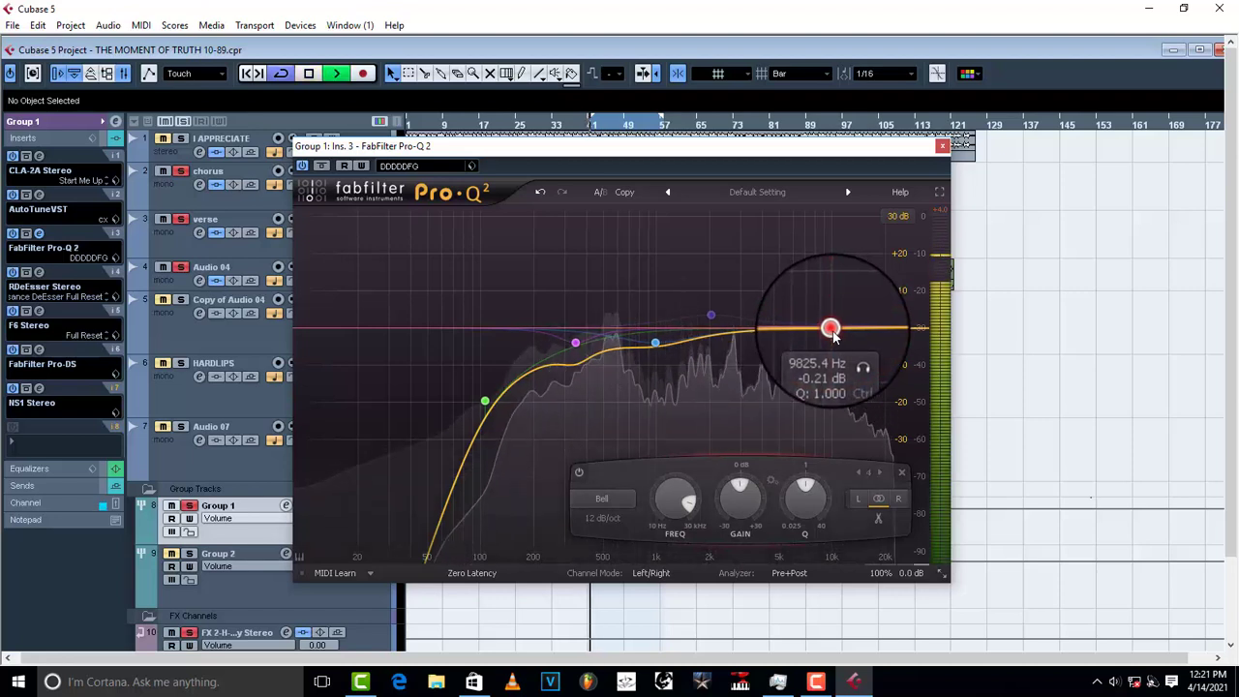
{"action": "key", "text": "space"}
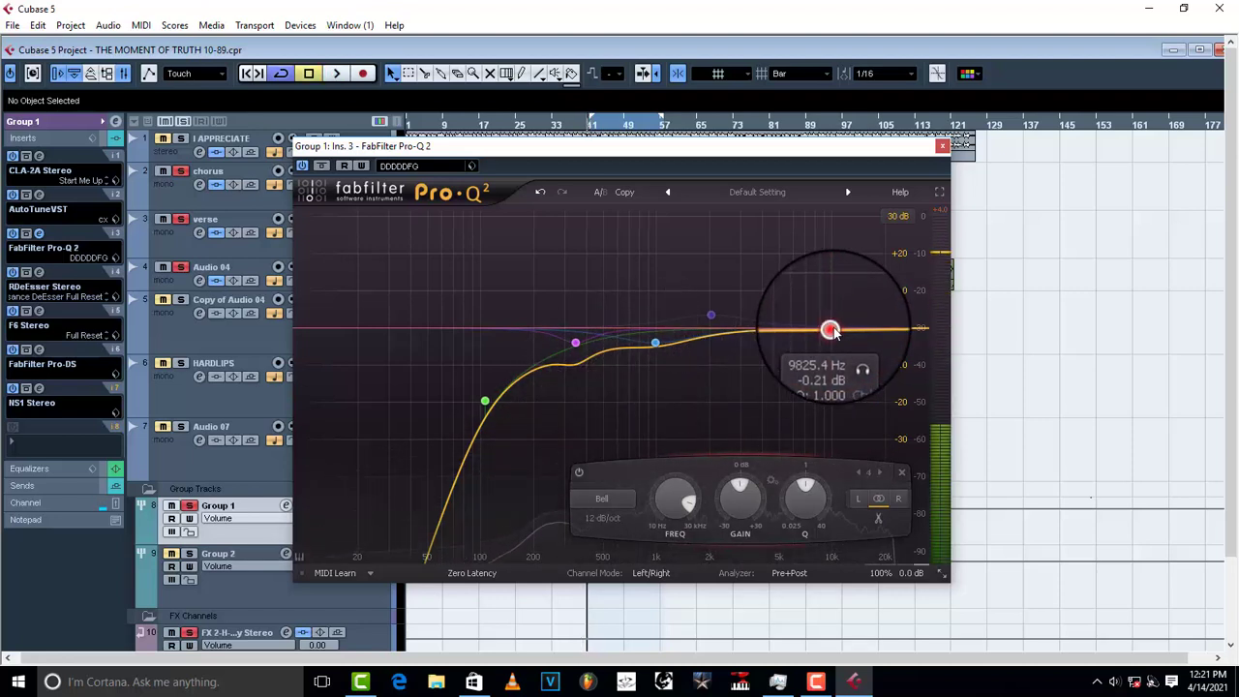
- Raise the high bell band to about +9 dB near 10 kHz during playback, then close Pro-Q 2
{"action": "key", "text": "space"}
{"action": "left_click_drag", "start_coordinate": [830, 330], "coordinate": [838, 299]}
{"action": "key", "text": "space"}
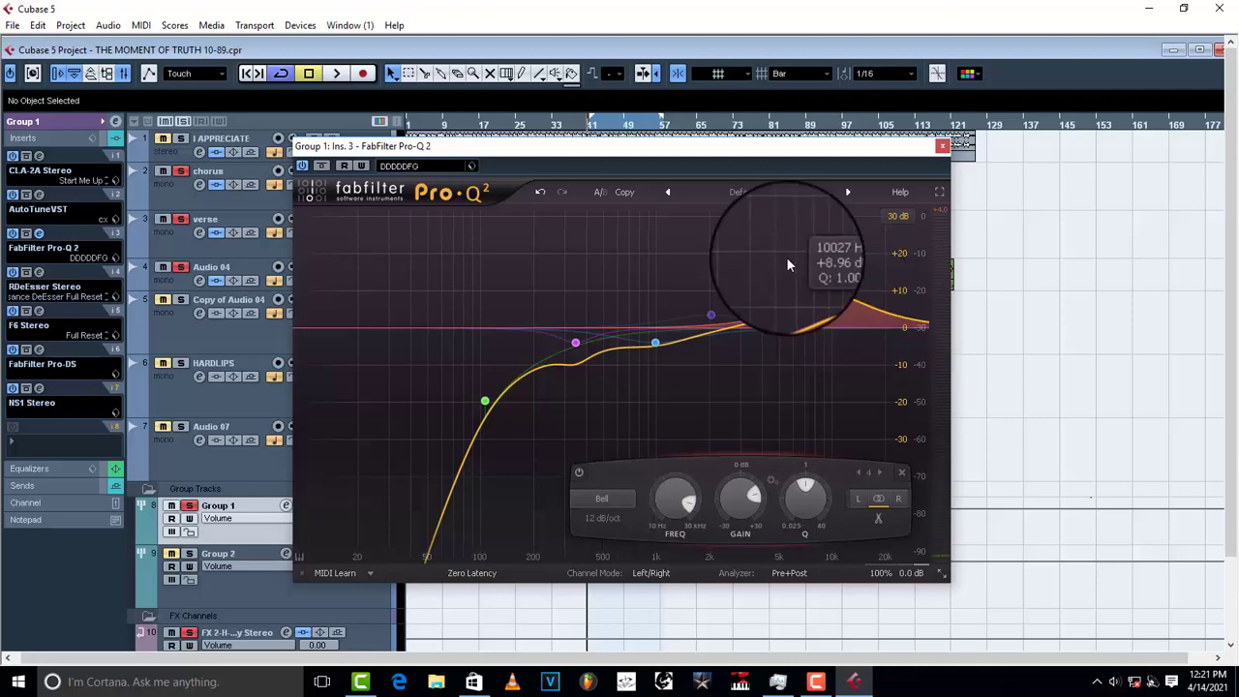
{"action": "left_click", "coordinate": [942, 146]}
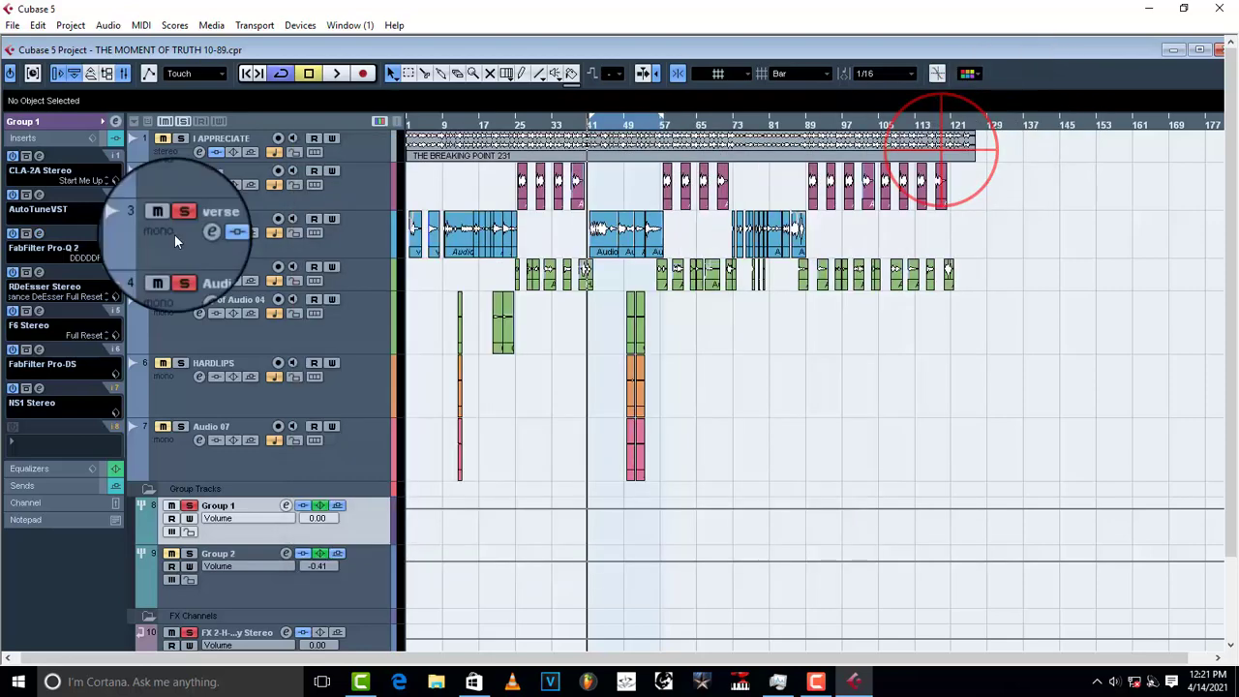
- Open the RDeEsser on Group 1 and save its current settings as preset XXXXX, overwriting the existing file
{"action": "left_click", "coordinate": [39, 275]}
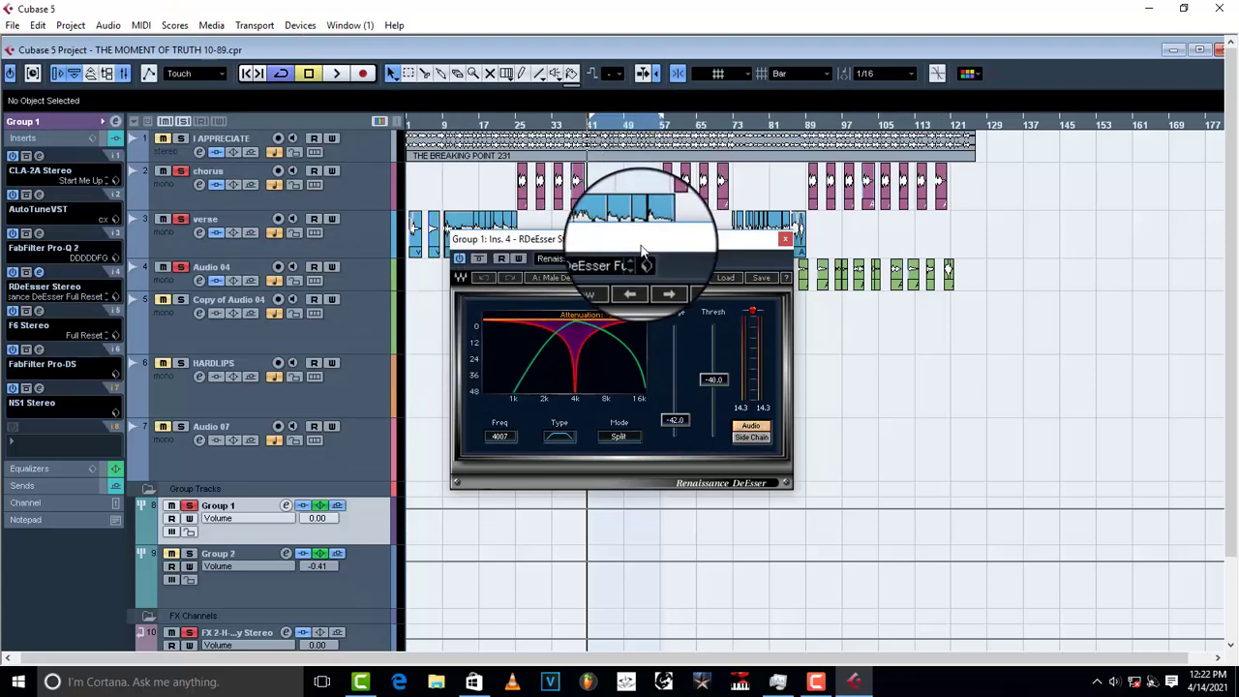
{"action": "left_click_drag", "start_coordinate": [652, 247], "coordinate": [651, 195]}
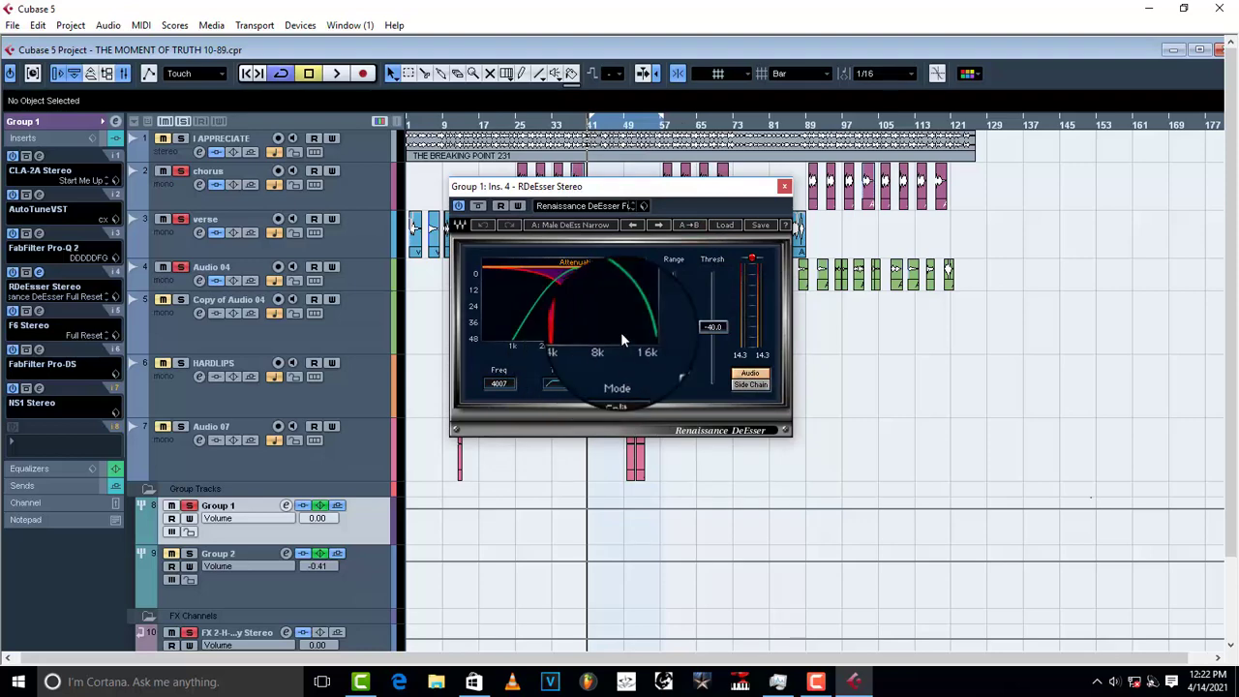
{"action": "left_click", "coordinate": [642, 205]}
{"action": "left_click", "coordinate": [688, 241]}
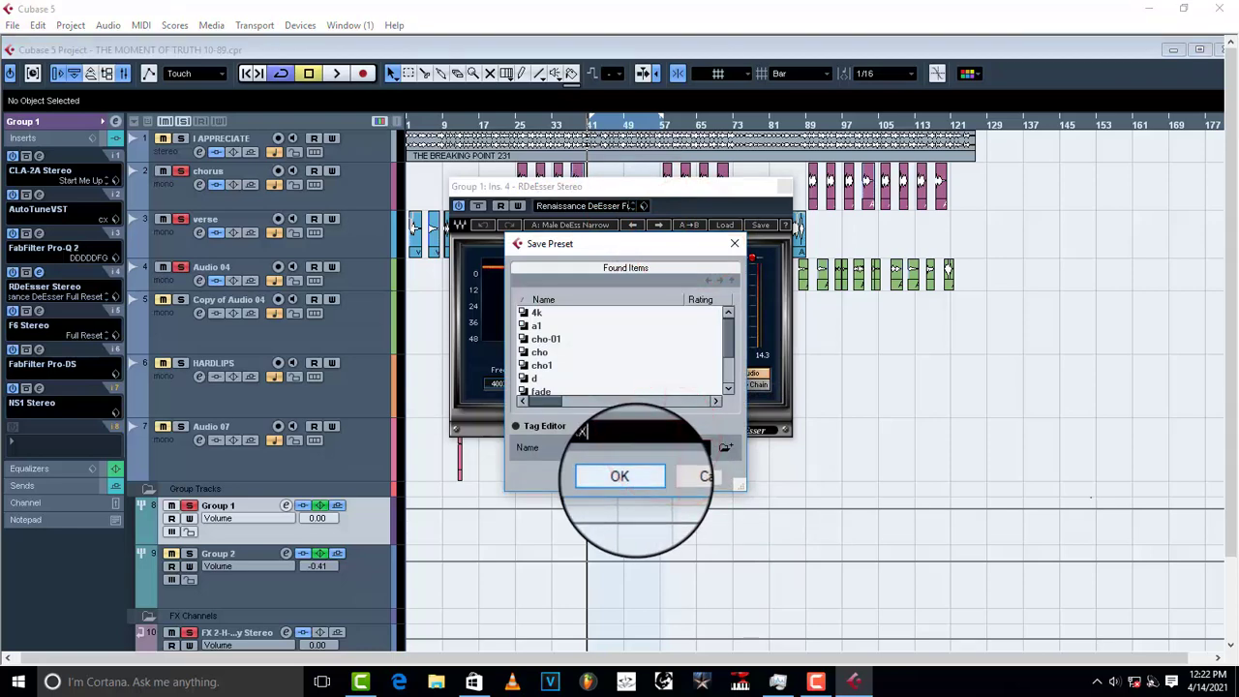
{"action": "left_click", "coordinate": [651, 479]}
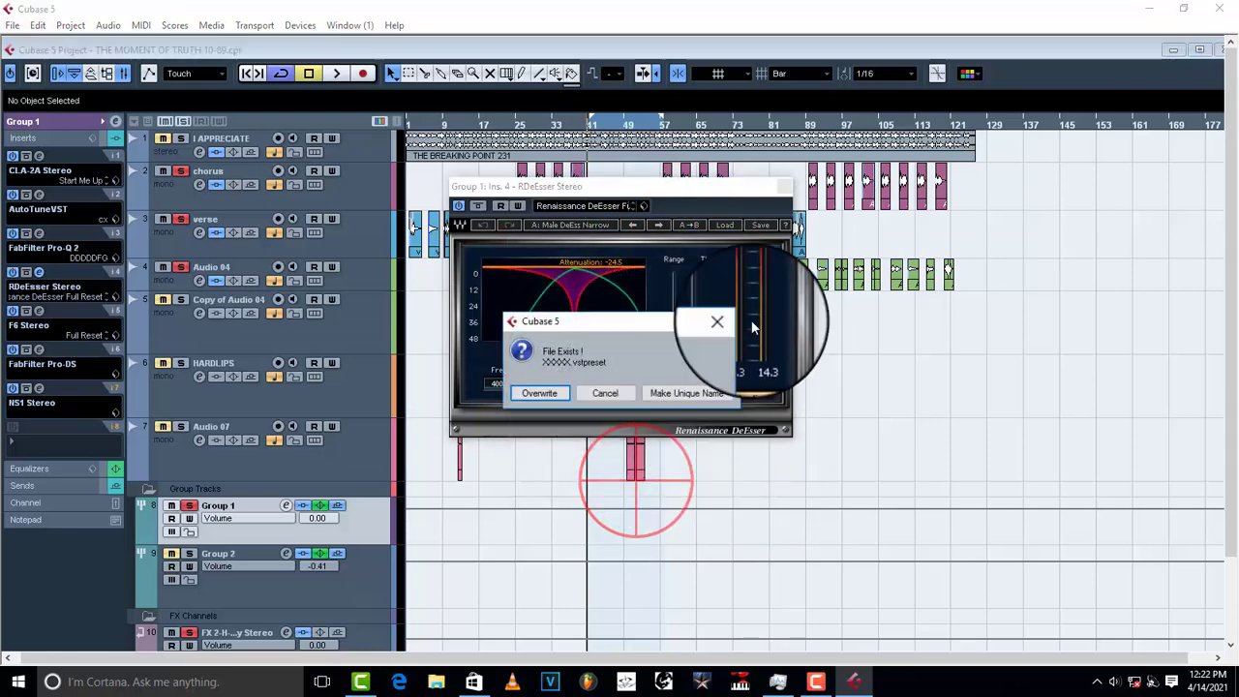
{"action": "left_click", "coordinate": [539, 393]}
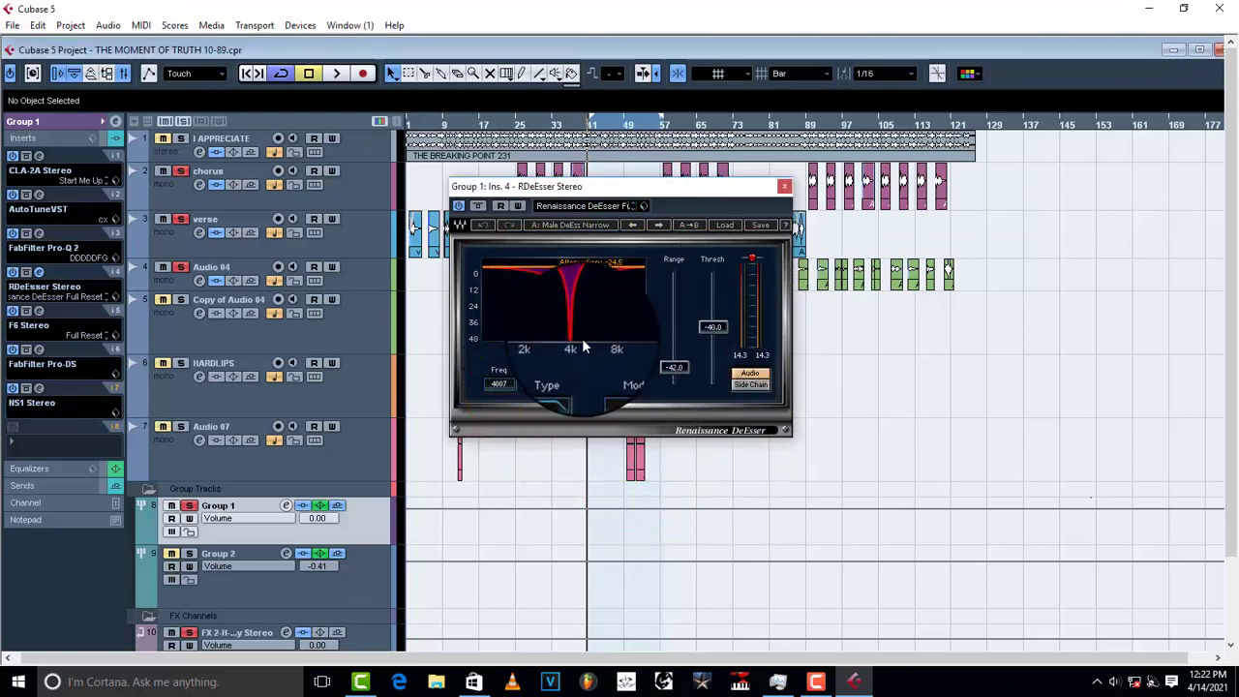
- Load the Male DeEss Narrow preset in the RDeEsser and set its threshold to -43.2
{"action": "left_click", "coordinate": [724, 223]}
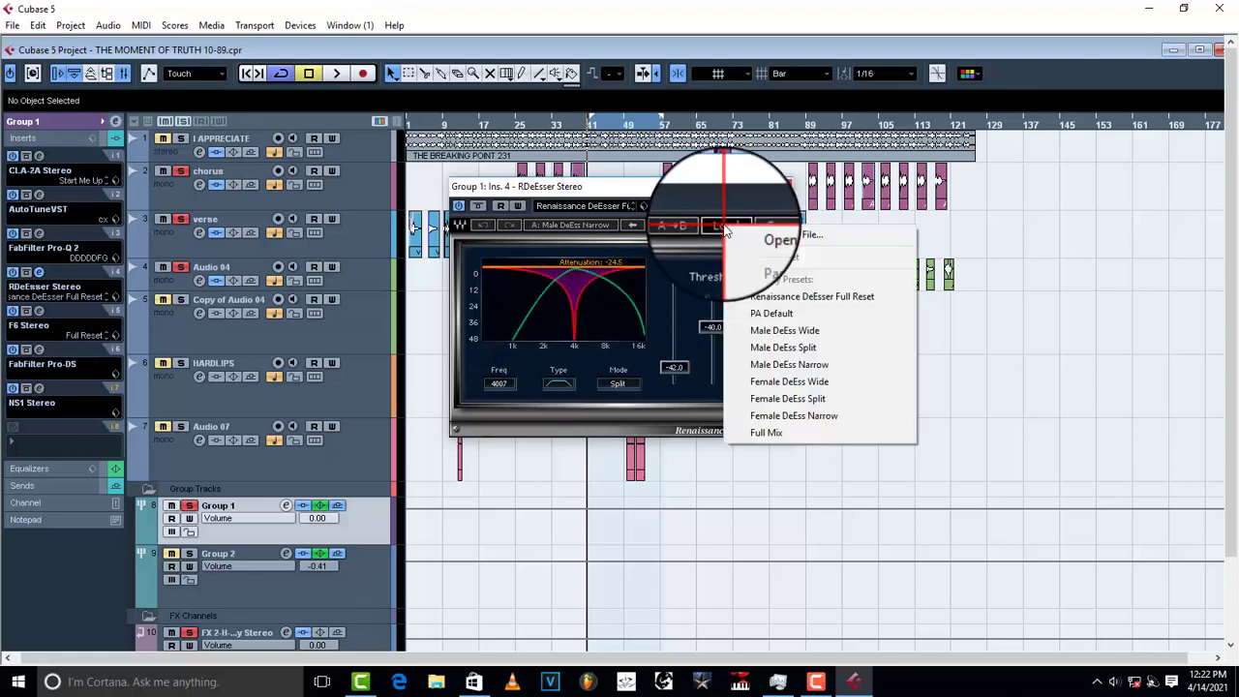
{"action": "left_click", "coordinate": [790, 364]}
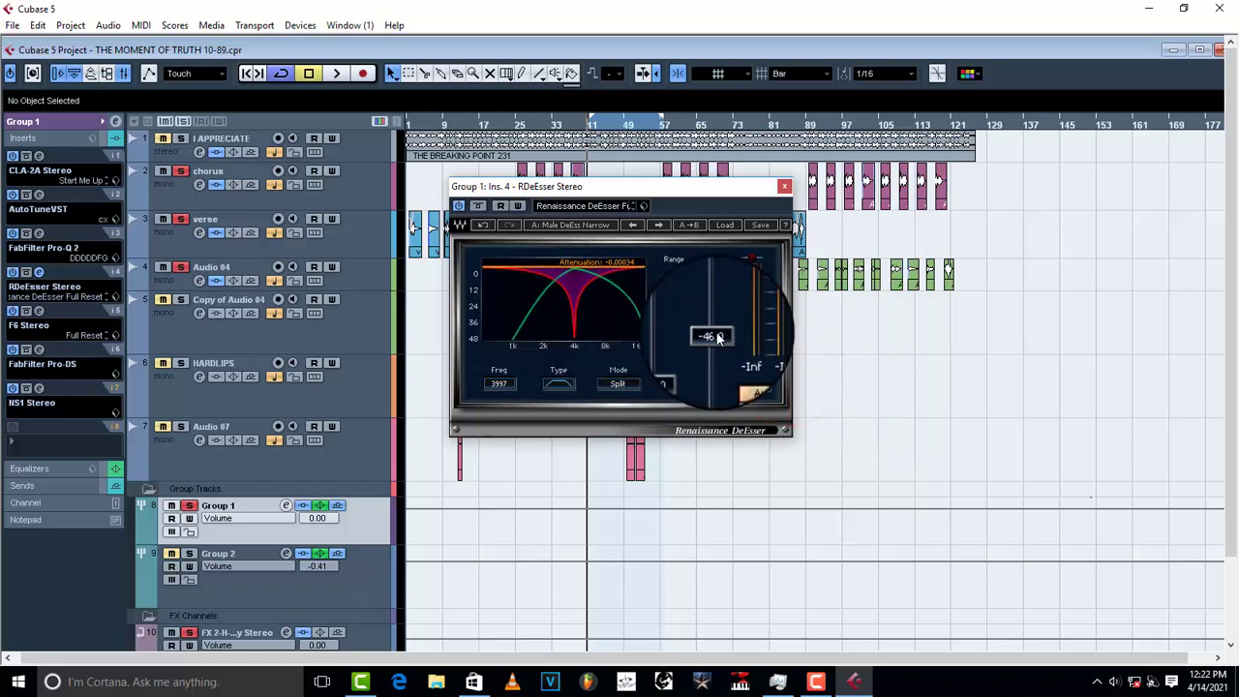
{"action": "left_click_drag", "start_coordinate": [718, 338], "coordinate": [712, 340]}
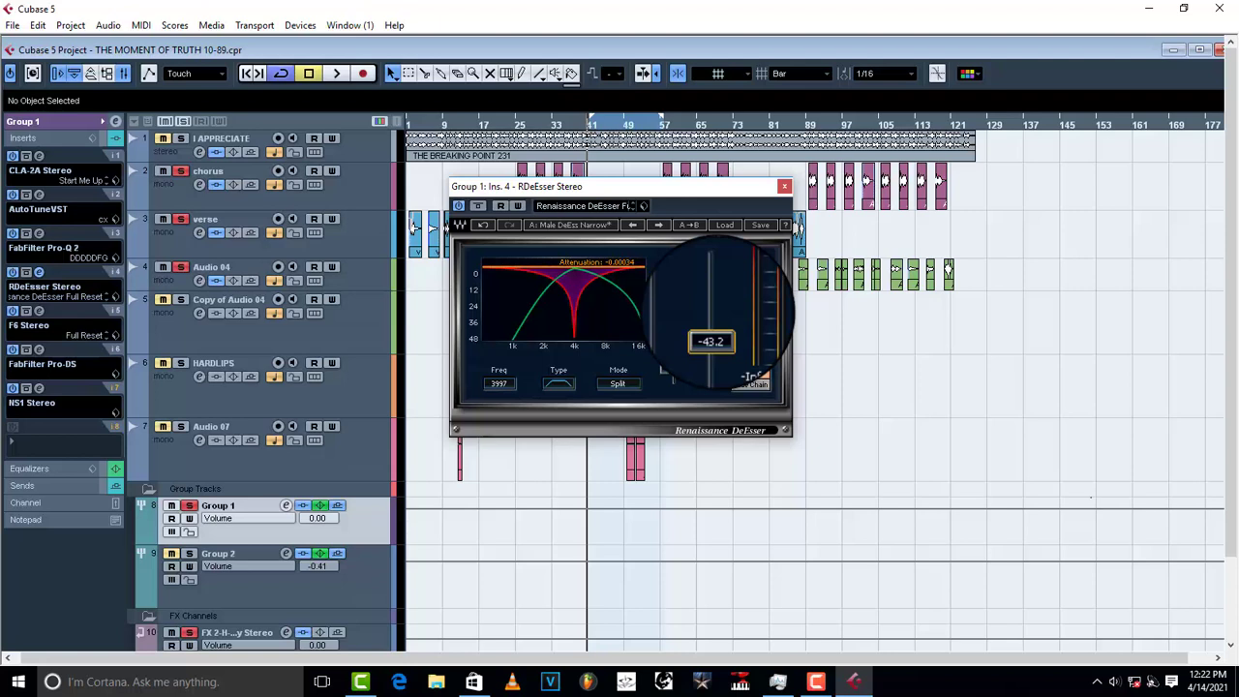
- Audition the vocals with the RDeEsser bypassed, then re-enable it and audition again for comparison
{"action": "left_click", "coordinate": [458, 207]}
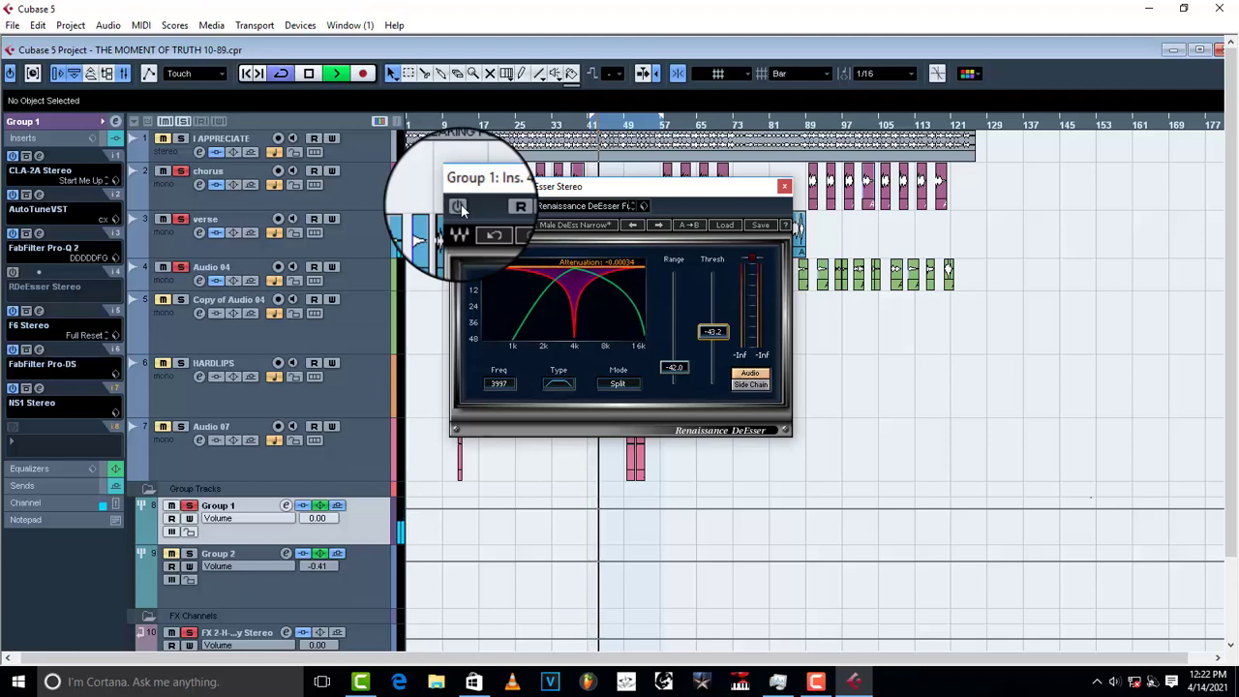
{"action": "key", "text": "space"}
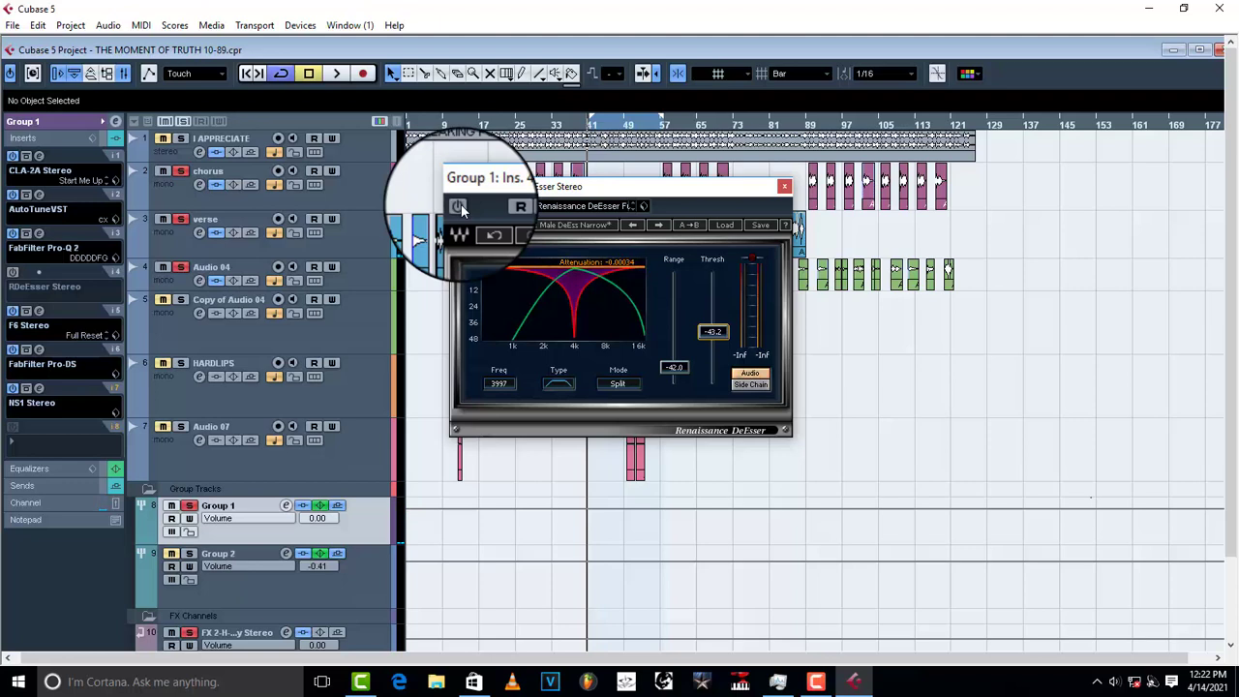
{"action": "left_click", "coordinate": [461, 209]}
{"action": "key", "text": "space"}
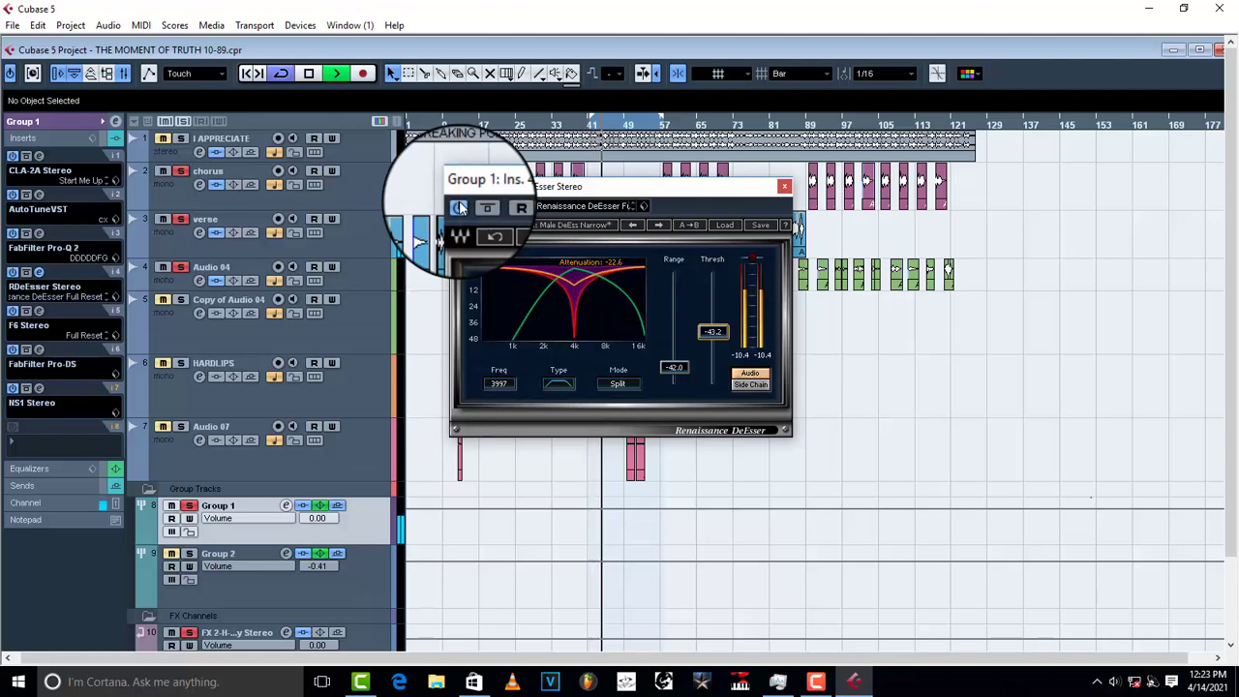
{"action": "key", "text": "space"}
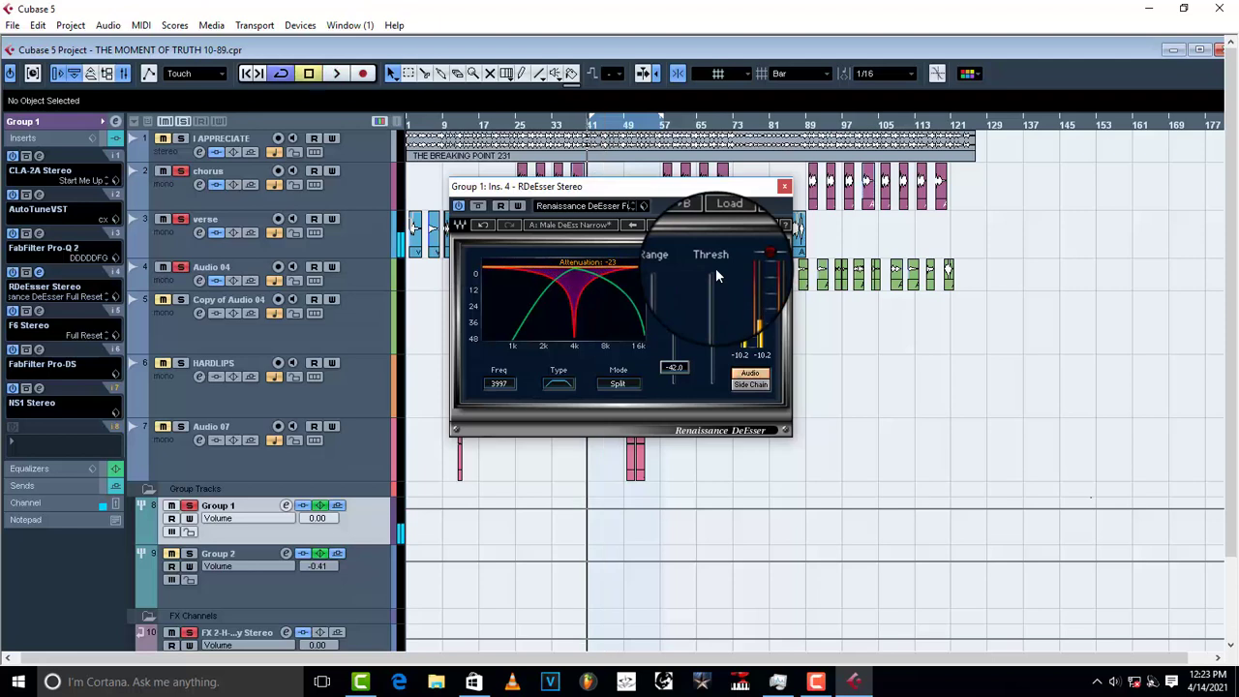
- Restore the saved xxxxx preset in the RDeEsser, check its settings and close the plug-in
{"action": "left_click", "coordinate": [645, 205]}
{"action": "left_click", "coordinate": [656, 218]}
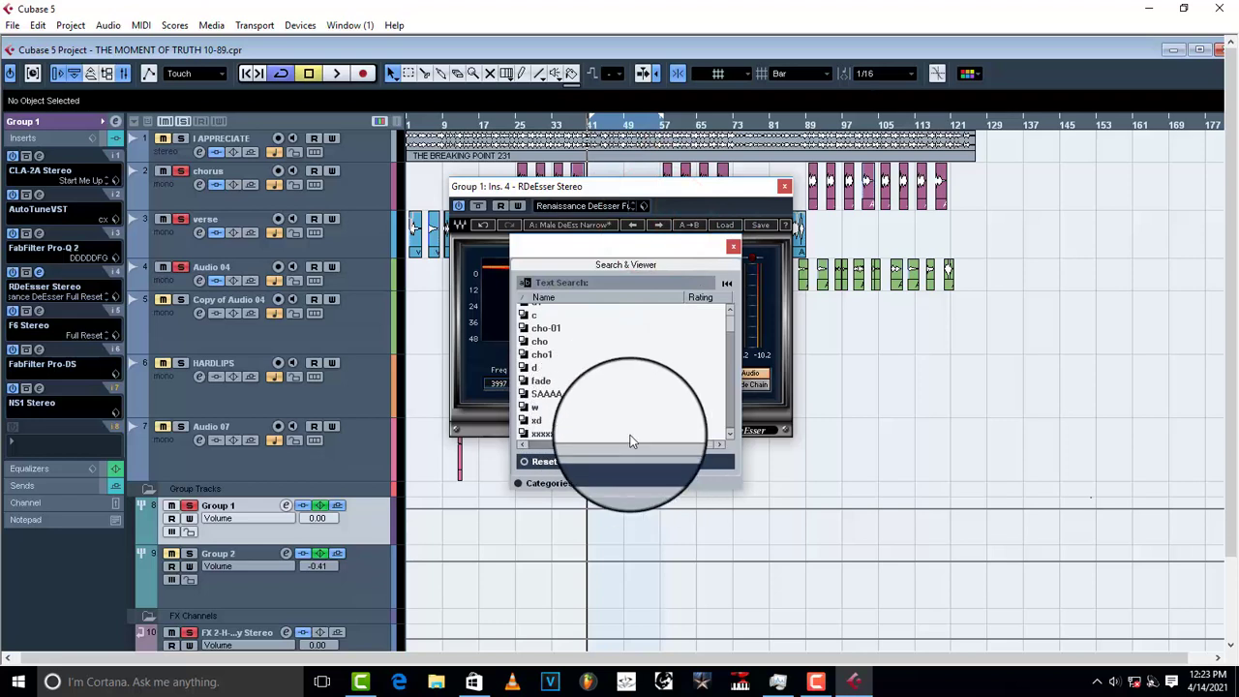
{"action": "left_click", "coordinate": [569, 433]}
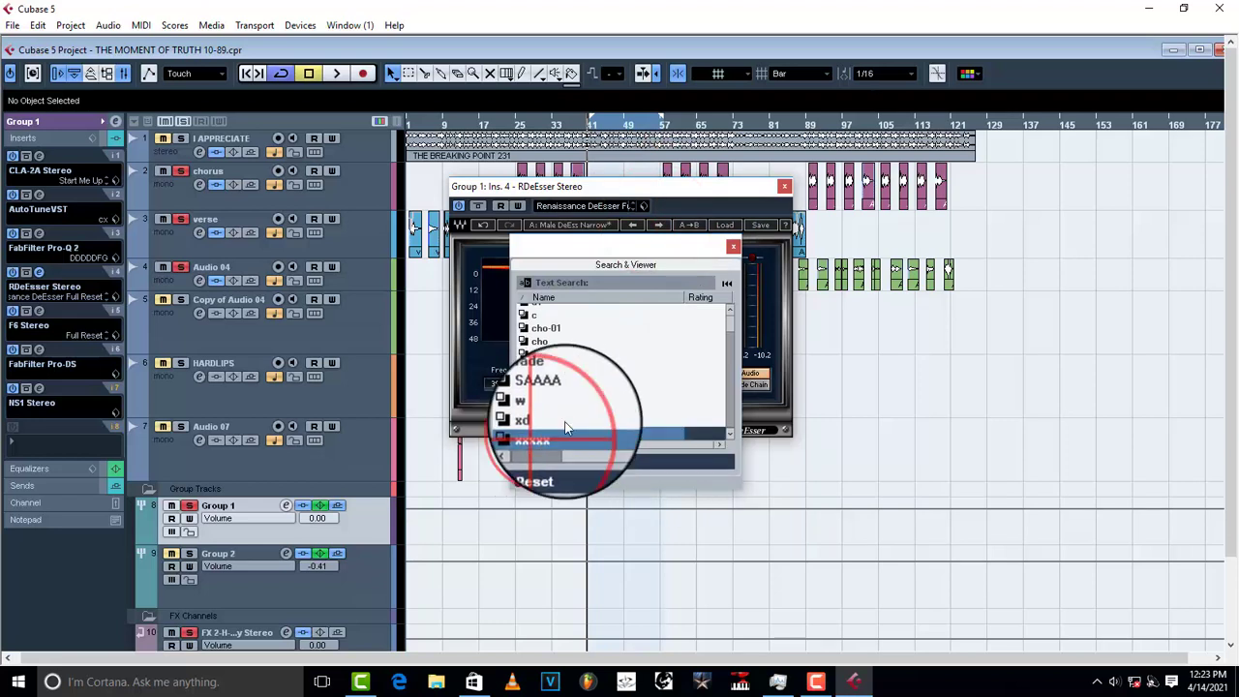
{"action": "left_click", "coordinate": [734, 248]}
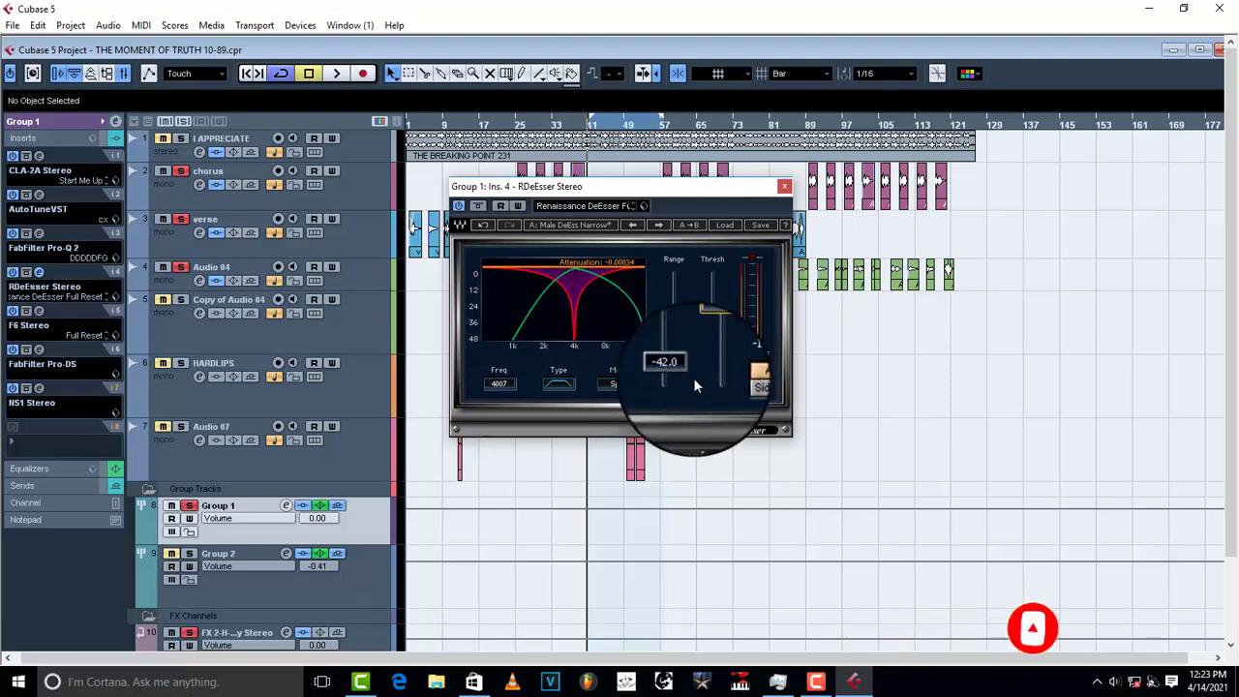
{"action": "left_click", "coordinate": [782, 187]}
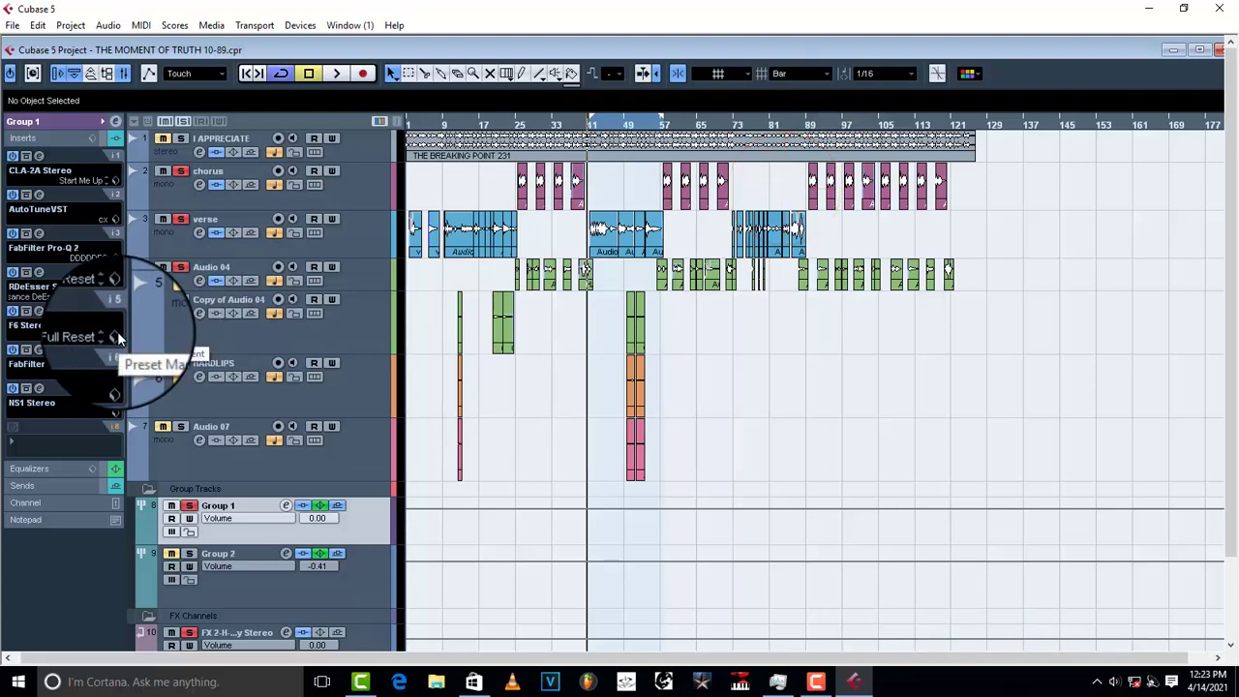
{"action": "left_click", "coordinate": [38, 272]}
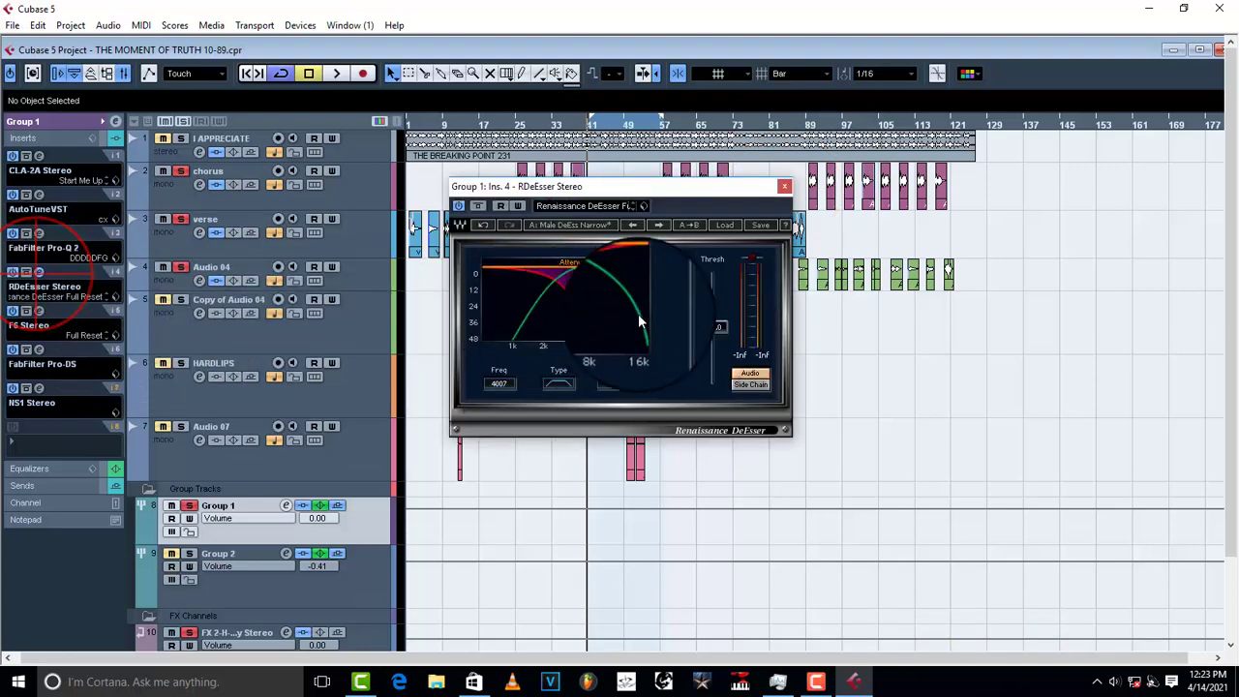
{"action": "left_click", "coordinate": [784, 187]}
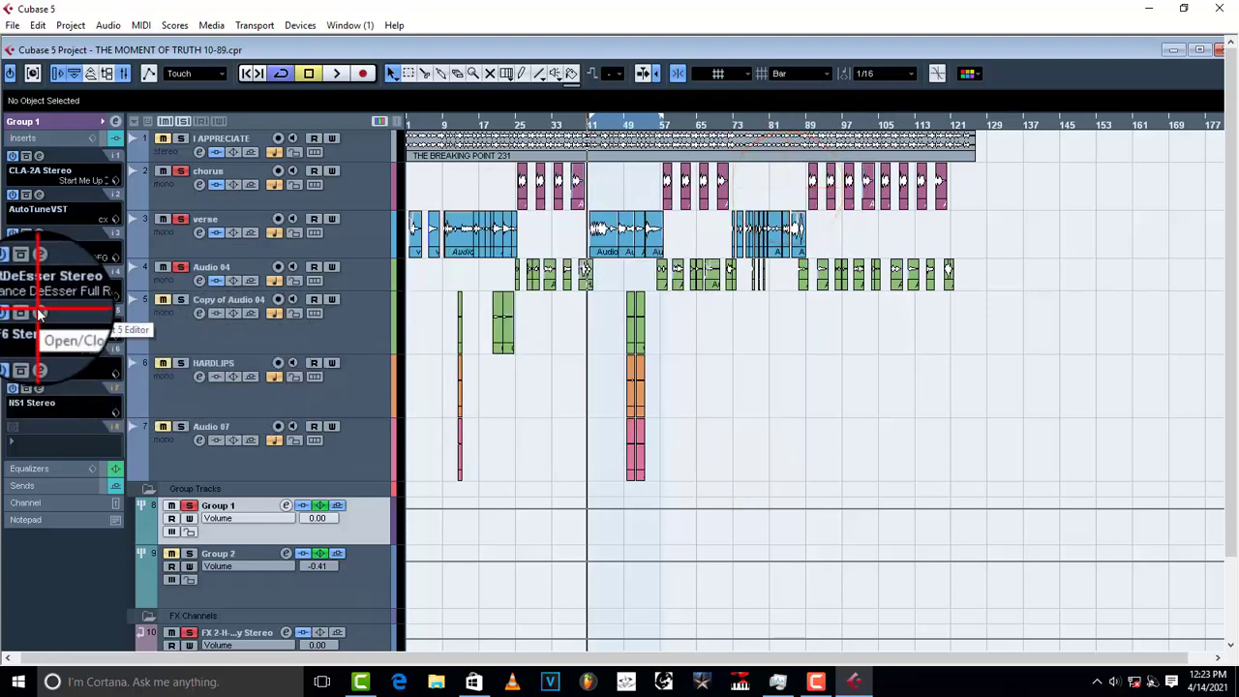
- Open the F6 equalizer on Group 1 and examine the Pro-Q 2 curve to compare it with the F6 curve
{"action": "left_click", "coordinate": [39, 313]}
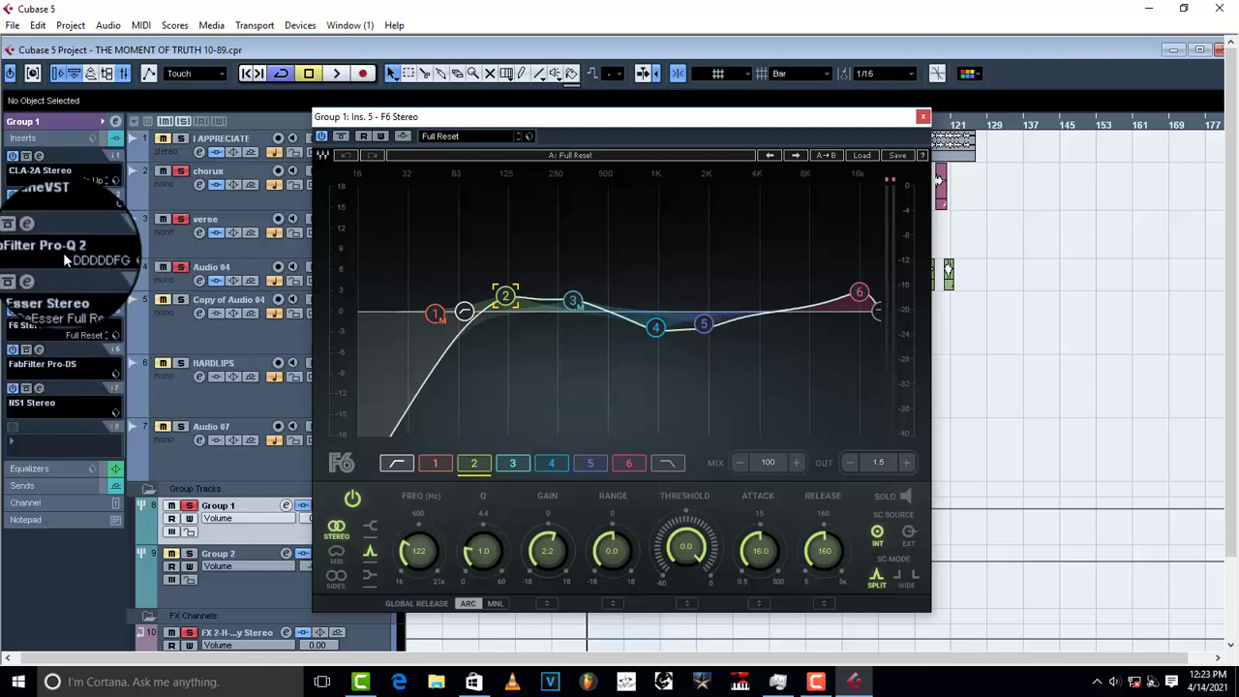
{"action": "left_click", "coordinate": [39, 234]}
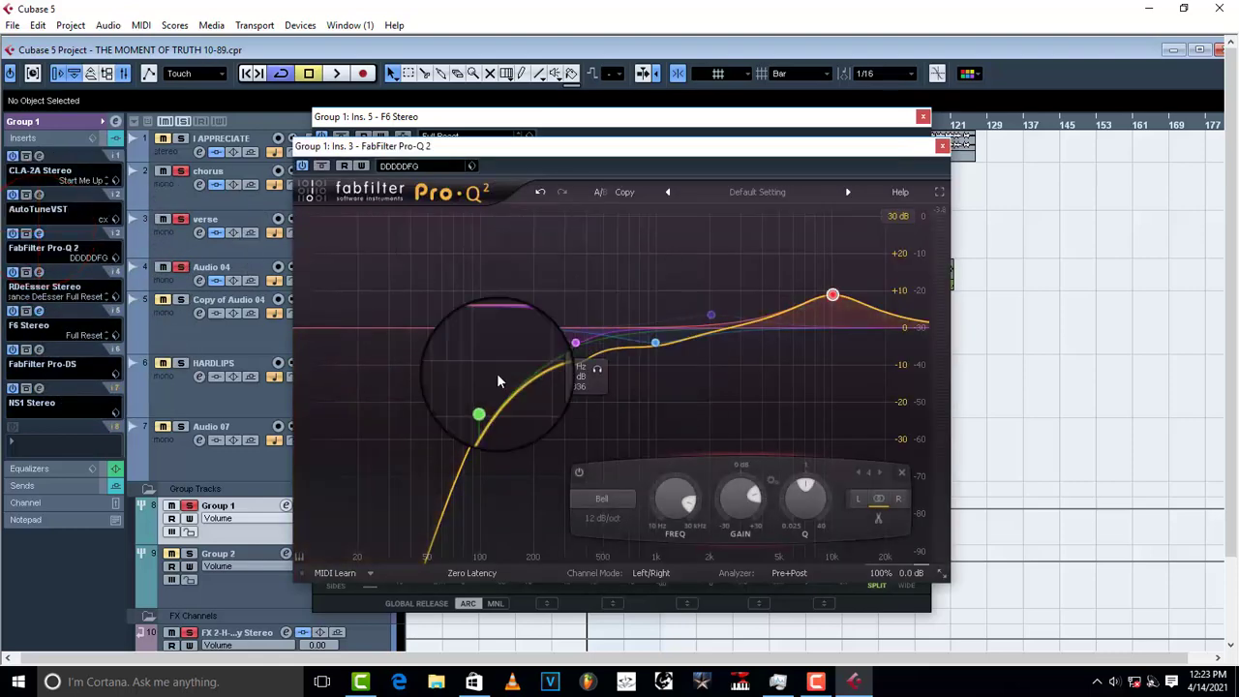
{"action": "left_click", "coordinate": [942, 145]}
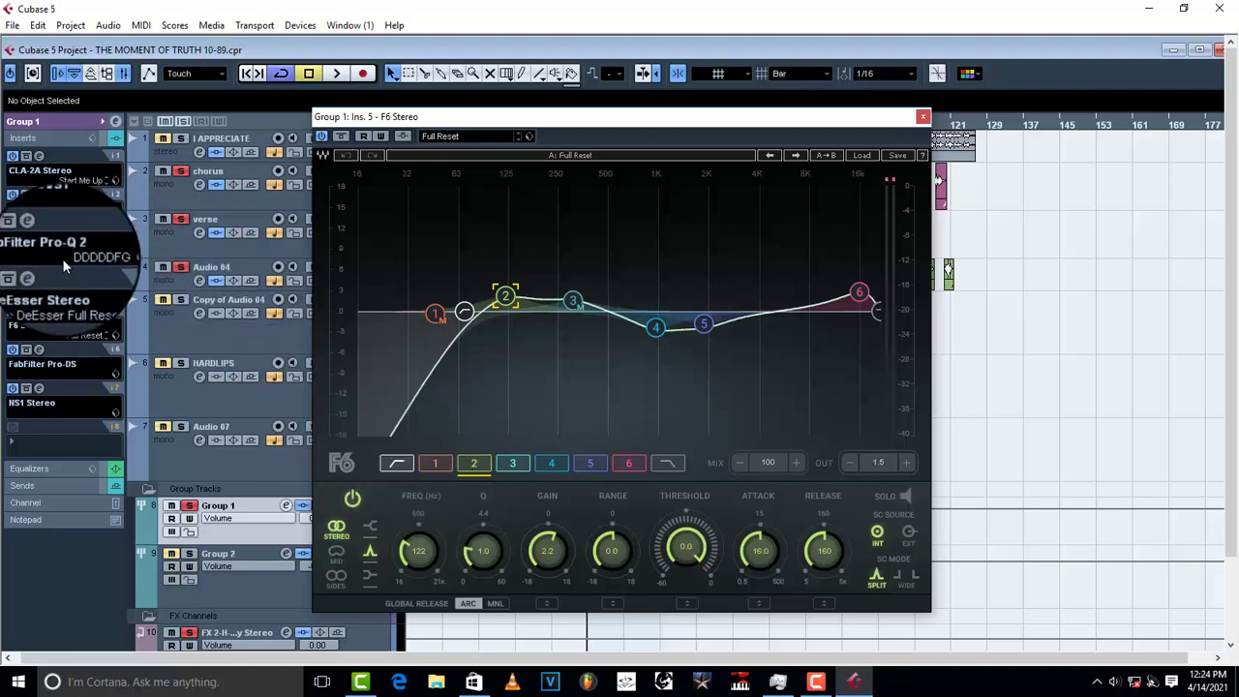
{"action": "left_click", "coordinate": [40, 233]}
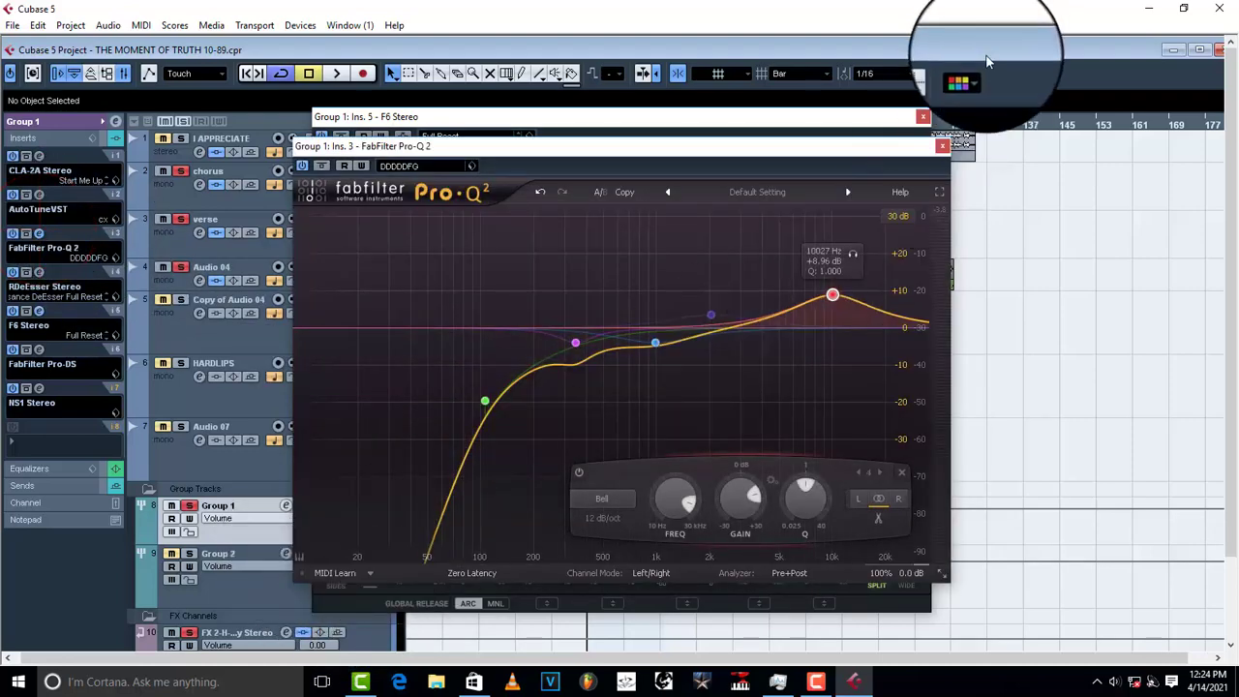
{"action": "left_click", "coordinate": [940, 147]}
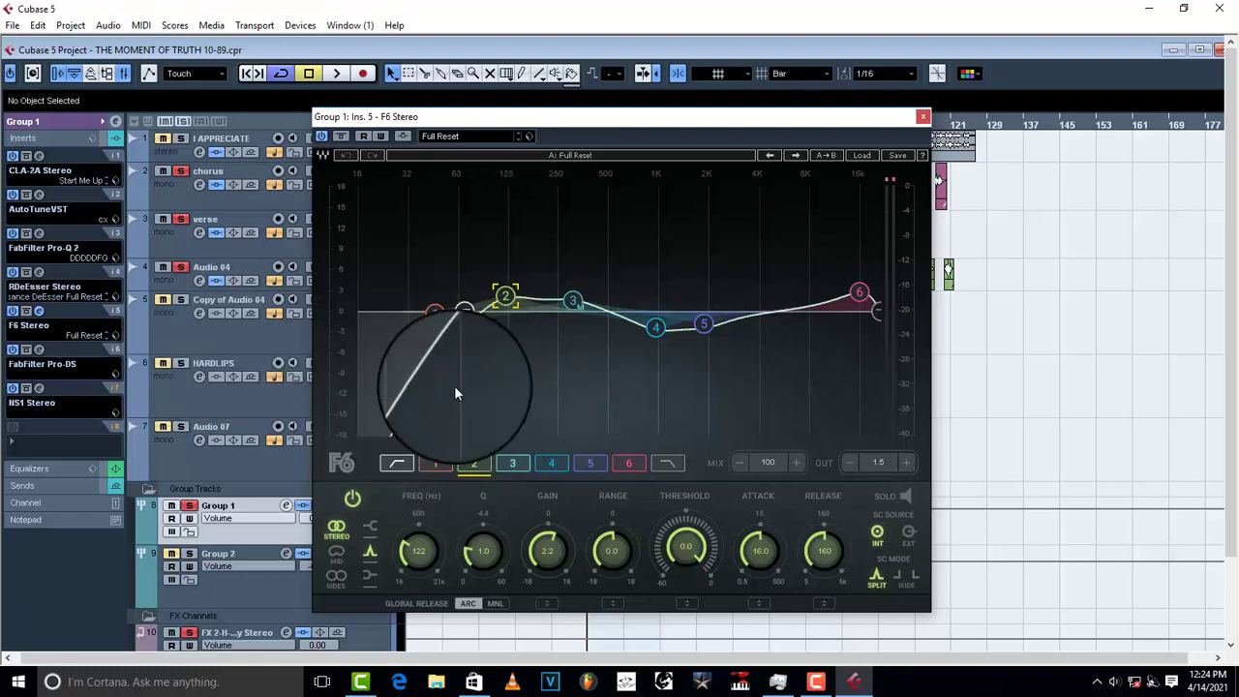
- Select band 1 in the F6 equalizer and save the current settings as a preset
{"action": "left_click", "coordinate": [436, 315]}
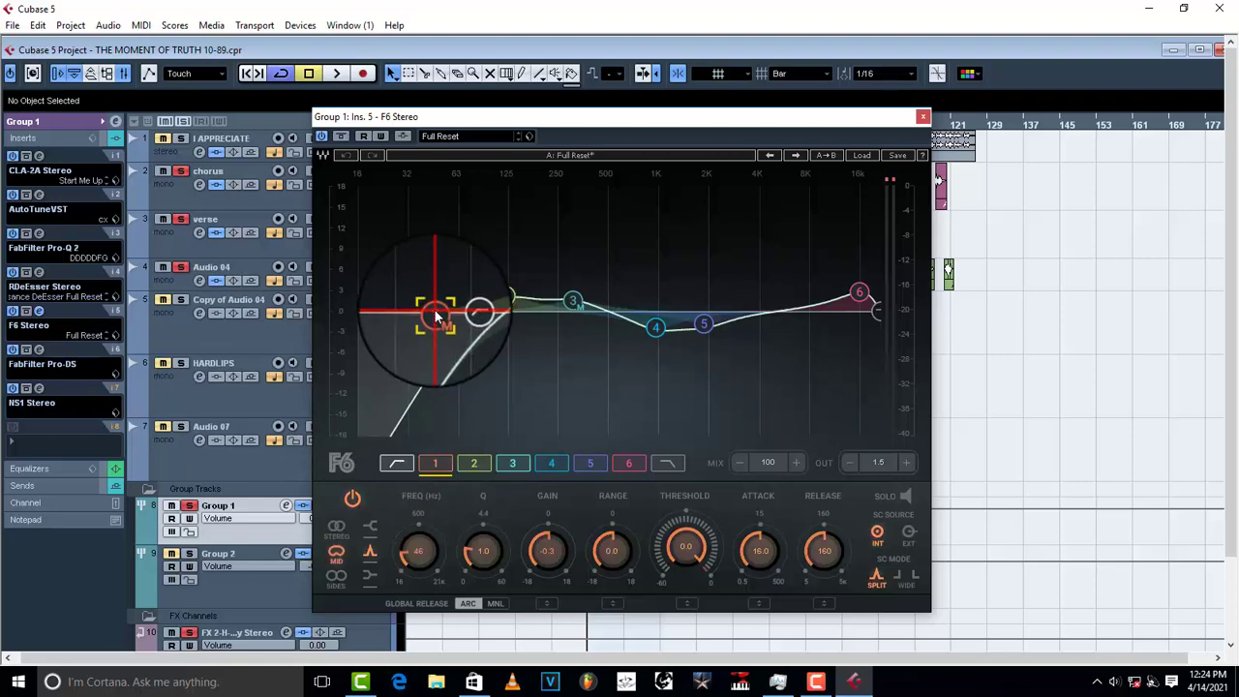
{"action": "left_click", "coordinate": [530, 136]}
{"action": "left_click", "coordinate": [568, 170]}
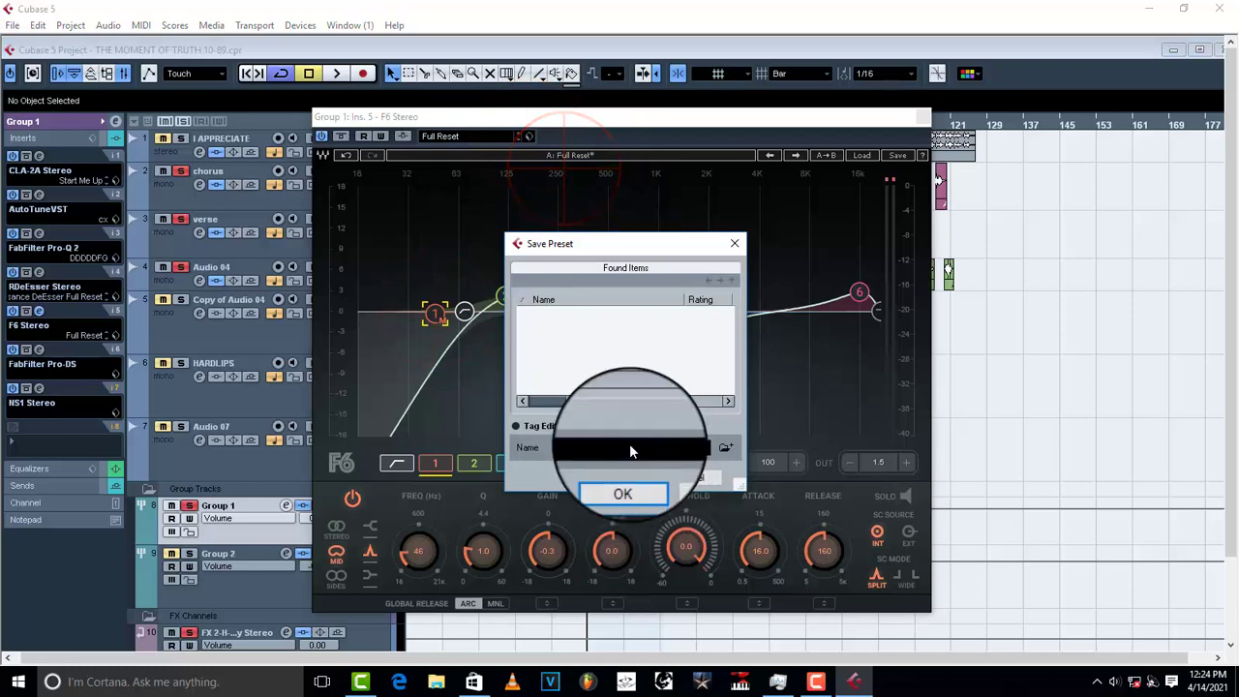
{"action": "left_click", "coordinate": [625, 479]}
- Move F6 band 1 to about 58 Hz and try its stereo mode before setting it back to mid
{"action": "mouse_move", "coordinate": [433, 313]}
{"action": "left_mouse_down"}
{"action": "mouse_move", "coordinate": [392, 295]}
{"action": "mouse_move", "coordinate": [475, 286]}
{"action": "mouse_move", "coordinate": [454, 301]}
{"action": "left_mouse_up"}
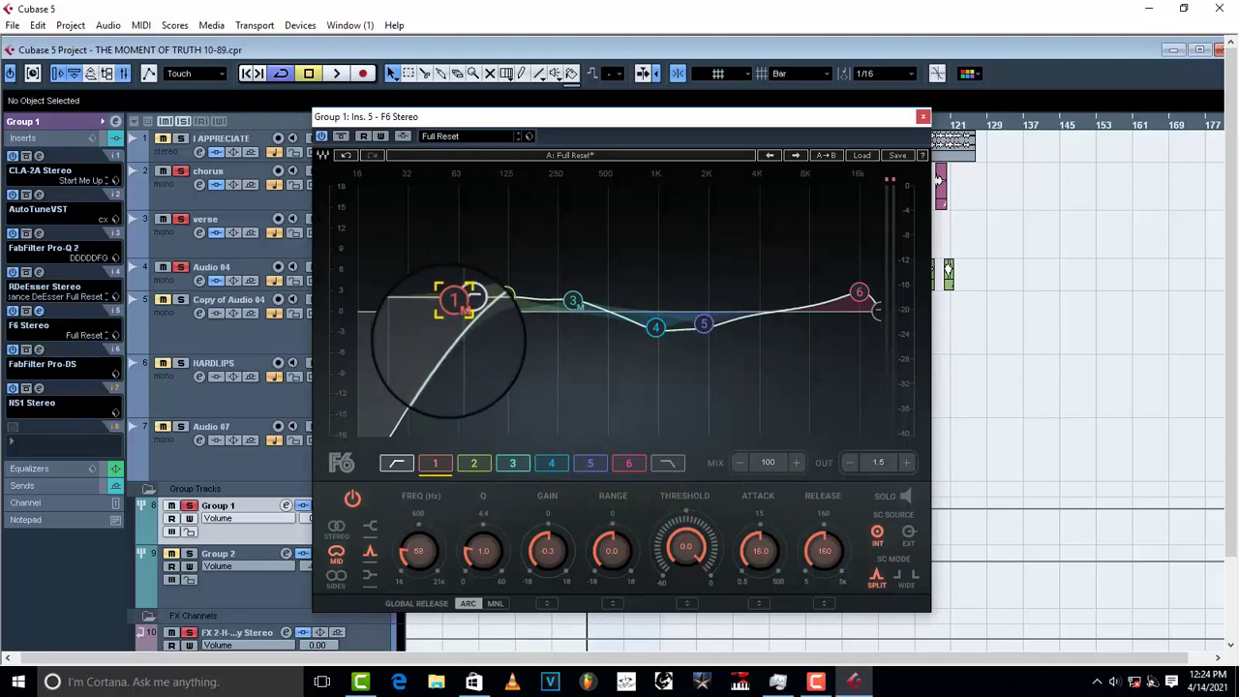
{"action": "left_click_drag", "start_coordinate": [454, 301], "coordinate": [461, 321]}
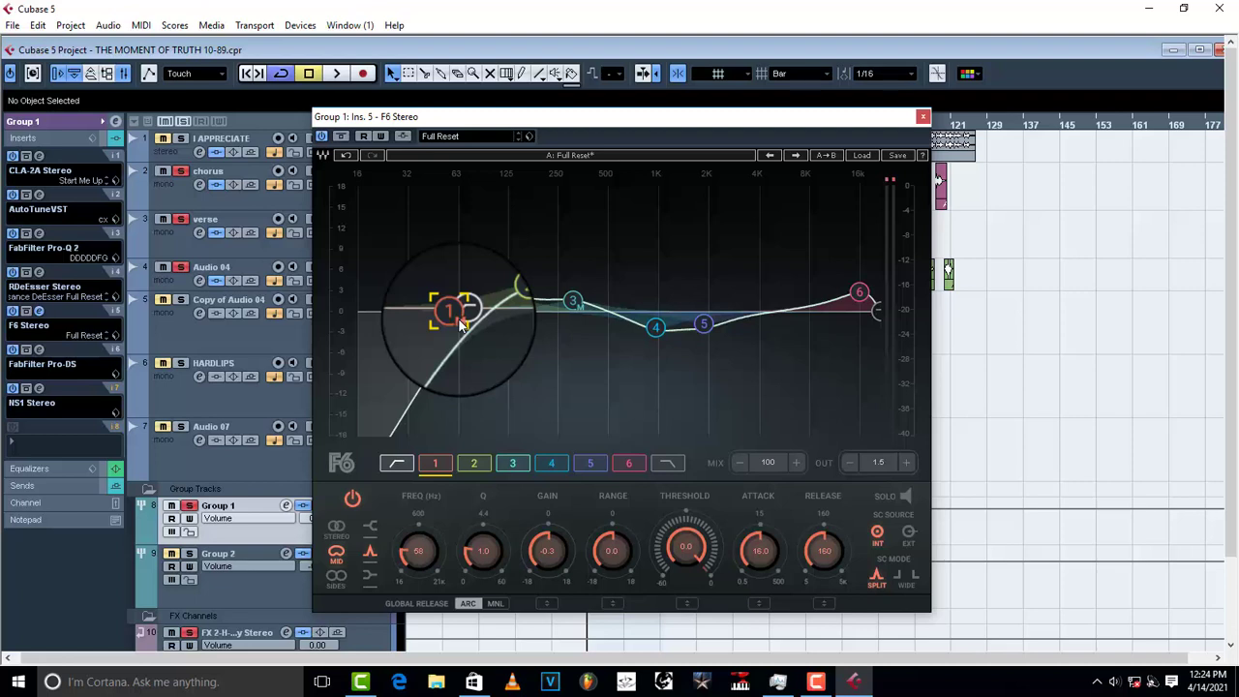
{"action": "left_click", "coordinate": [337, 530]}
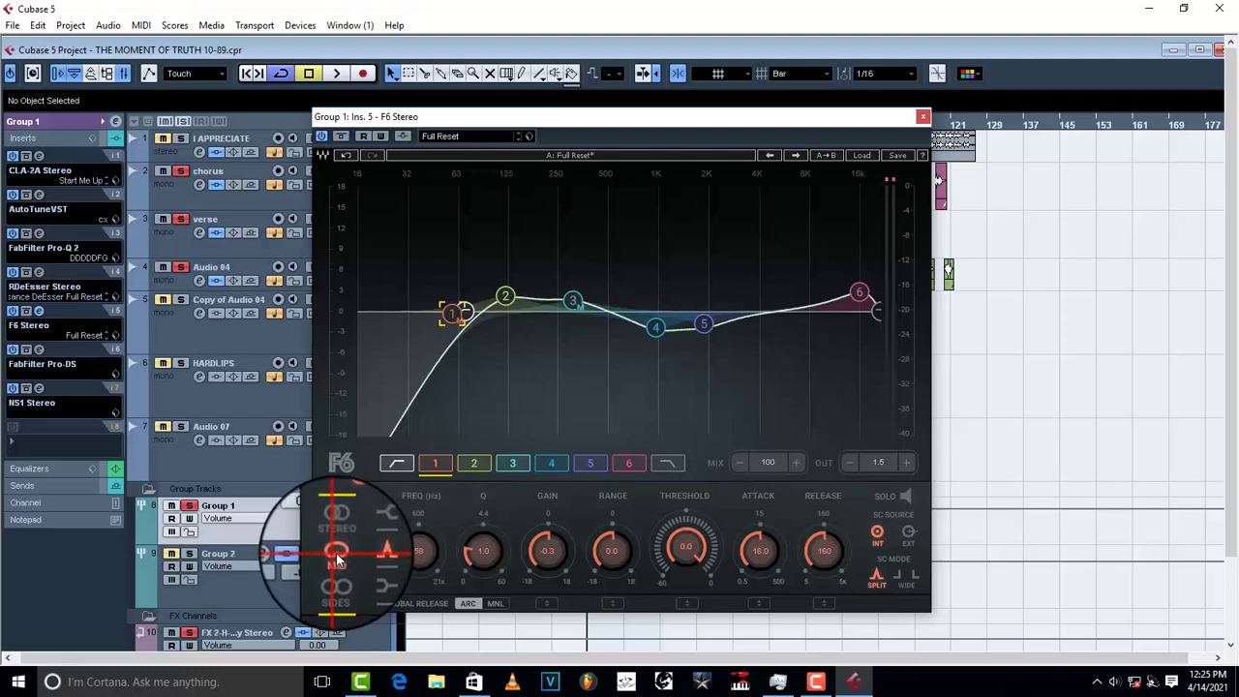
{"action": "left_click", "coordinate": [338, 560]}
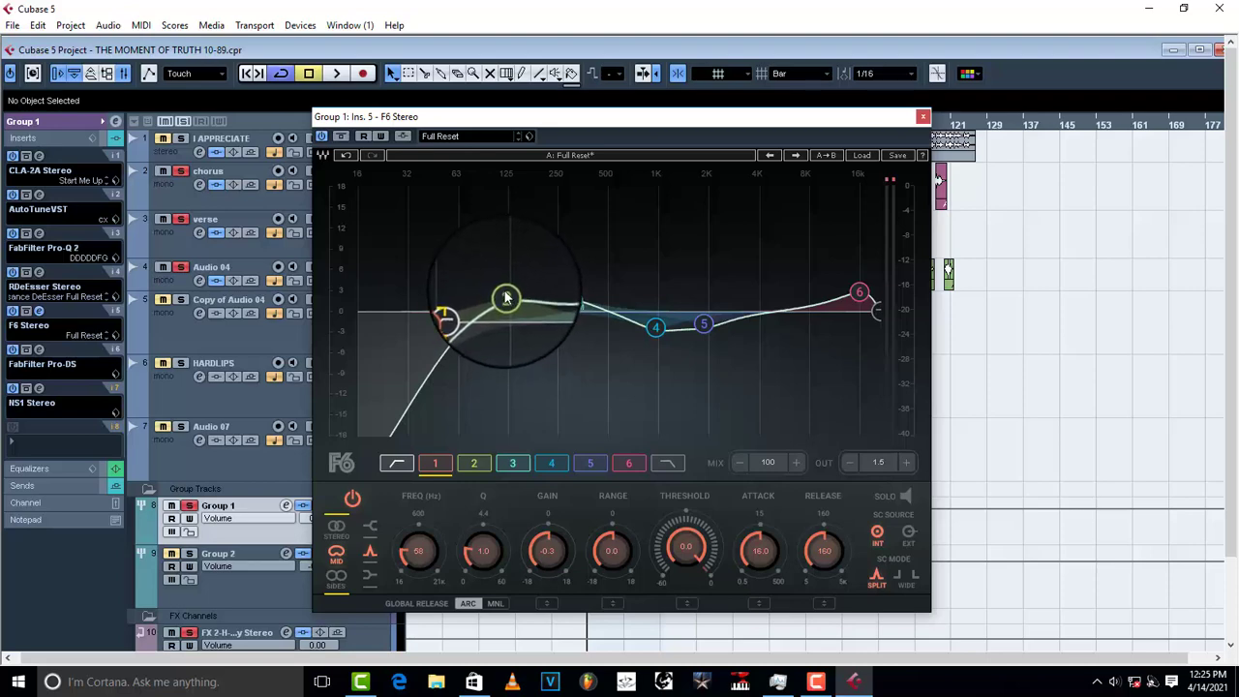
- Open the Pro-Q 2 on Group 1 beside the F6 equalizer and compare their curves across the low and low-mid bands
{"action": "left_click", "coordinate": [40, 235]}
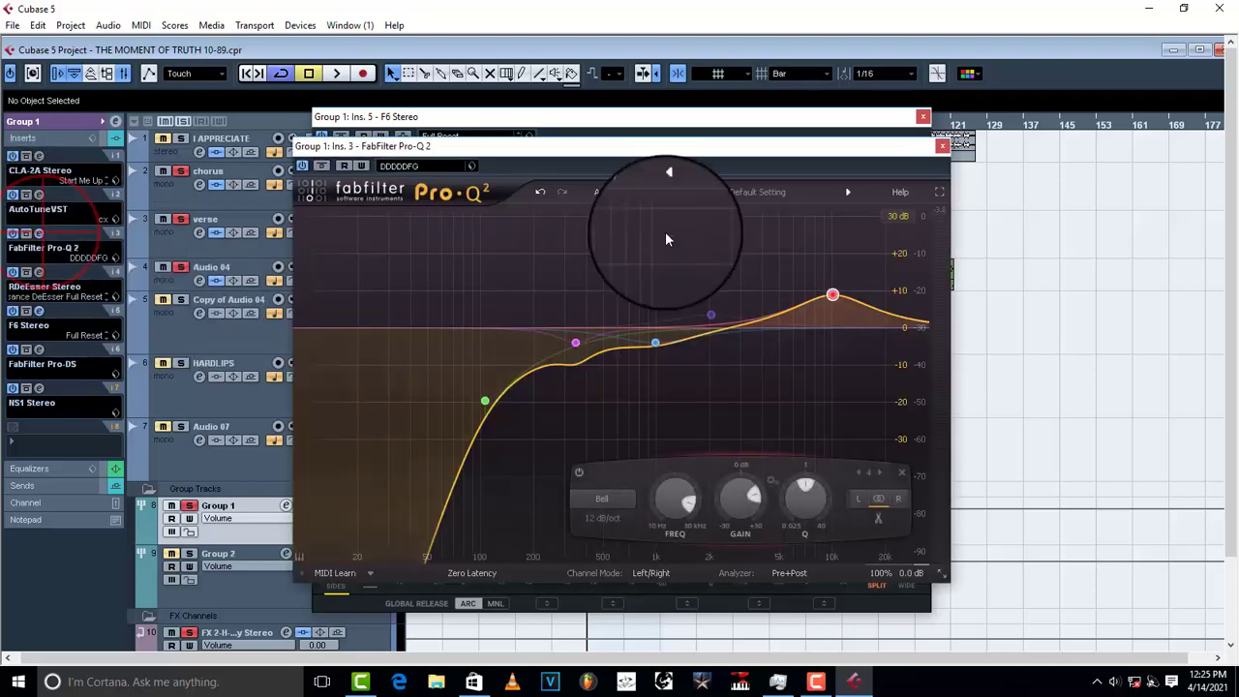
{"action": "left_click_drag", "start_coordinate": [617, 149], "coordinate": [936, 135]}
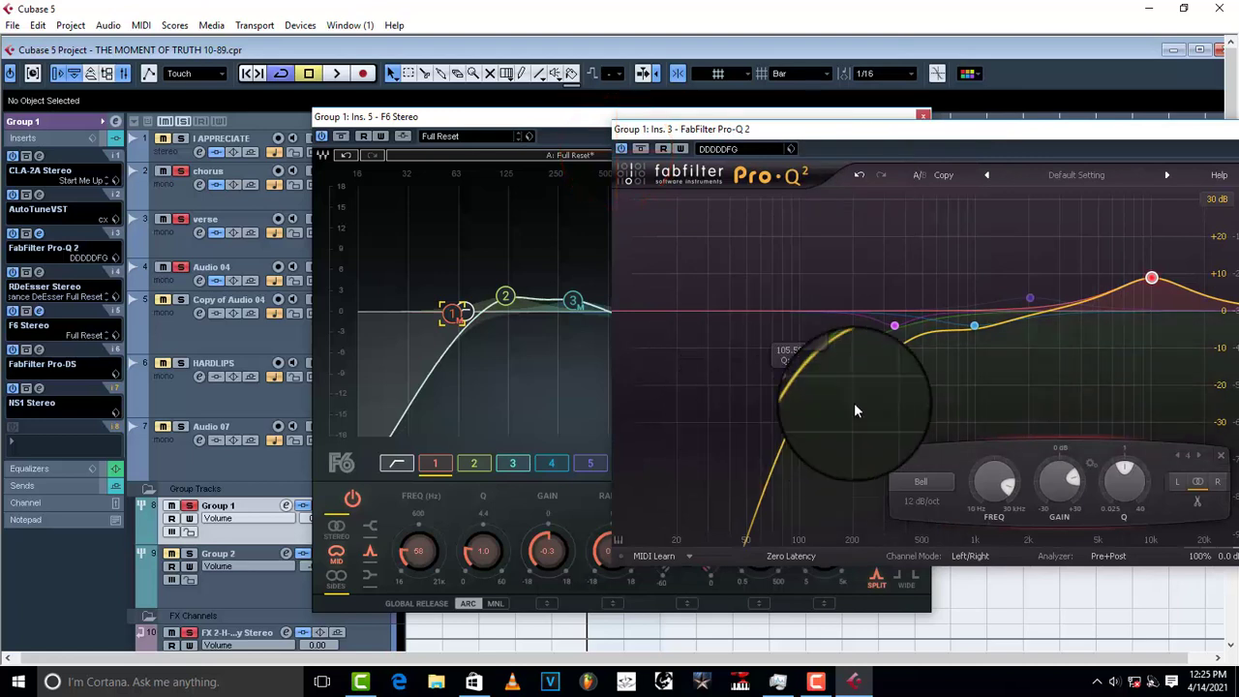
{"action": "mouse_move", "coordinate": [891, 332]}
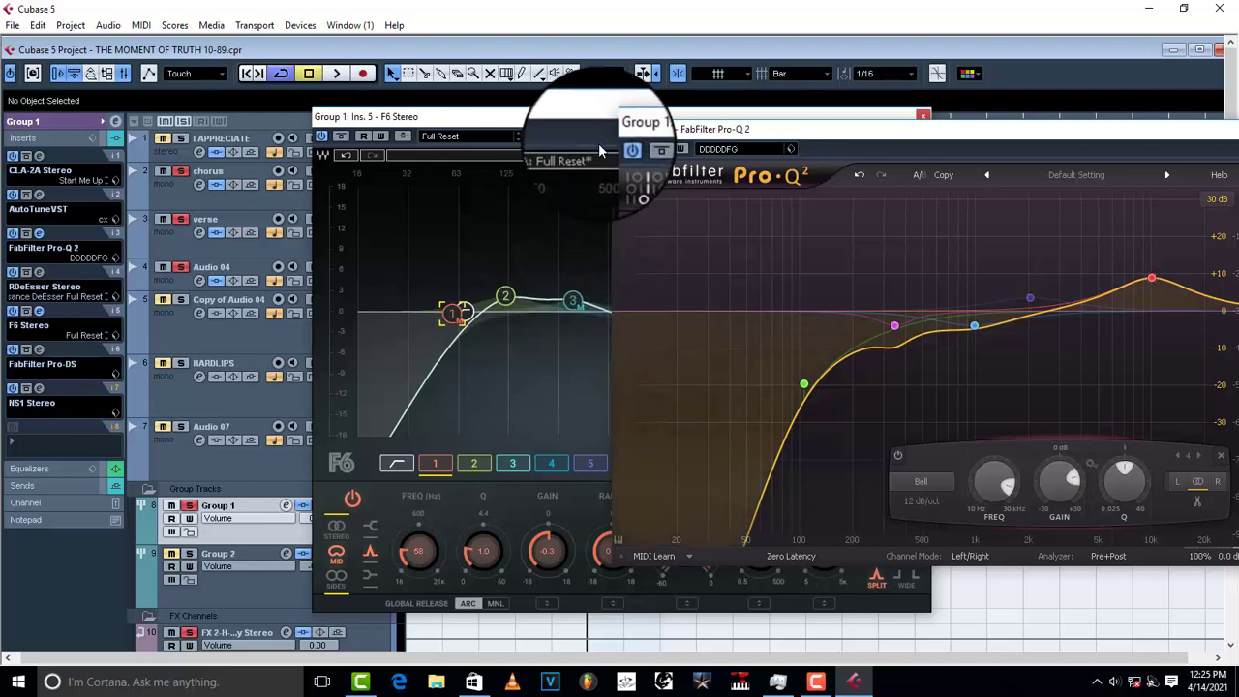
{"action": "left_click_drag", "start_coordinate": [599, 118], "coordinate": [554, 128]}
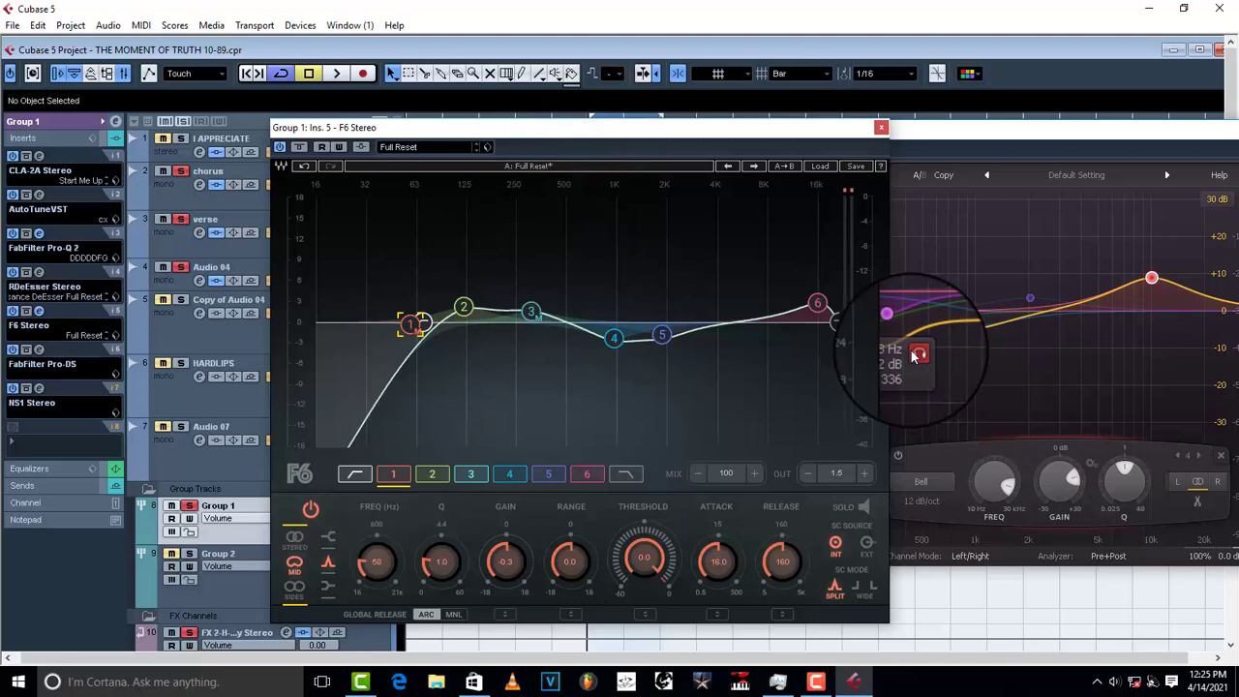
{"action": "left_click", "coordinate": [1126, 129]}
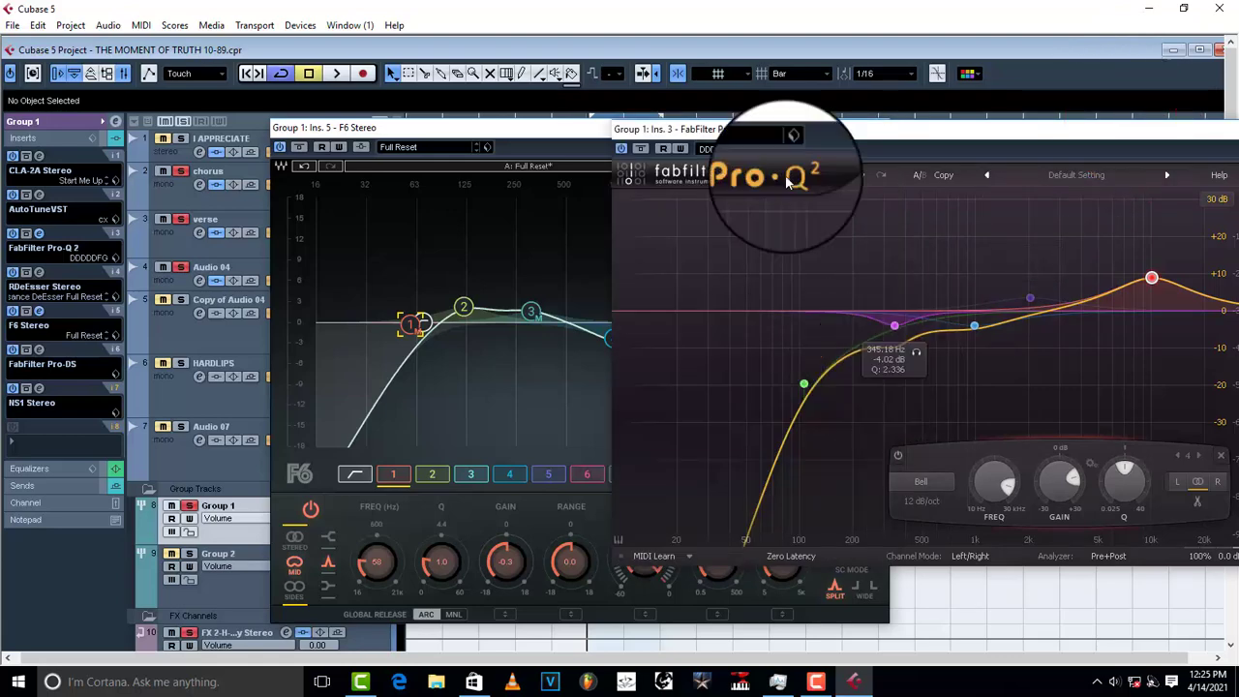
{"action": "left_click", "coordinate": [584, 128]}
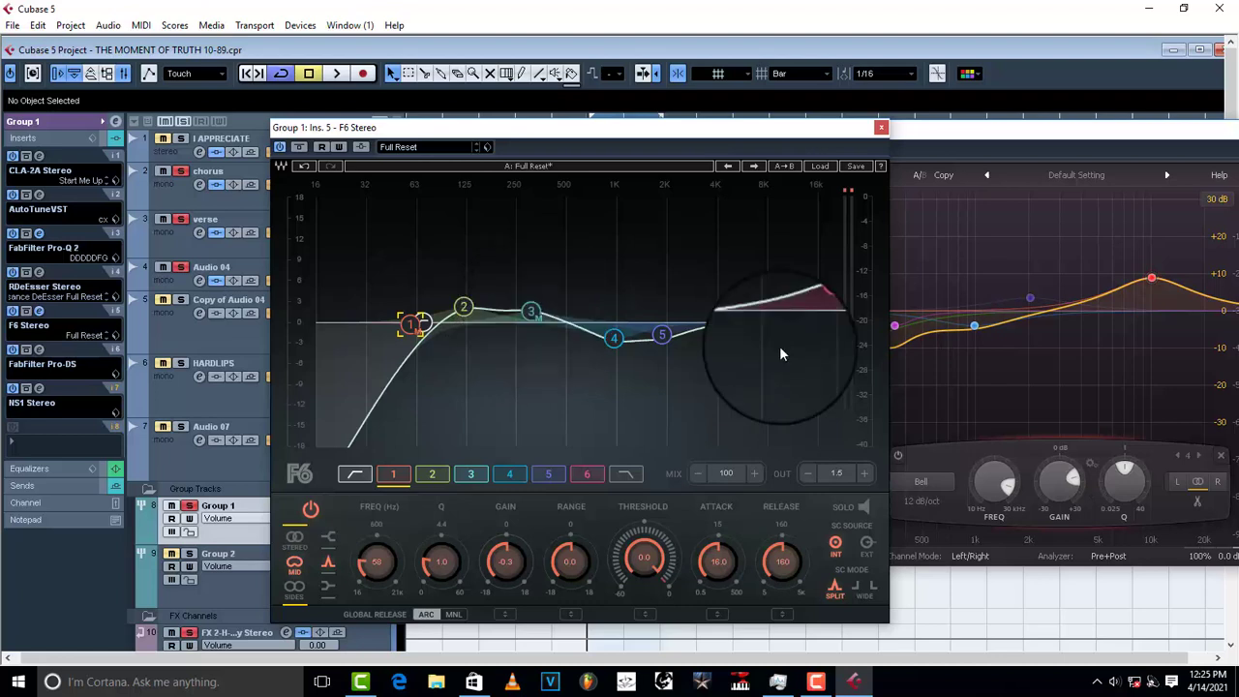
{"action": "left_click", "coordinate": [983, 155]}
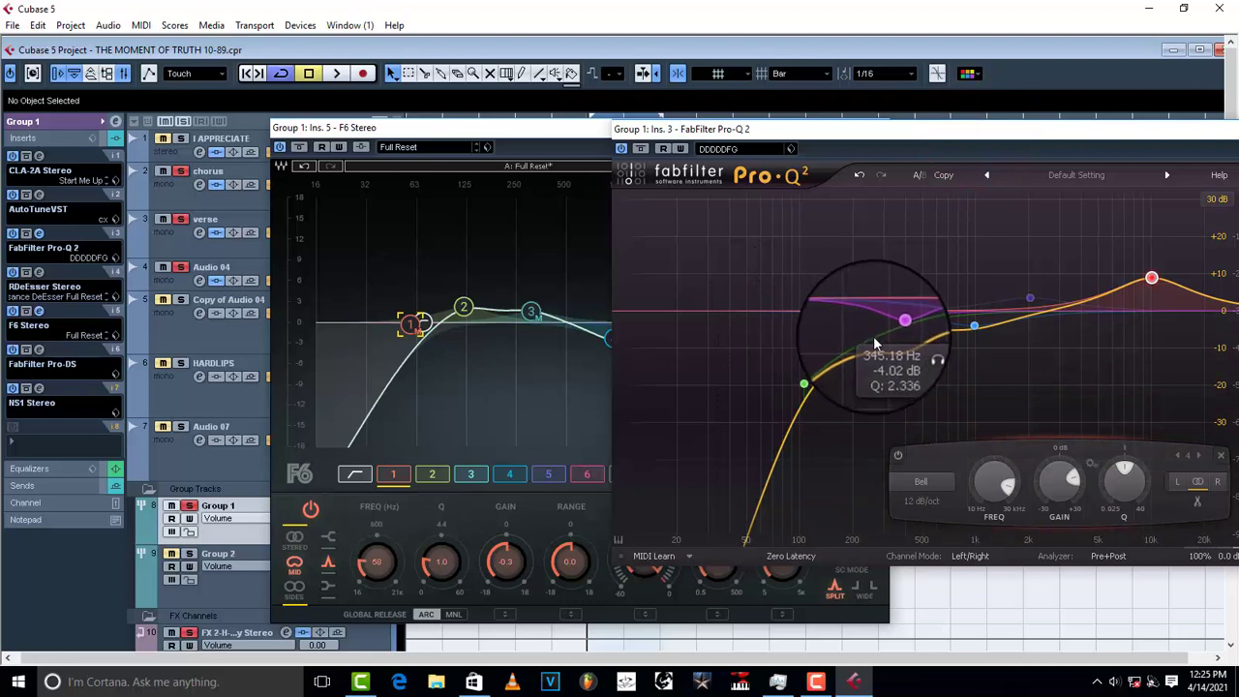
{"action": "left_click", "coordinate": [500, 127]}
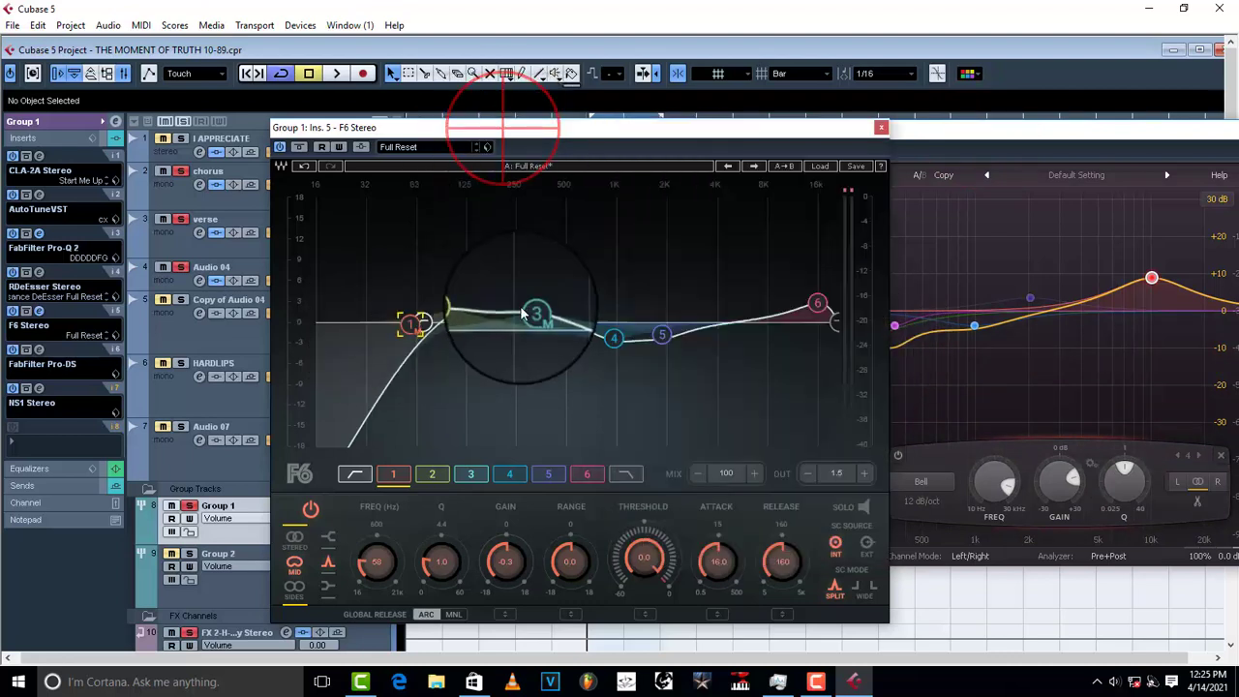
- Try stereo mode on F6 band 3, set it back to mid, and select band 4
{"action": "left_click", "coordinate": [532, 313]}
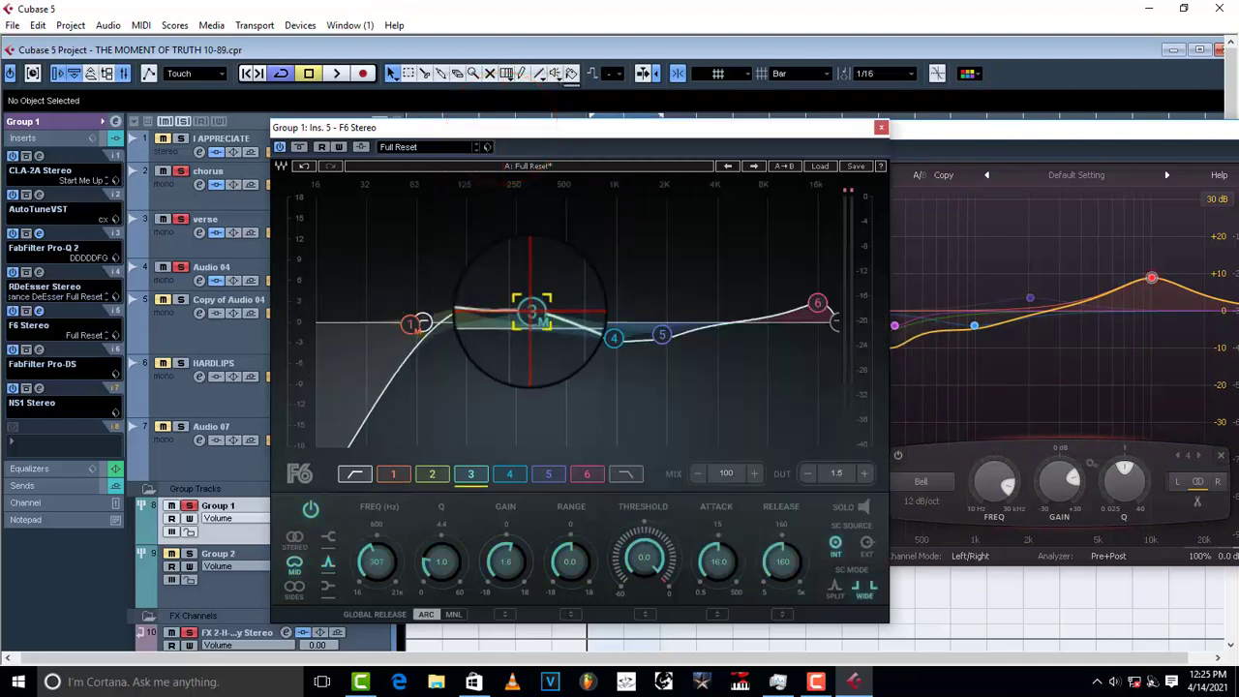
{"action": "left_click", "coordinate": [296, 538]}
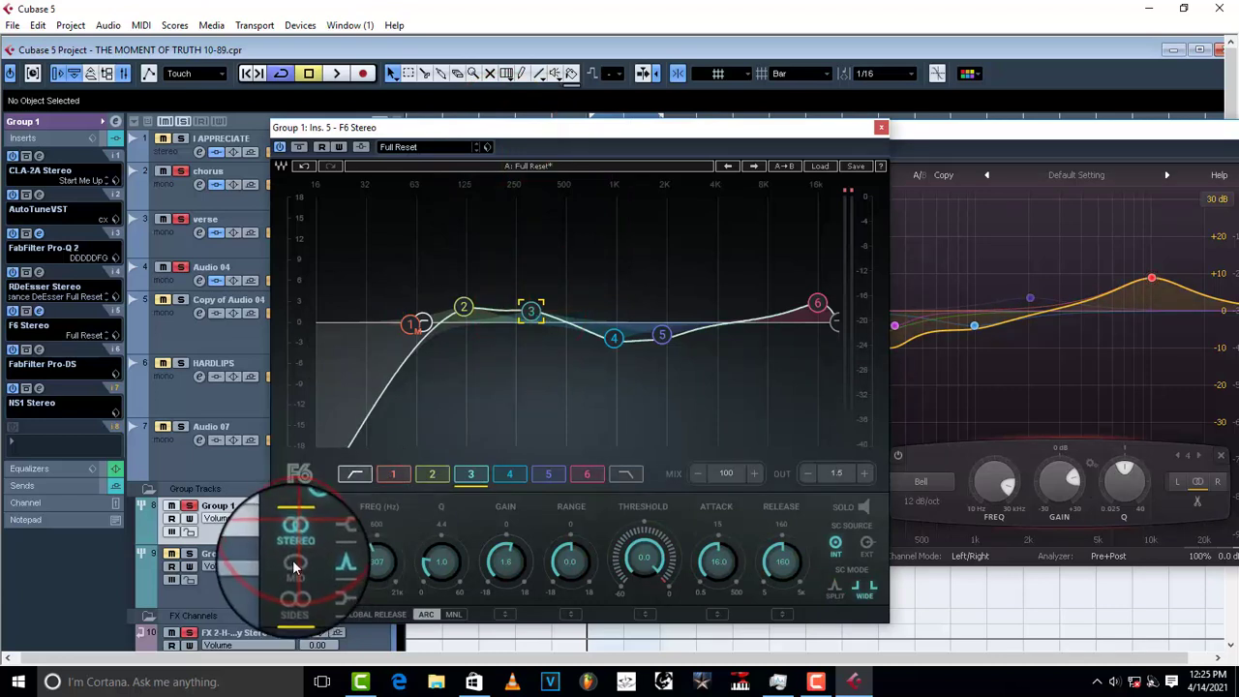
{"action": "left_click", "coordinate": [296, 566]}
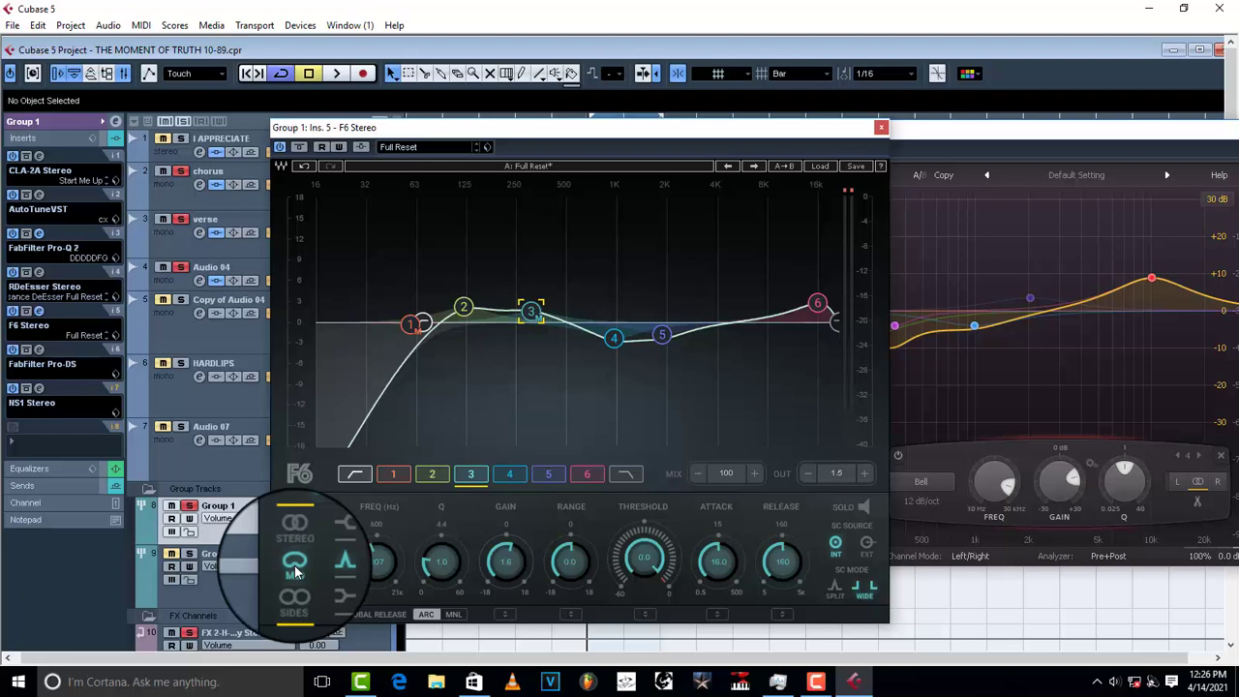
{"action": "left_click", "coordinate": [614, 337]}
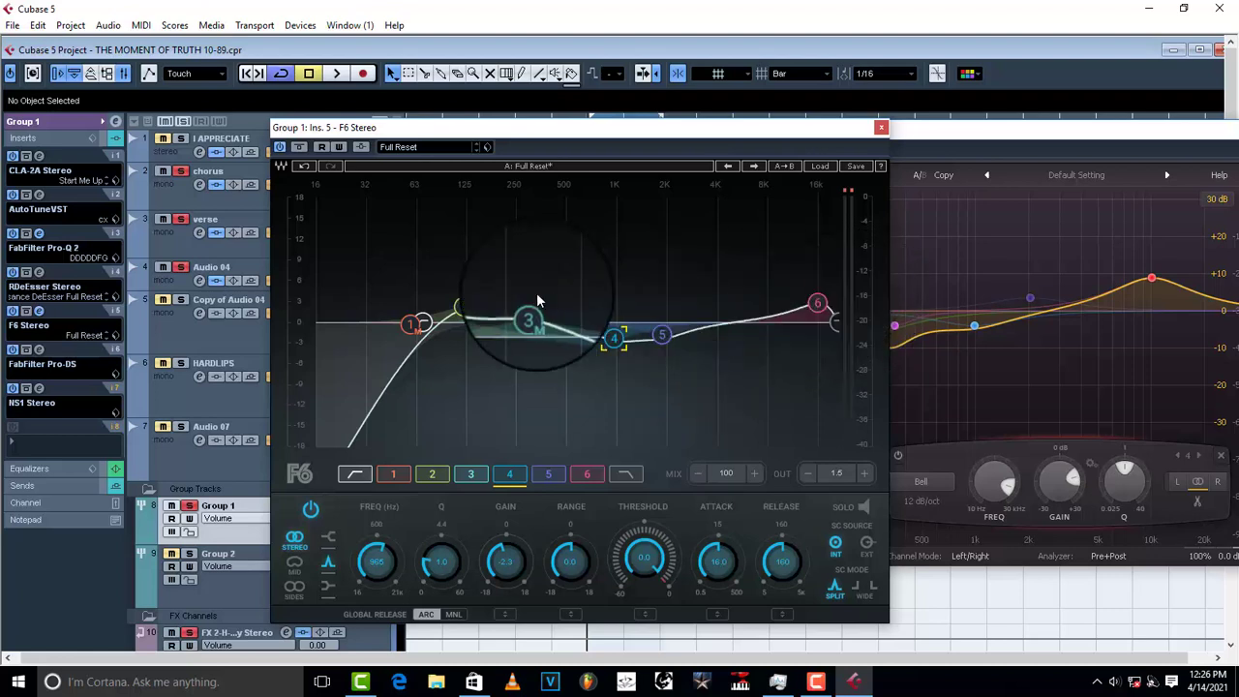
- Play the vocal with the F6 bypassed and active to compare the sound, keeping the Pro-Q 2 window alongside
{"action": "left_click", "coordinate": [279, 146]}
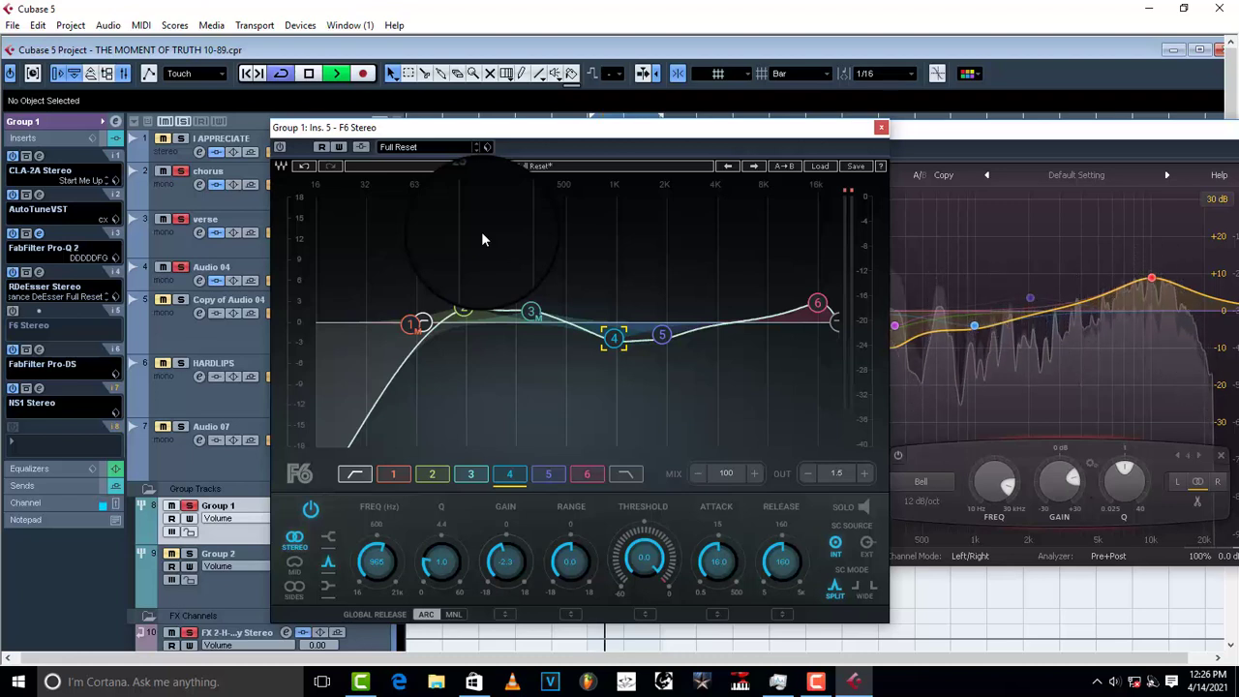
{"action": "key", "text": "space"}
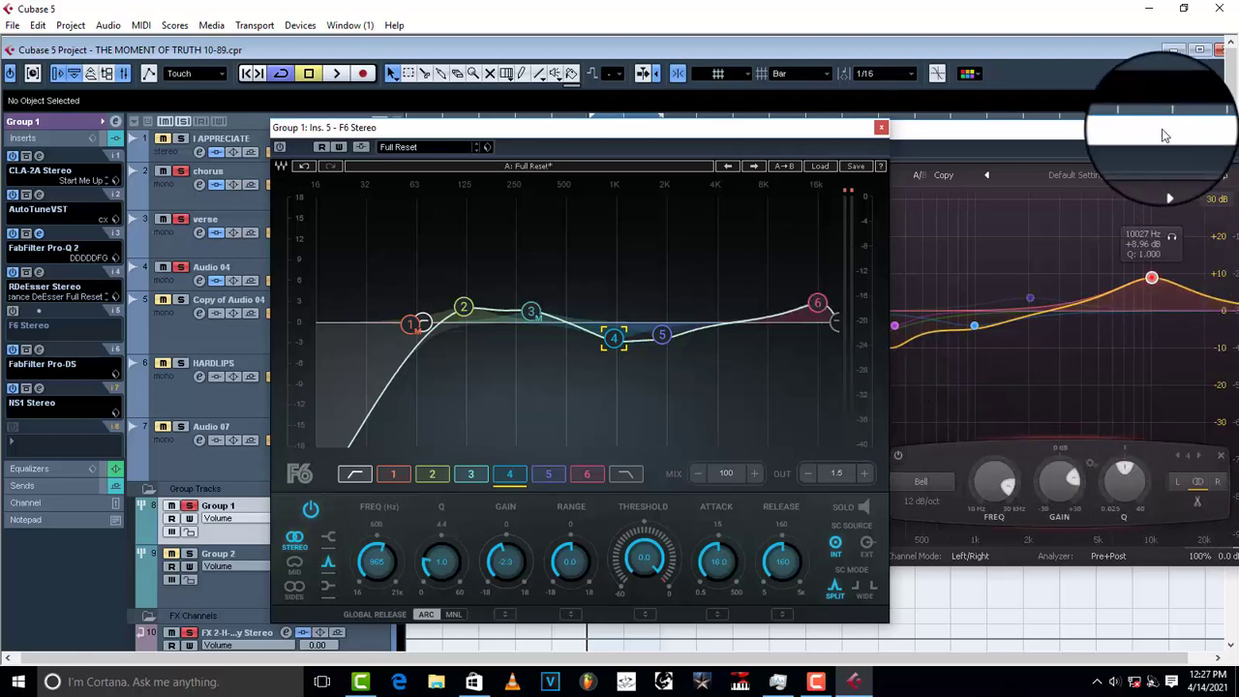
{"action": "left_click_drag", "start_coordinate": [1162, 130], "coordinate": [1237, 125]}
{"action": "left_click_drag", "start_coordinate": [655, 133], "coordinate": [548, 136]}
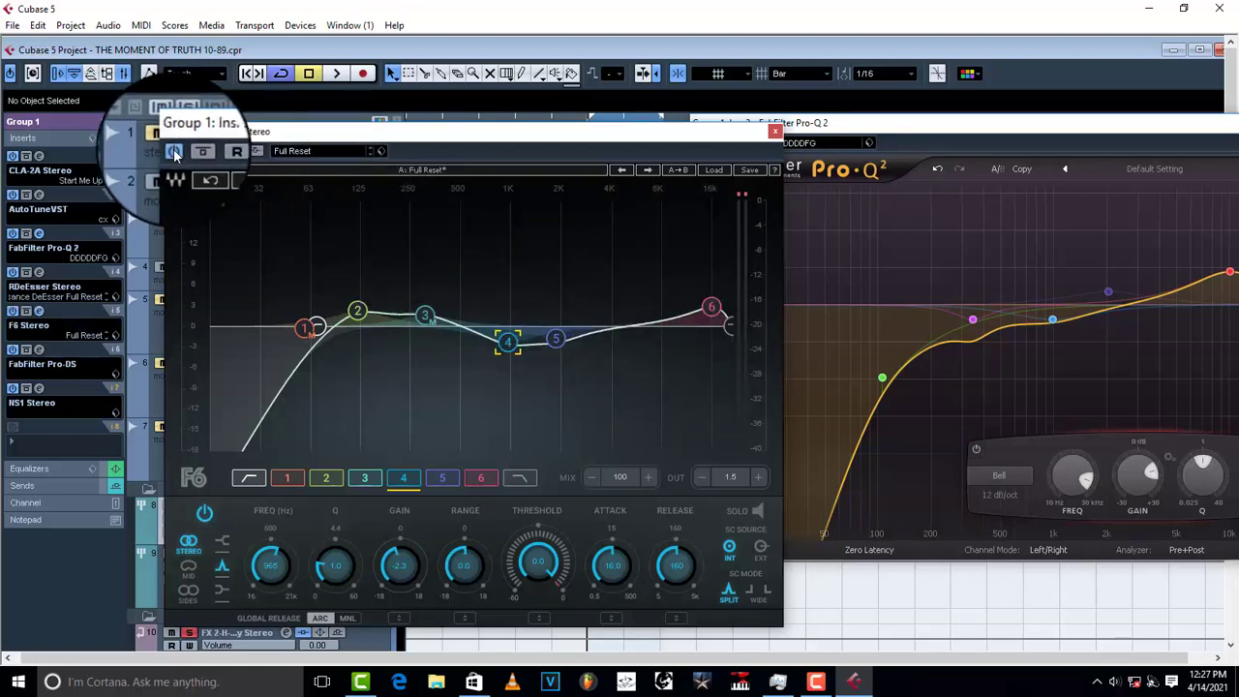
{"action": "key", "text": "space"}
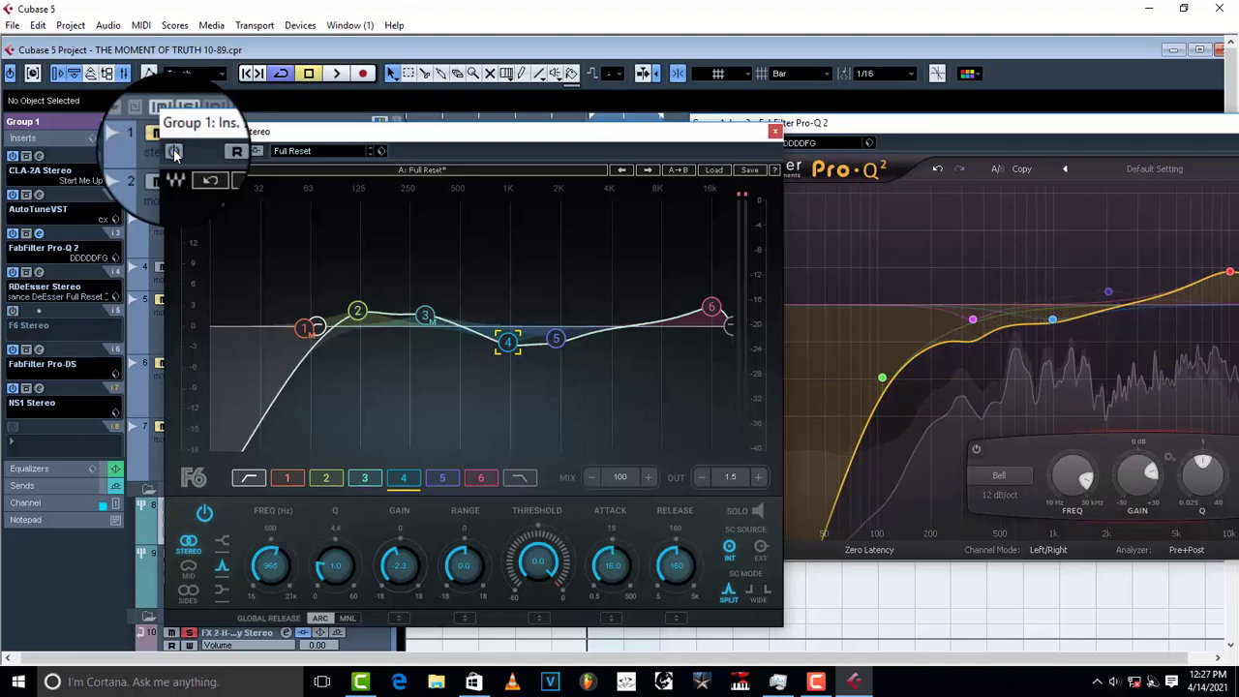
{"action": "left_click", "coordinate": [174, 153]}
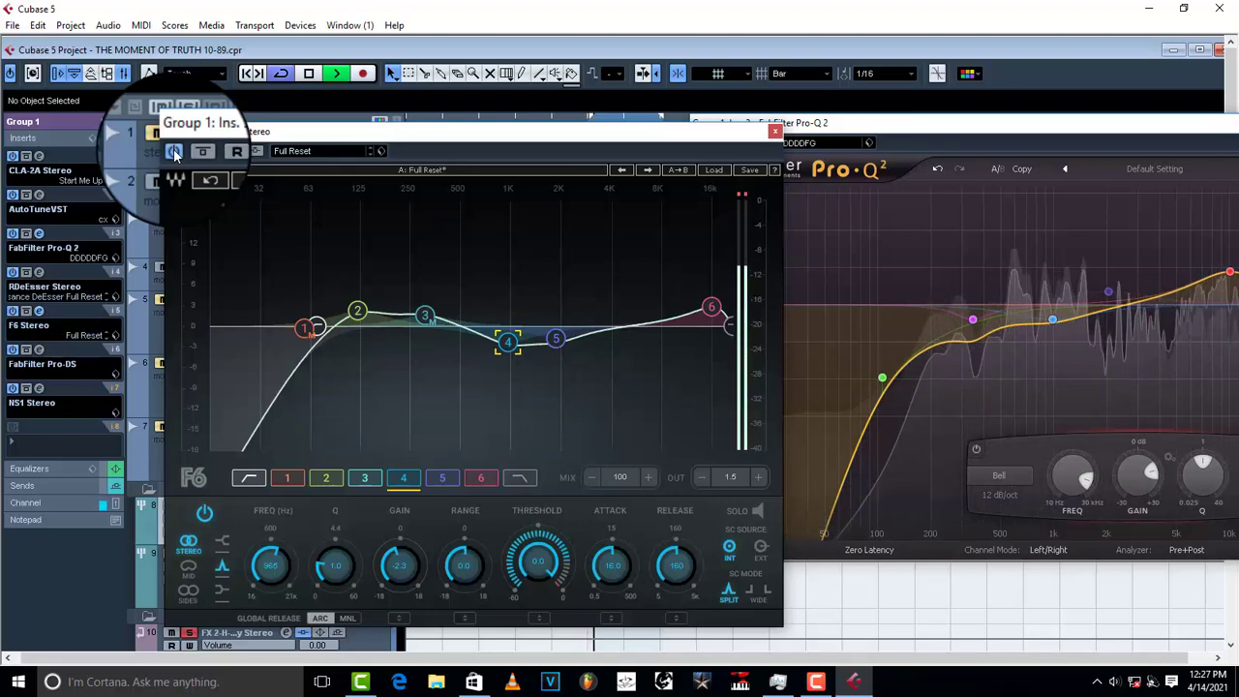
{"action": "key", "text": "space"}
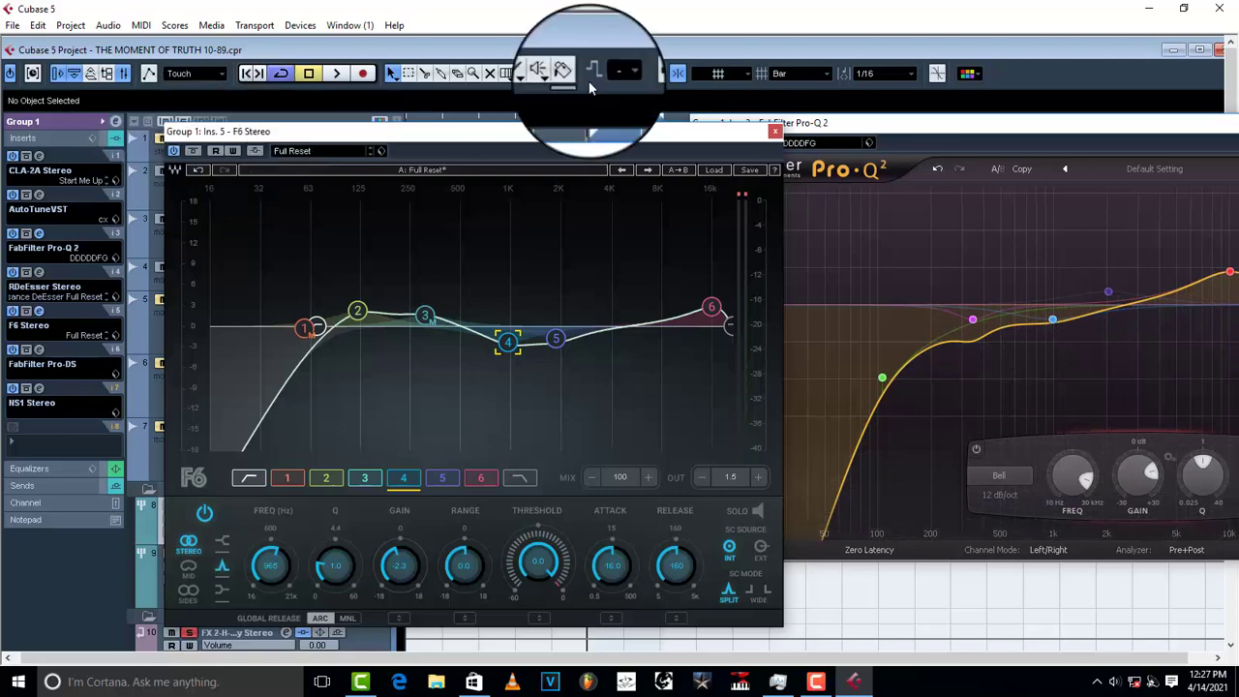
- Close the F6 equalizer, bring the Pro-Q 2 curve into full view to examine it, and close it too
{"action": "left_click", "coordinate": [774, 130]}
{"action": "left_click_drag", "start_coordinate": [867, 123], "coordinate": [719, 124]}
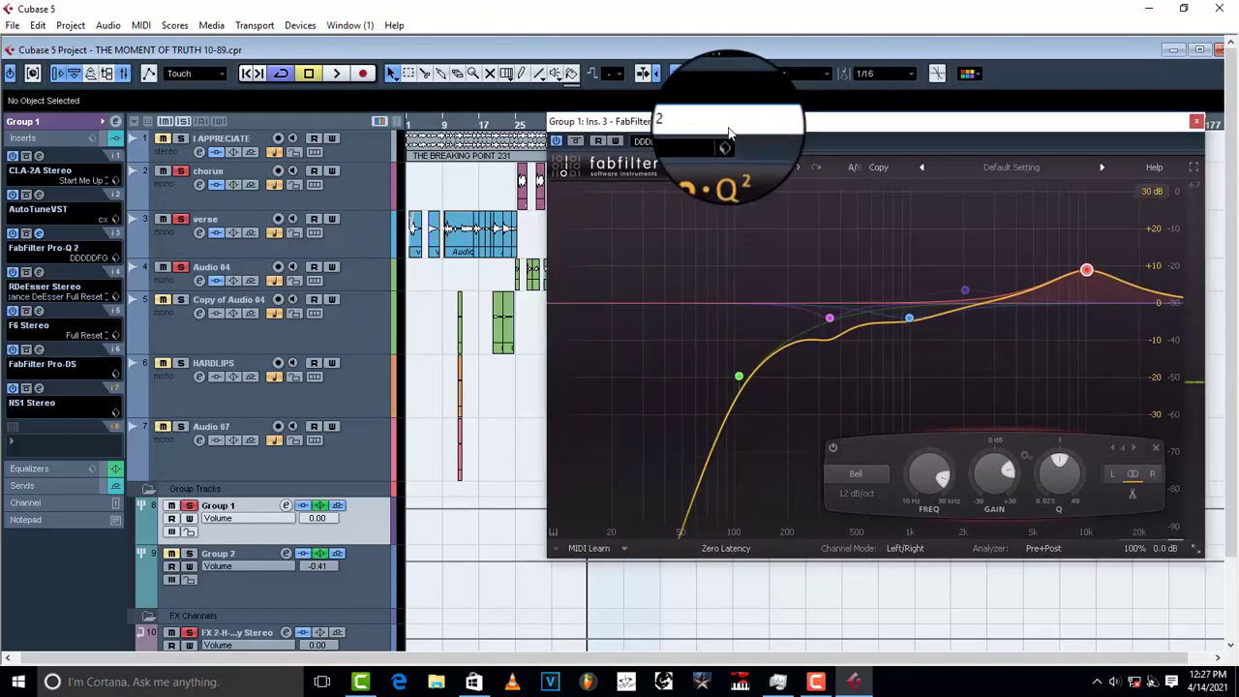
{"action": "left_click", "coordinate": [1185, 123]}
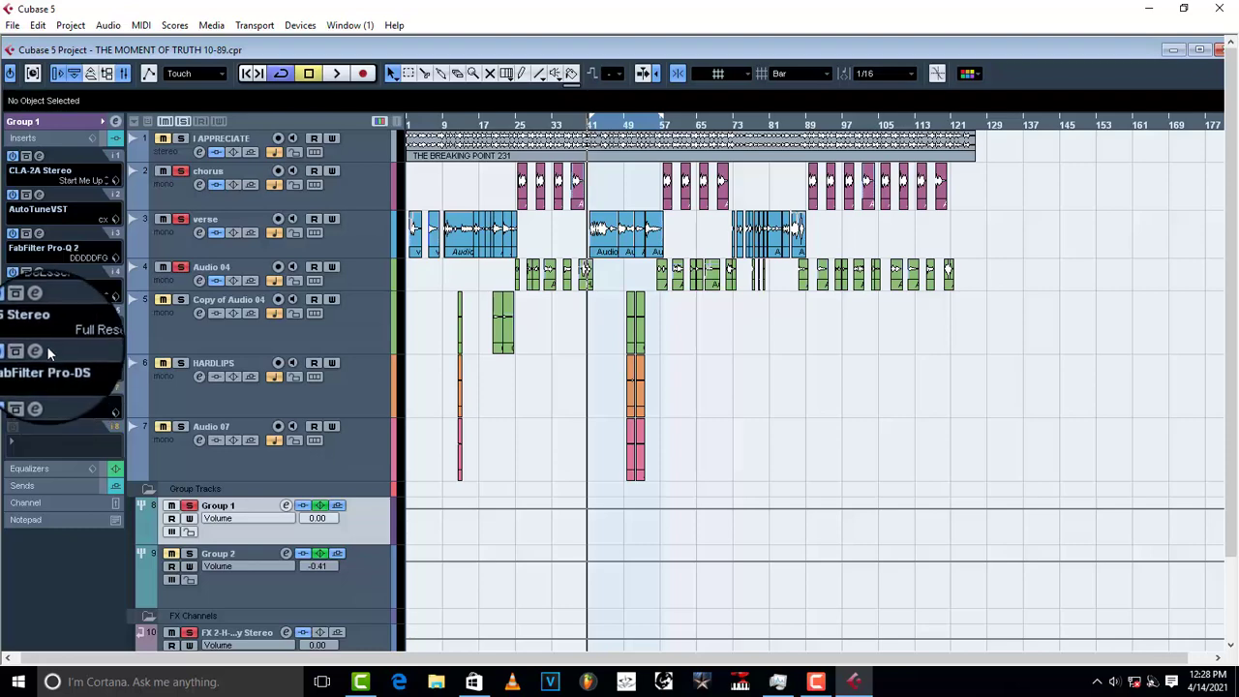
- Open the FabFilter Pro-DS on Group 1, play the vocal to examine its gain reduction meter, and close the plug-in
{"action": "left_click", "coordinate": [43, 349]}
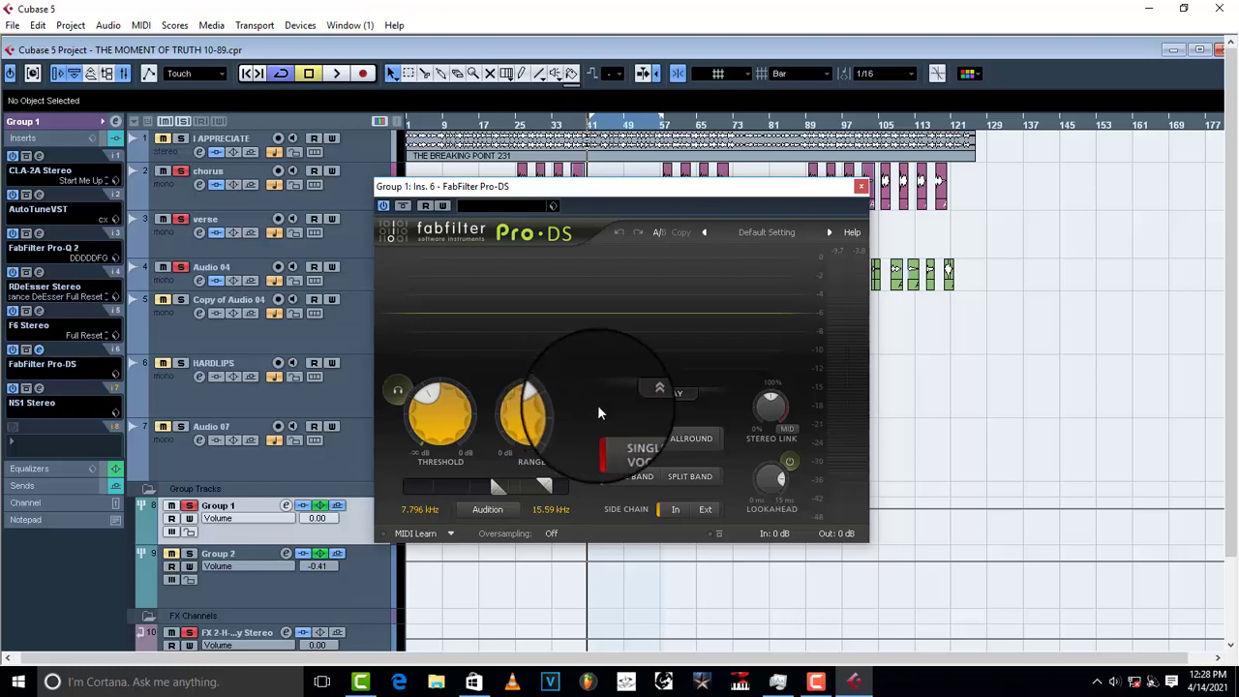
{"action": "key", "text": "space"}
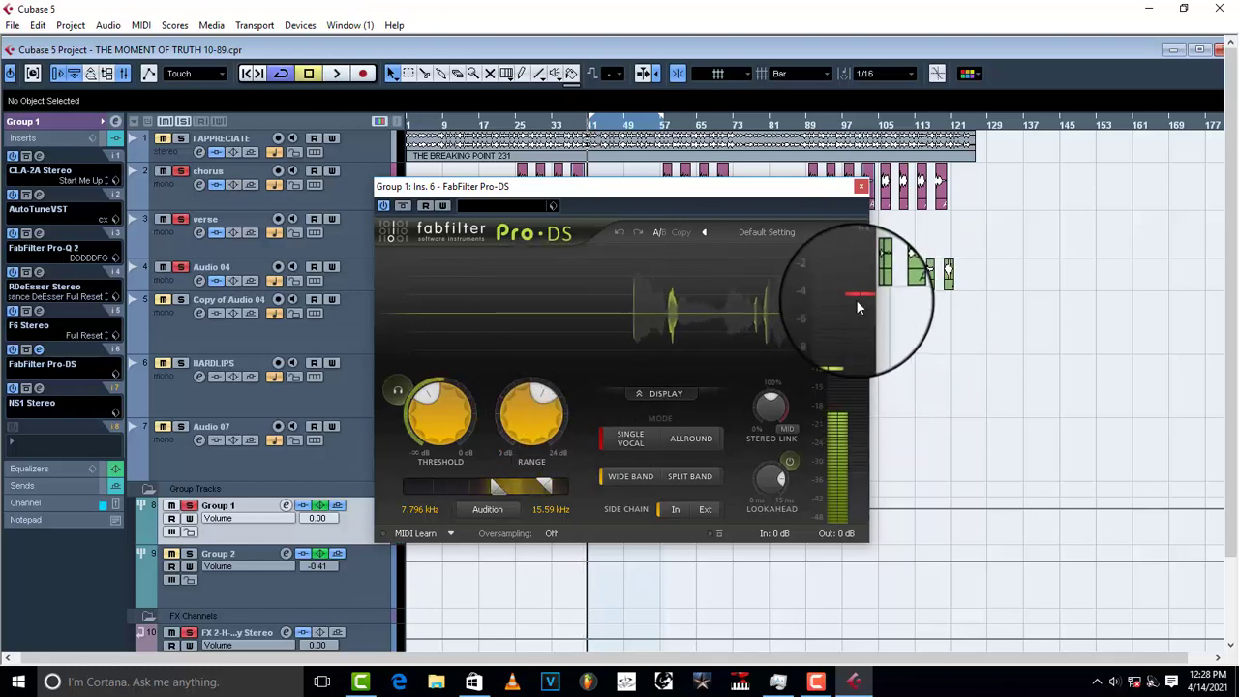
{"action": "mouse_move", "coordinate": [857, 280]}
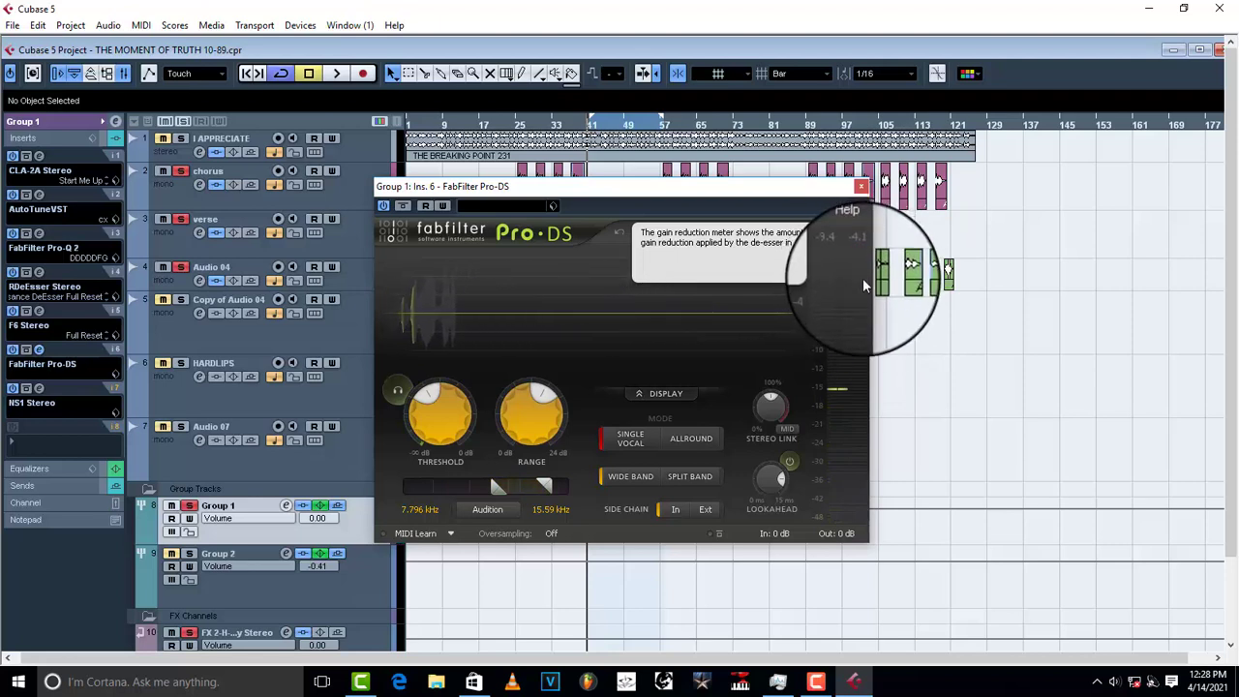
{"action": "key", "text": "space"}
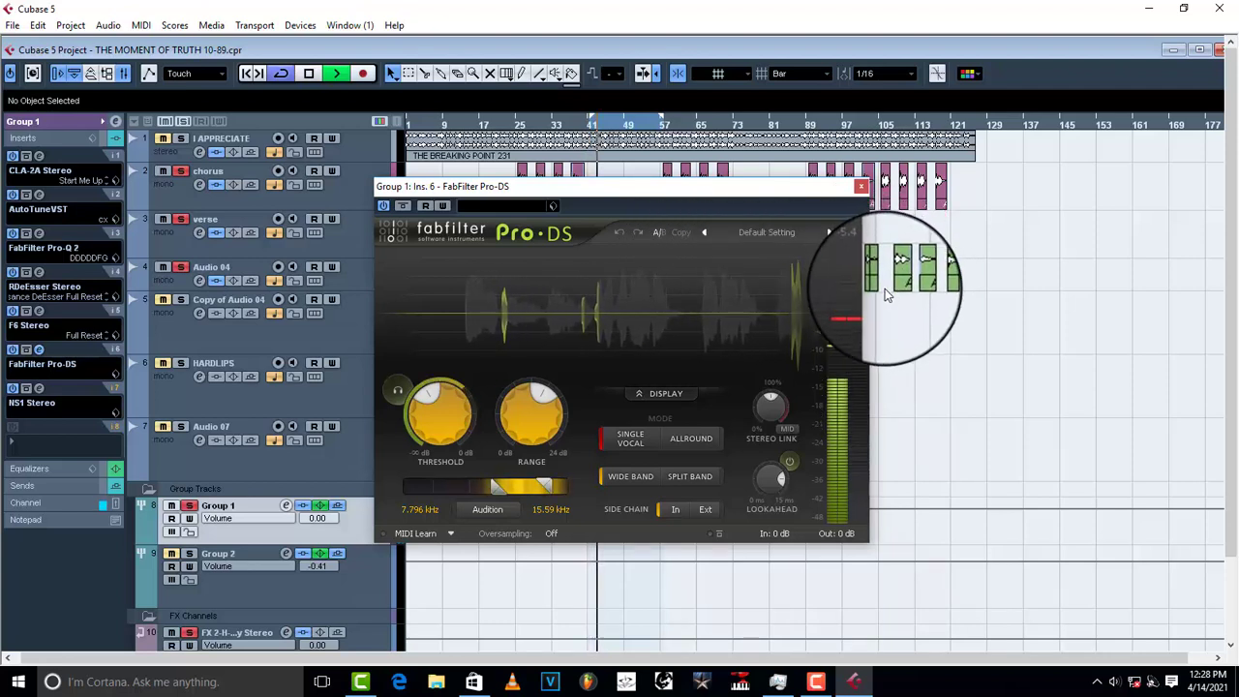
{"action": "key", "text": "space"}
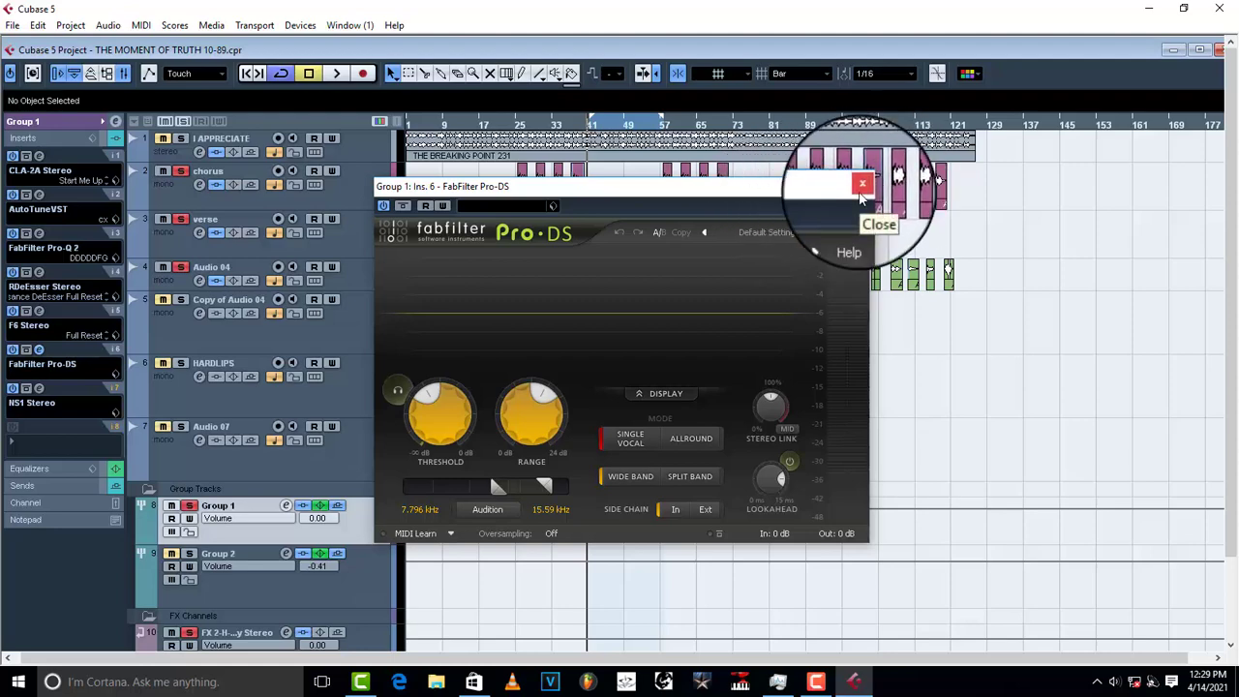
{"action": "left_click", "coordinate": [862, 192]}
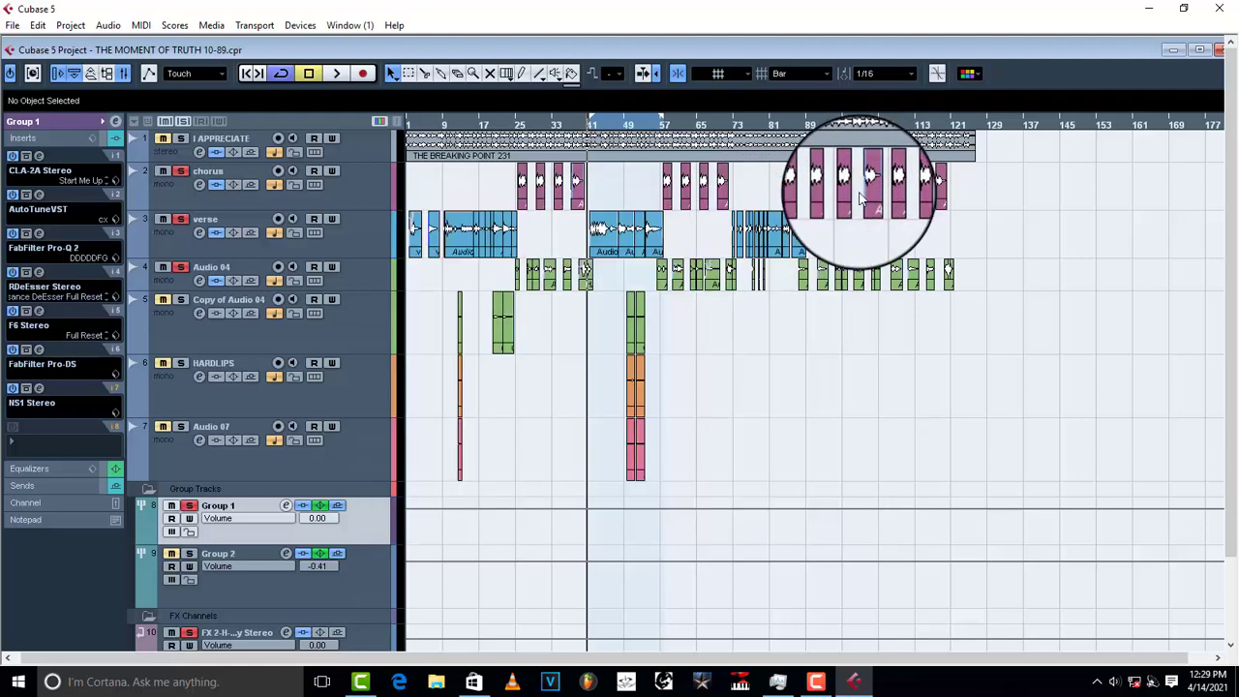
- Open the NS1 noise suppressor on Group 1, compare vocal playback with it bypassed and active, and close it
{"action": "left_click", "coordinate": [45, 388]}
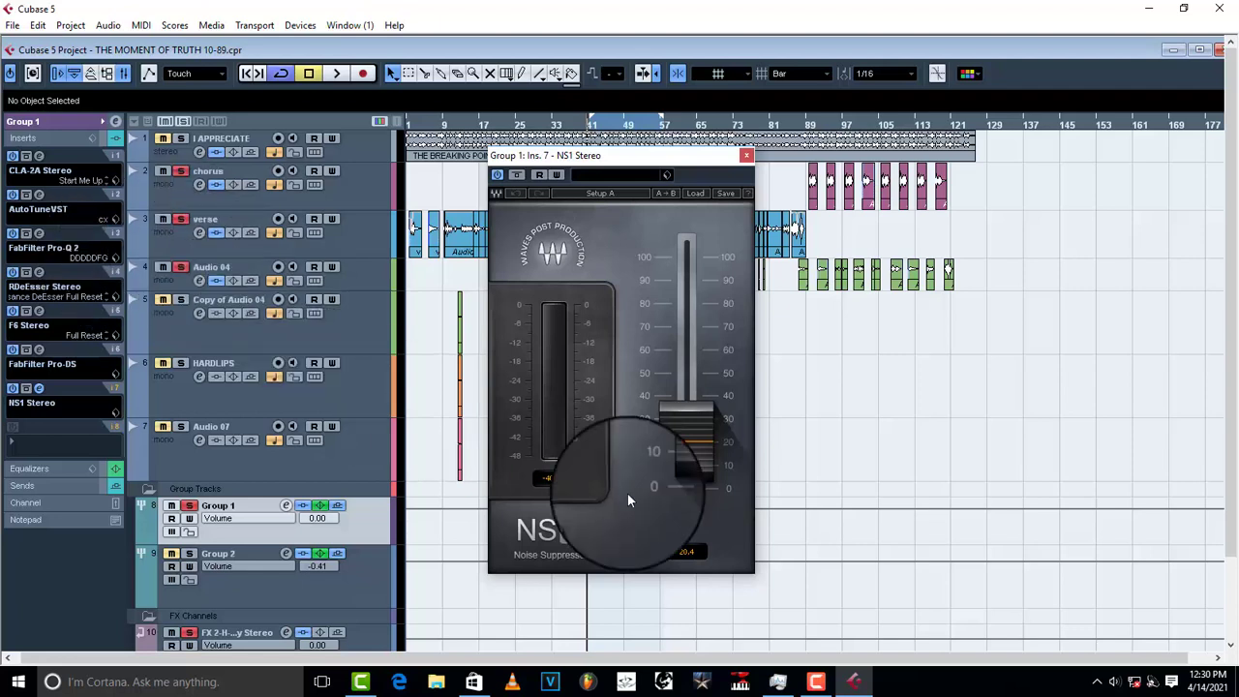
{"action": "left_click", "coordinate": [498, 175]}
{"action": "key", "text": "space"}
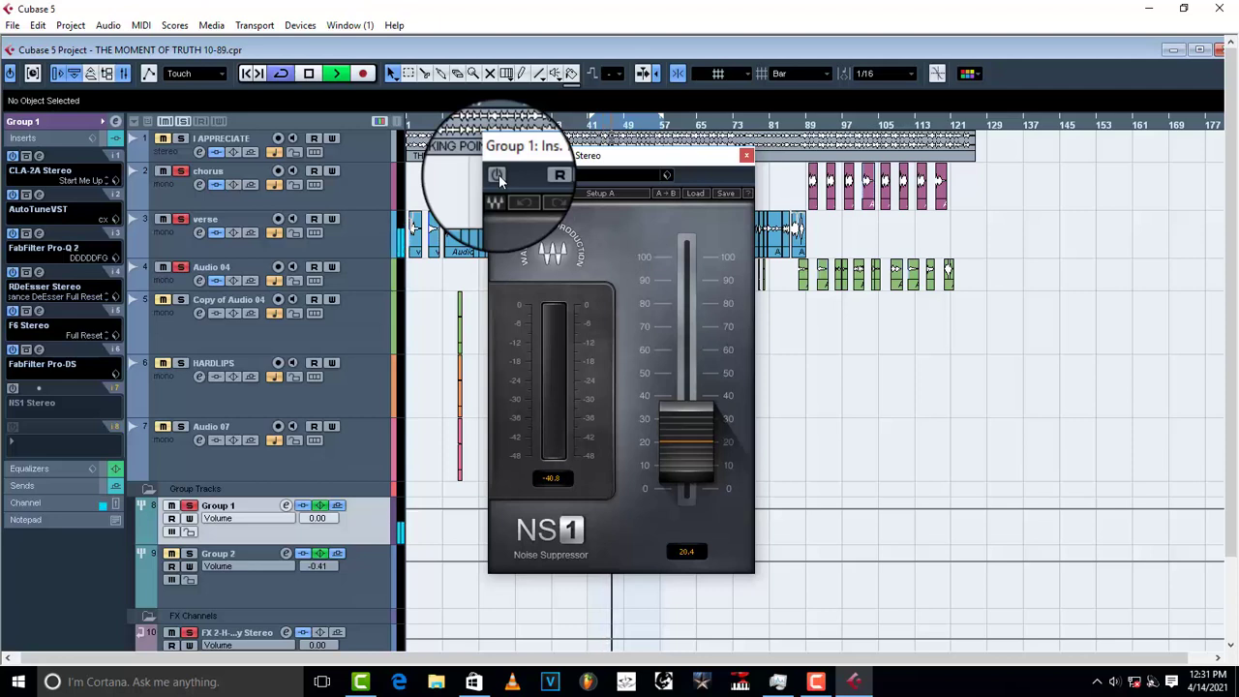
{"action": "key", "text": "space"}
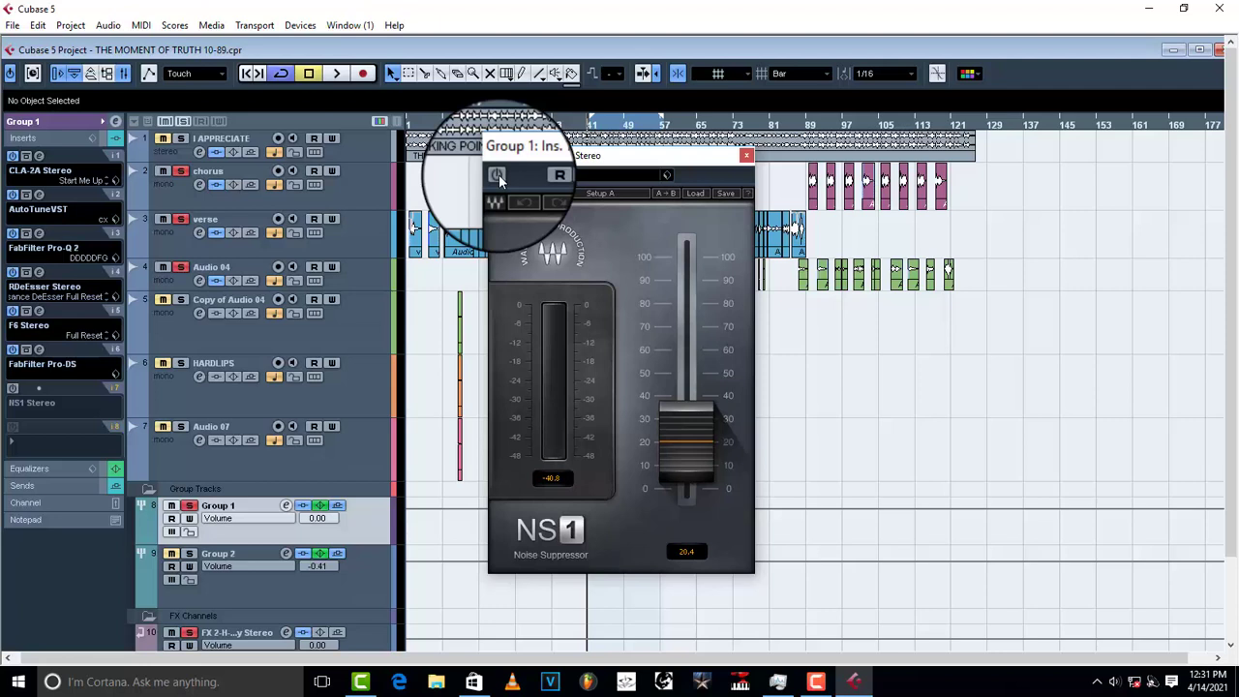
{"action": "left_click", "coordinate": [498, 175]}
{"action": "key", "text": "space"}
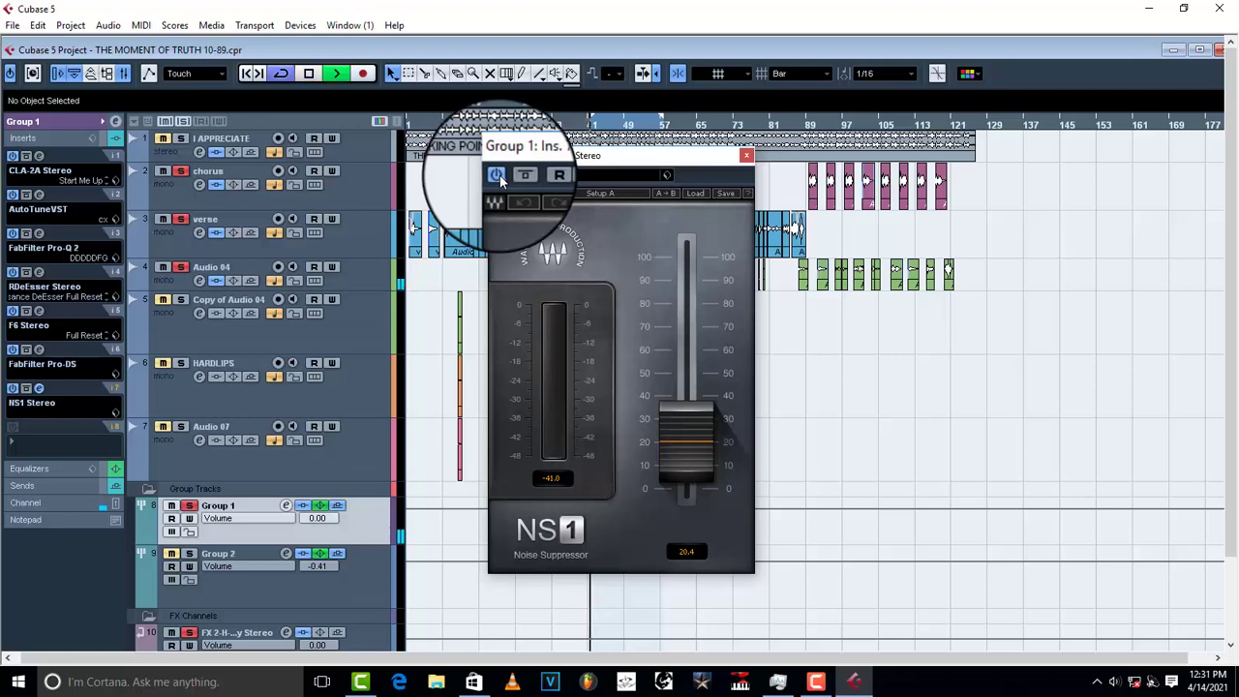
{"action": "key", "text": "space"}
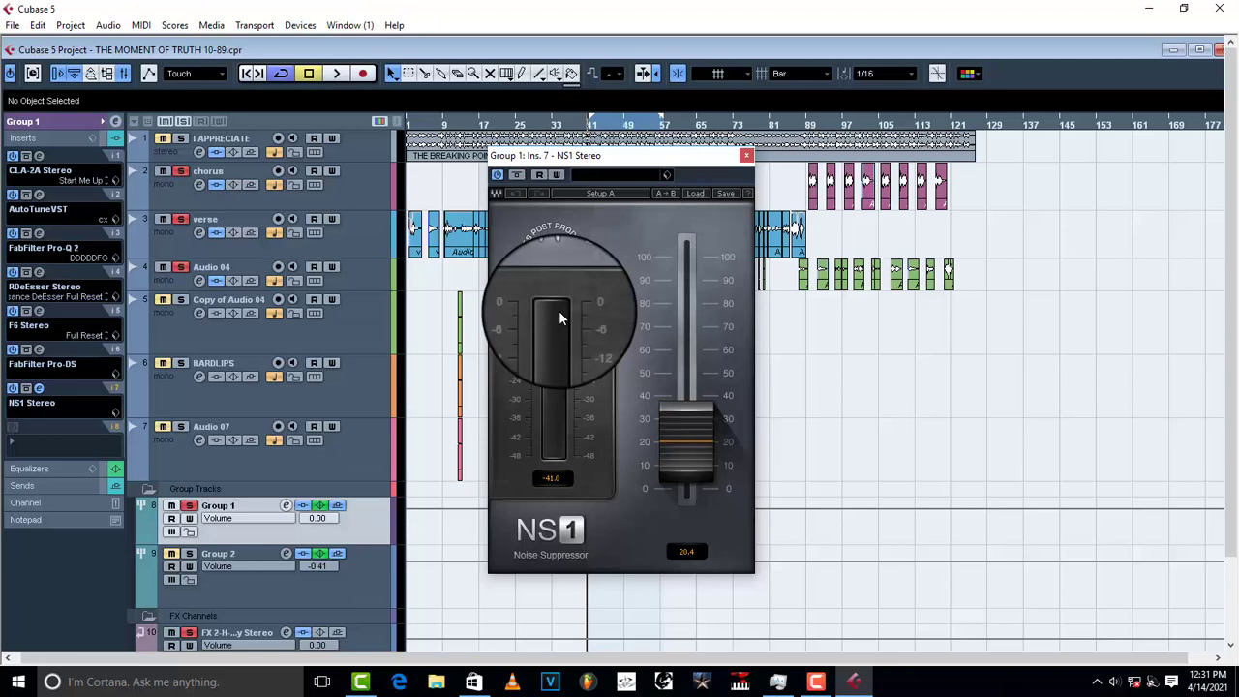
{"action": "key", "text": "space"}
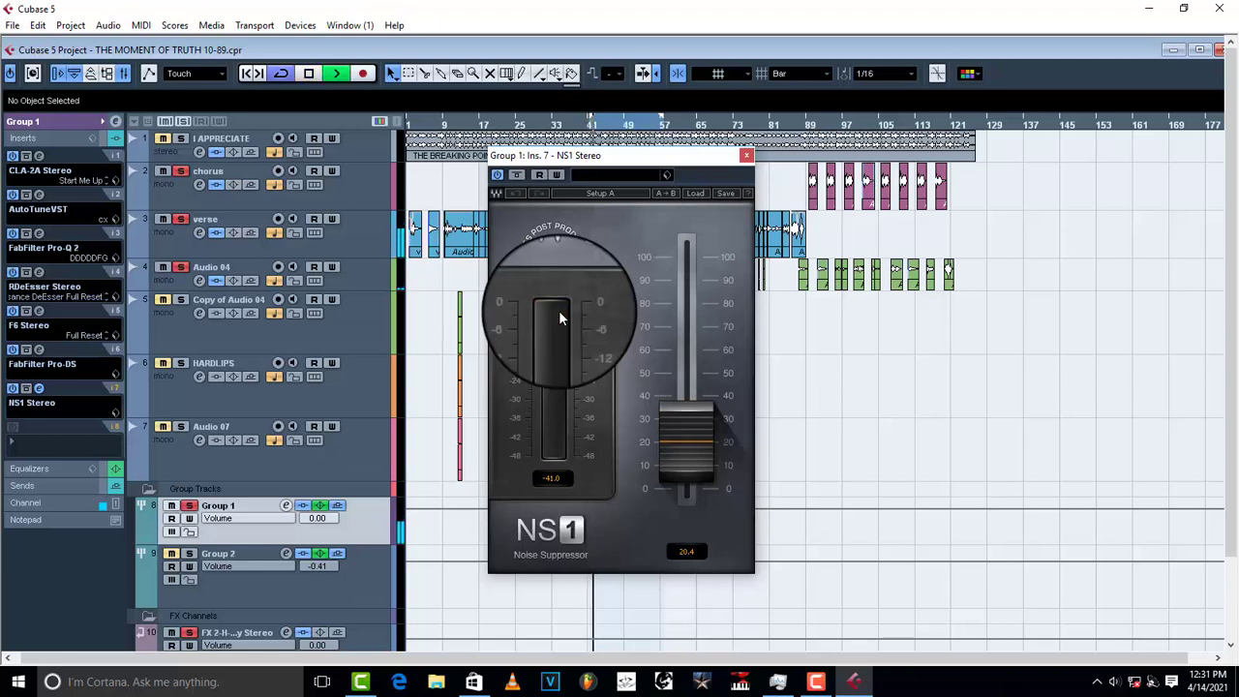
{"action": "key", "text": "space"}
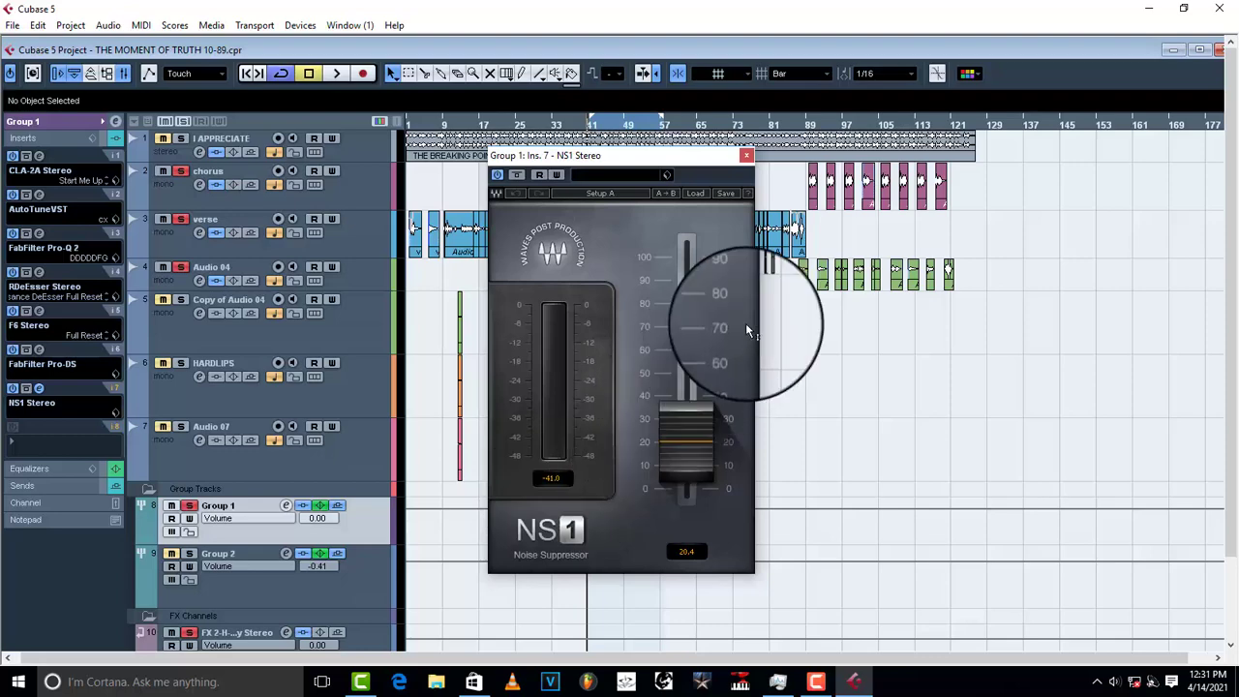
{"action": "left_click", "coordinate": [745, 154]}
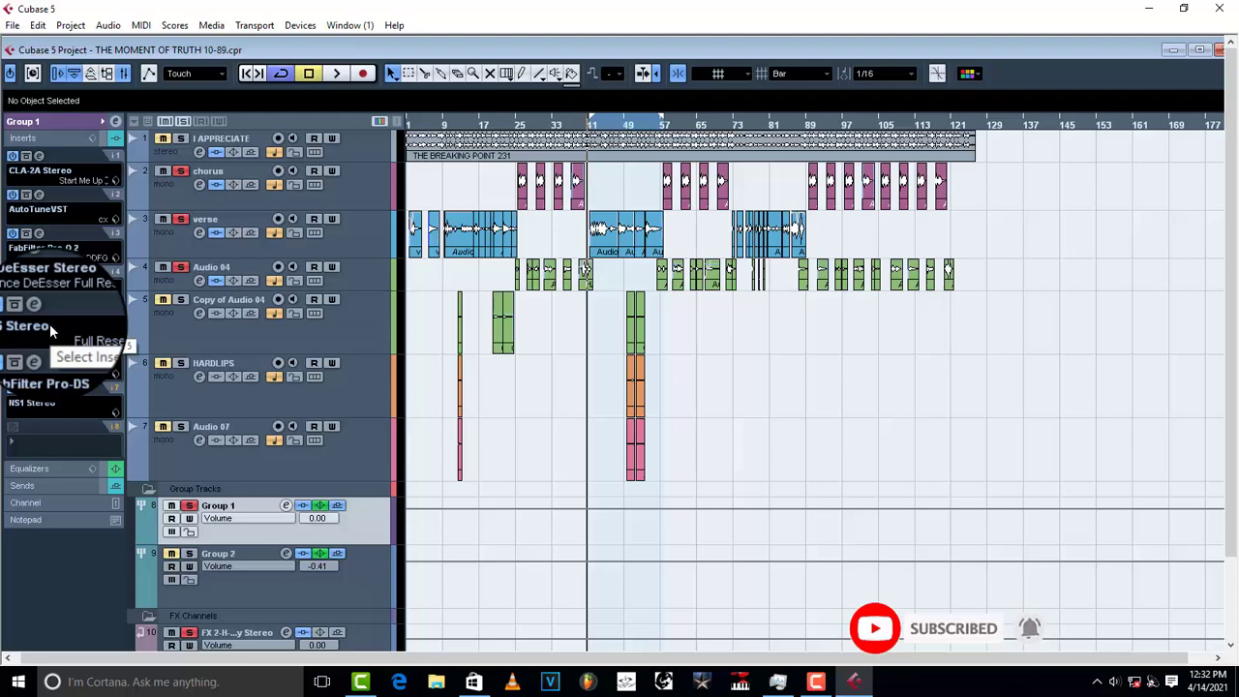
- Reopen the F6 equalizer on Group 1 to review its curve and close it
{"action": "left_click", "coordinate": [44, 313]}
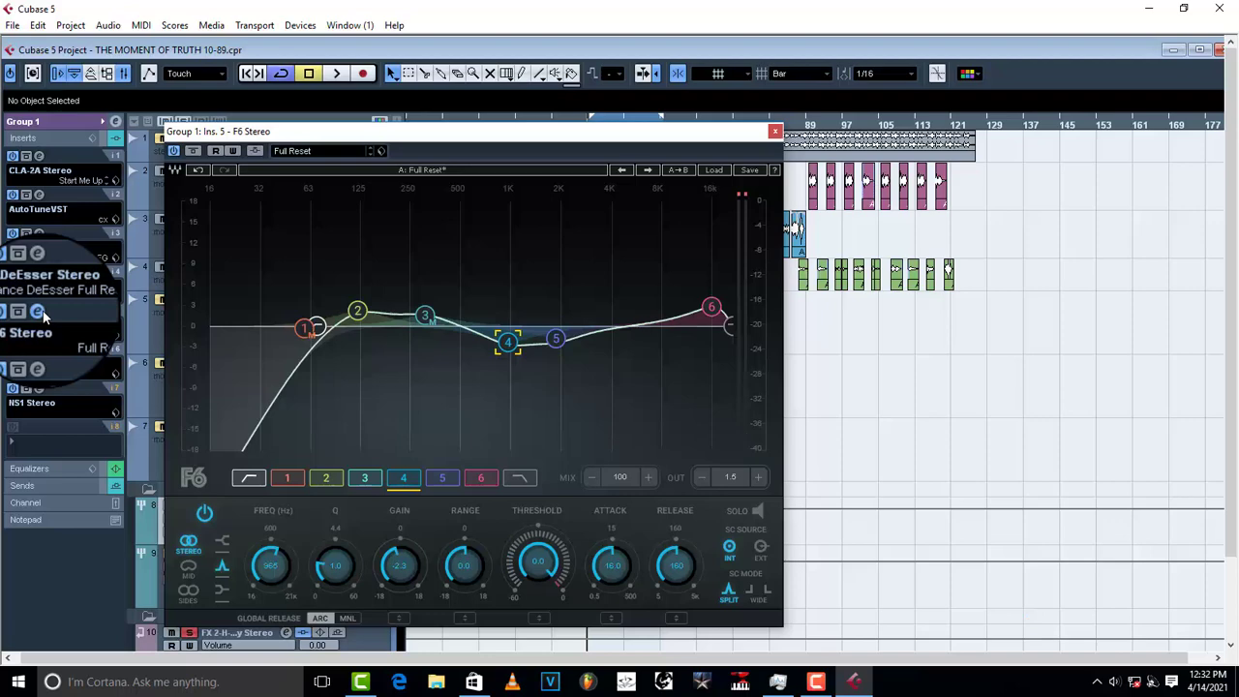
{"action": "left_click", "coordinate": [43, 312]}
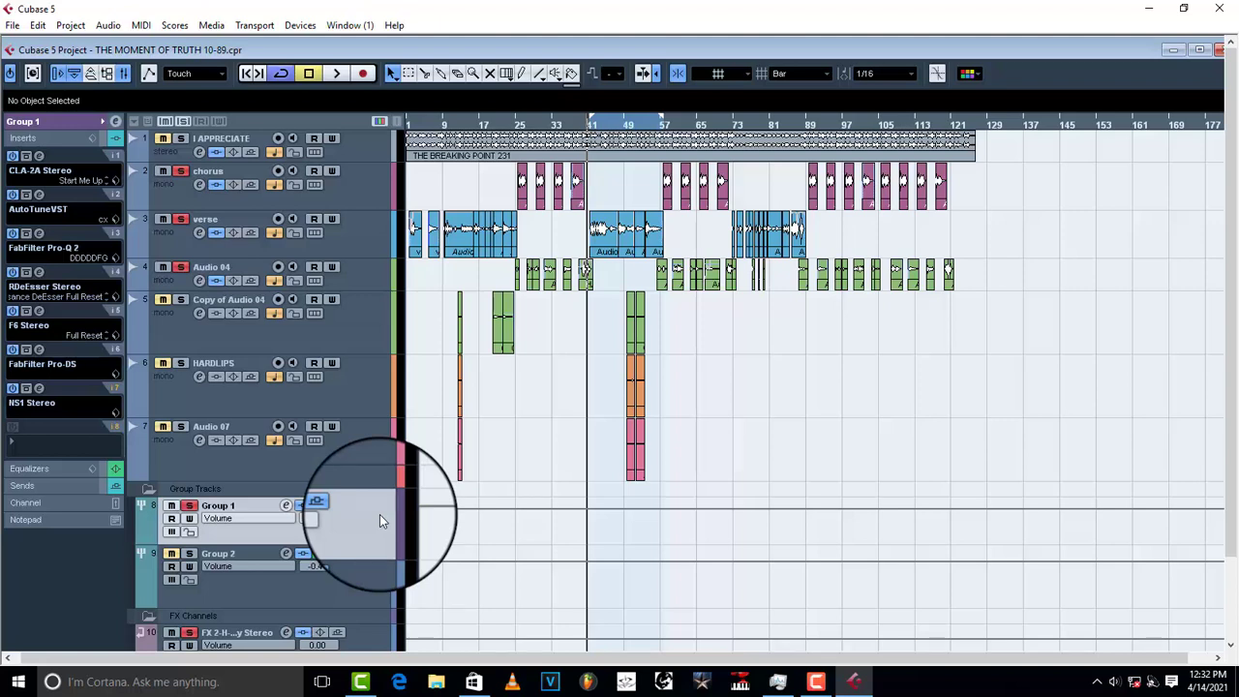
- Open Group 1's channel settings, turn off all four channel EQ bands and play the vocal without them
{"action": "left_click", "coordinate": [286, 508]}
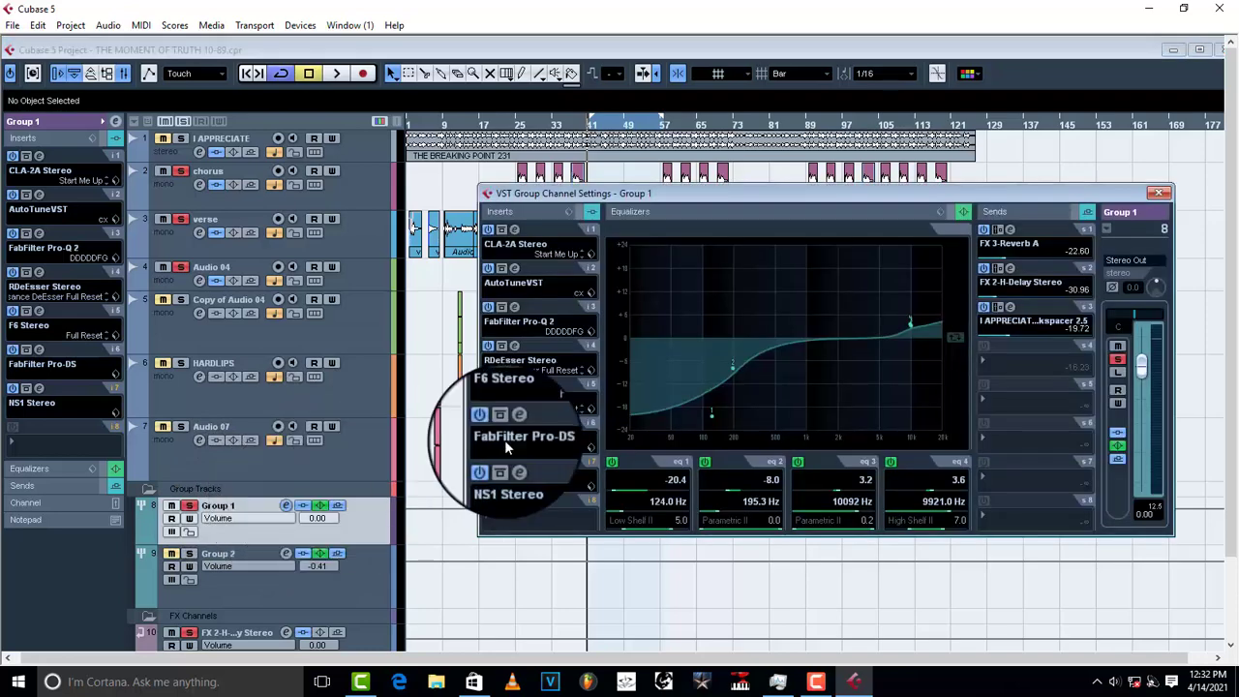
{"action": "left_click_drag", "start_coordinate": [912, 193], "coordinate": [733, 146]}
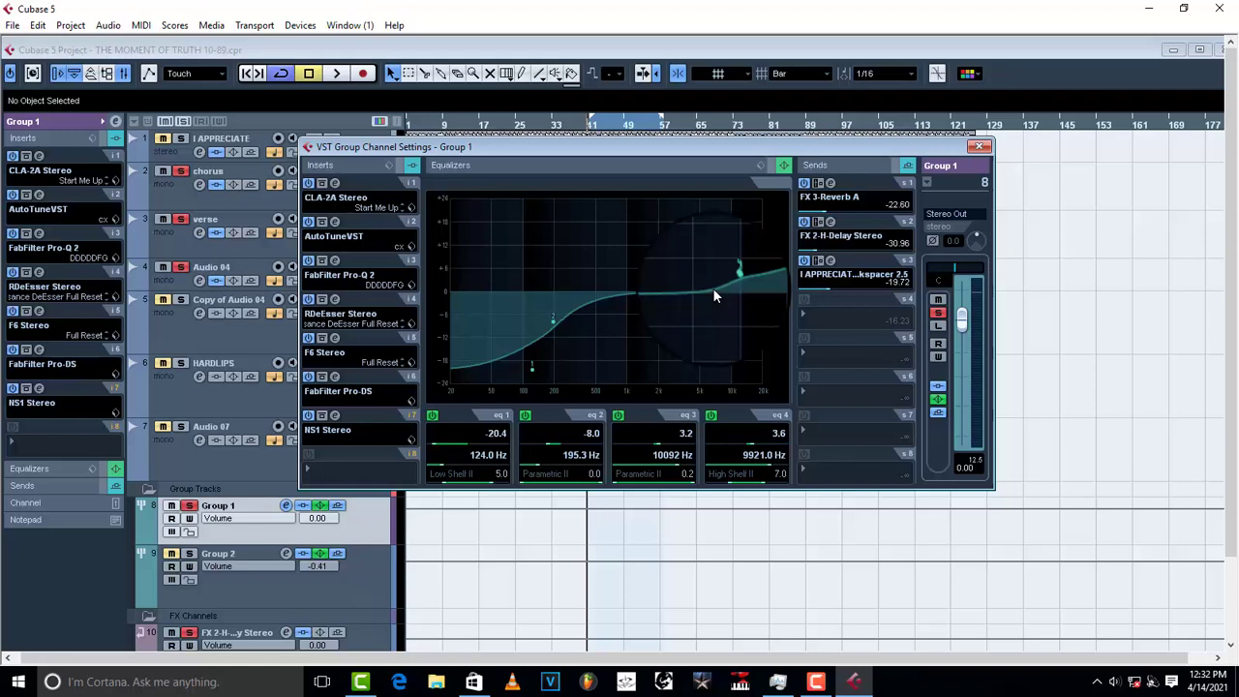
{"action": "left_click", "coordinate": [432, 415]}
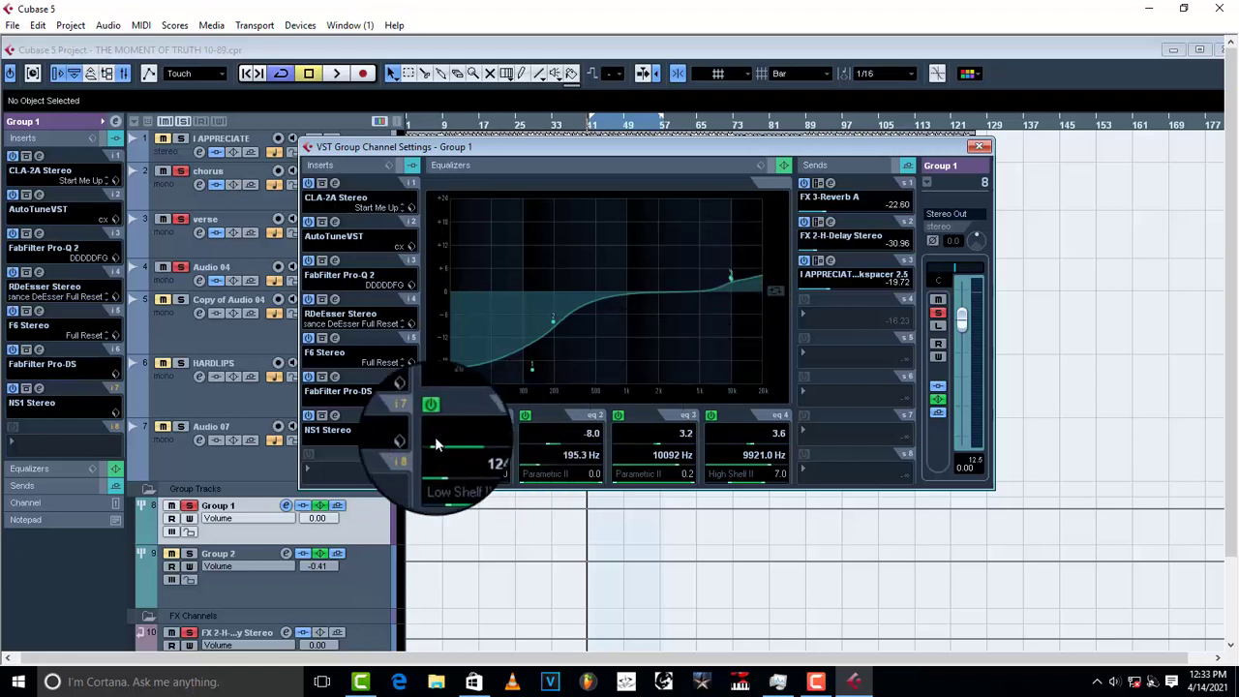
{"action": "left_click", "coordinate": [524, 414]}
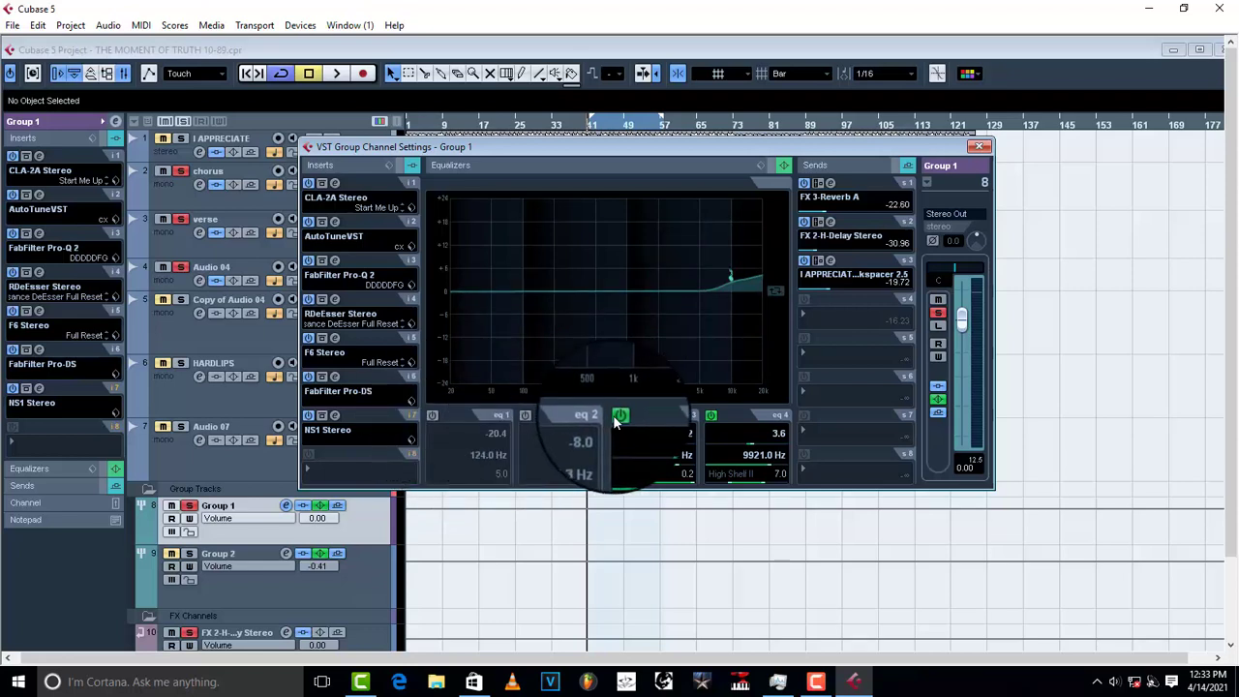
{"action": "left_click", "coordinate": [618, 414]}
{"action": "left_click", "coordinate": [711, 416]}
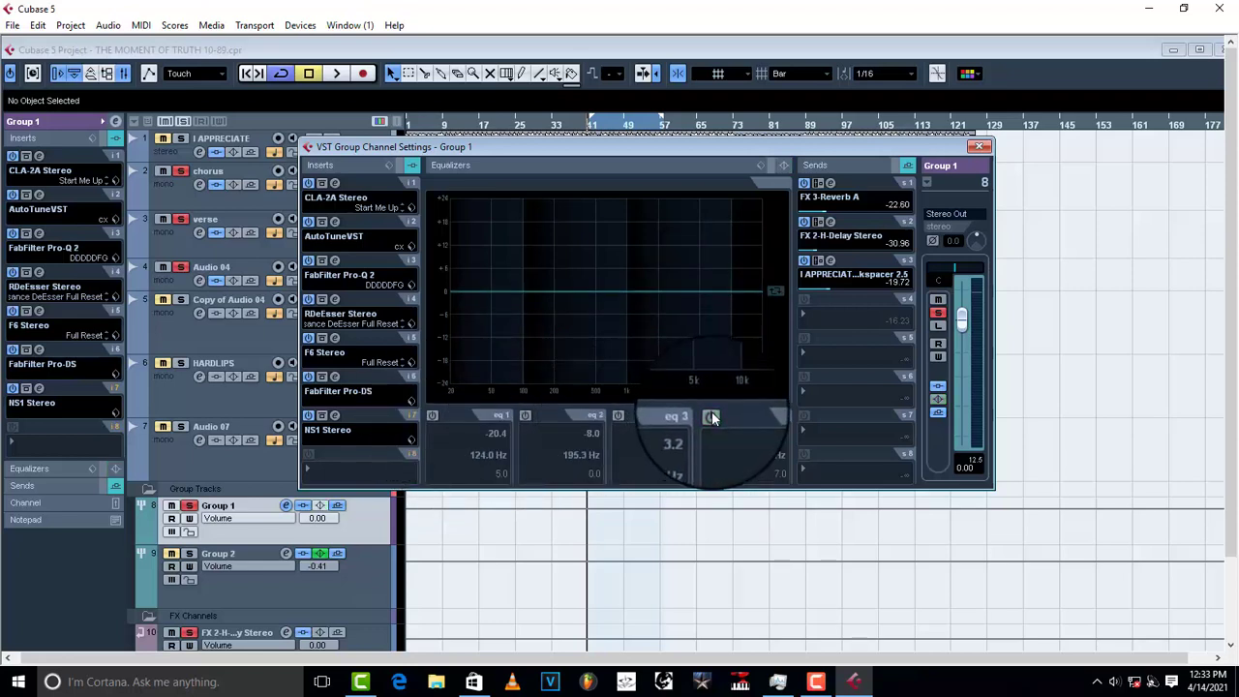
{"action": "key", "text": "space"}
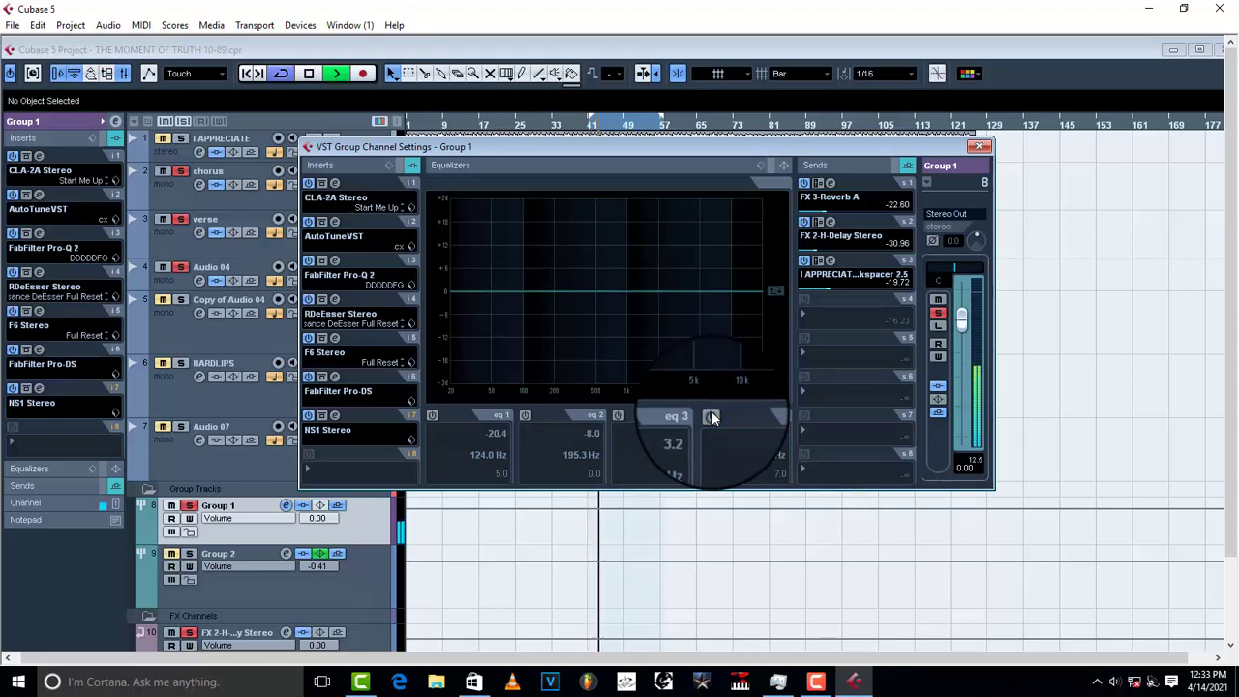
{"action": "key", "text": "space"}
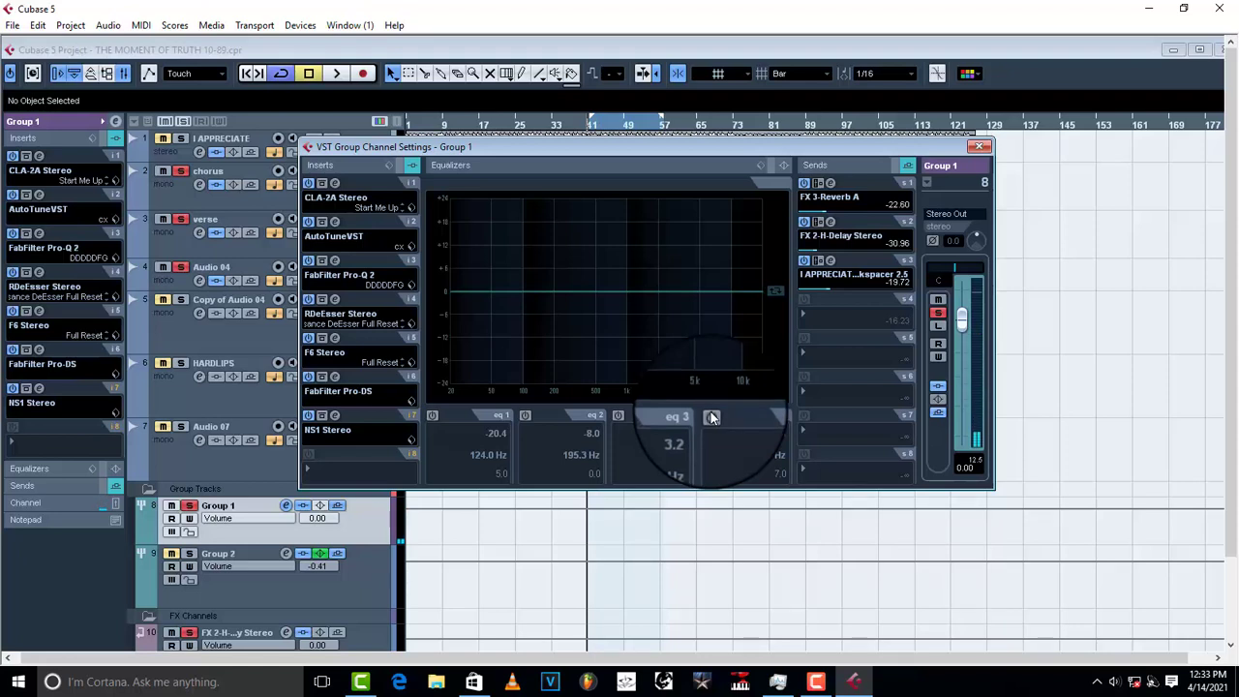
- Turn all four channel EQ bands of Group 1 back on and play the vocal with them active
{"action": "left_click", "coordinate": [711, 415]}
{"action": "left_click", "coordinate": [618, 416]}
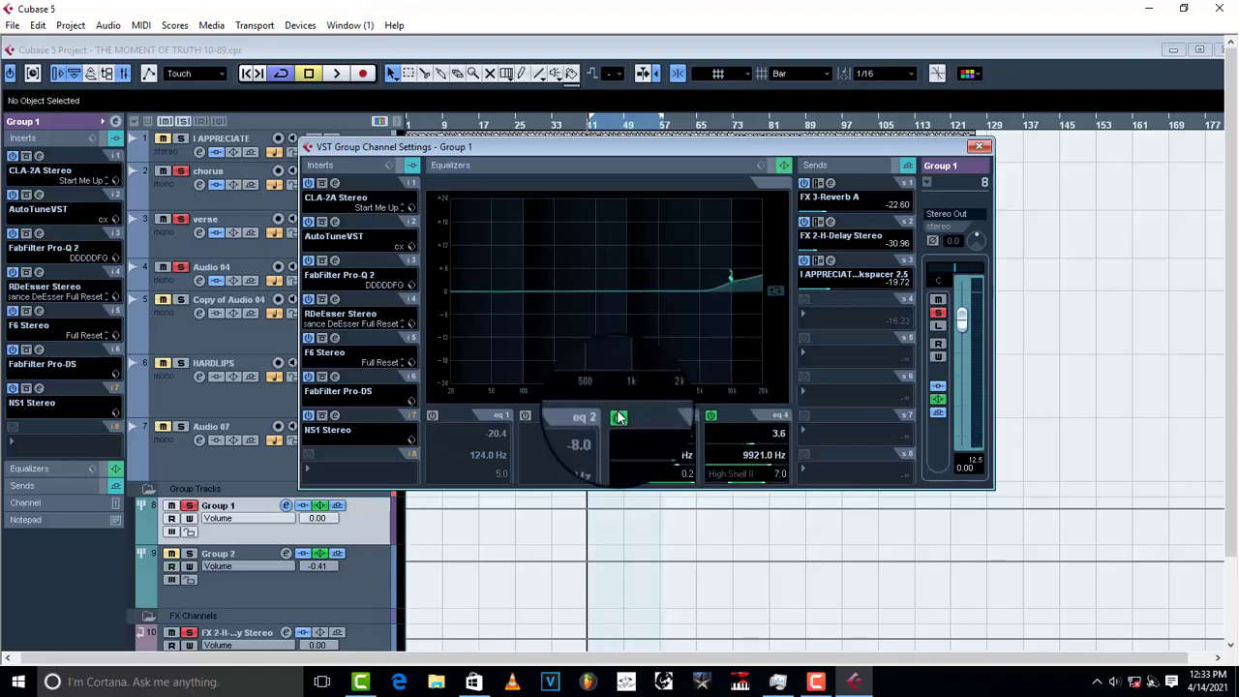
{"action": "left_click", "coordinate": [525, 416]}
{"action": "left_click", "coordinate": [431, 415]}
{"action": "key", "text": "space"}
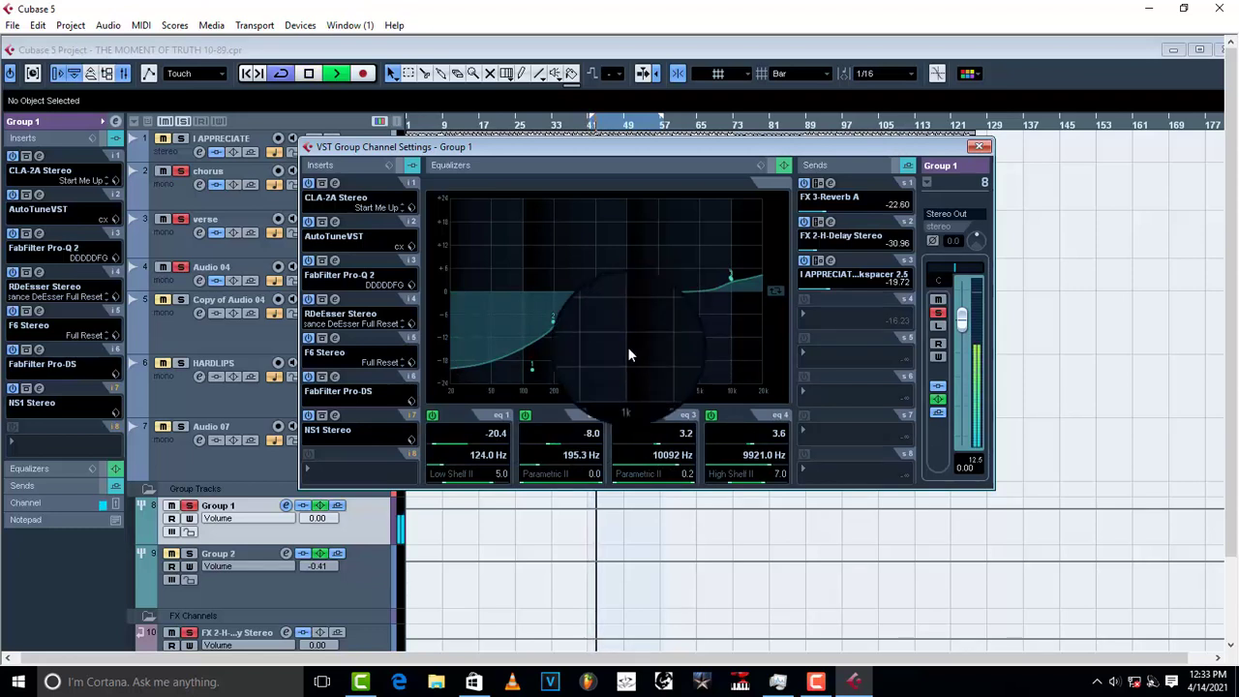
{"action": "key", "text": "space"}
- Turn off solo on Group 1 and play the vocal together with the full mix
{"action": "left_click", "coordinate": [189, 508]}
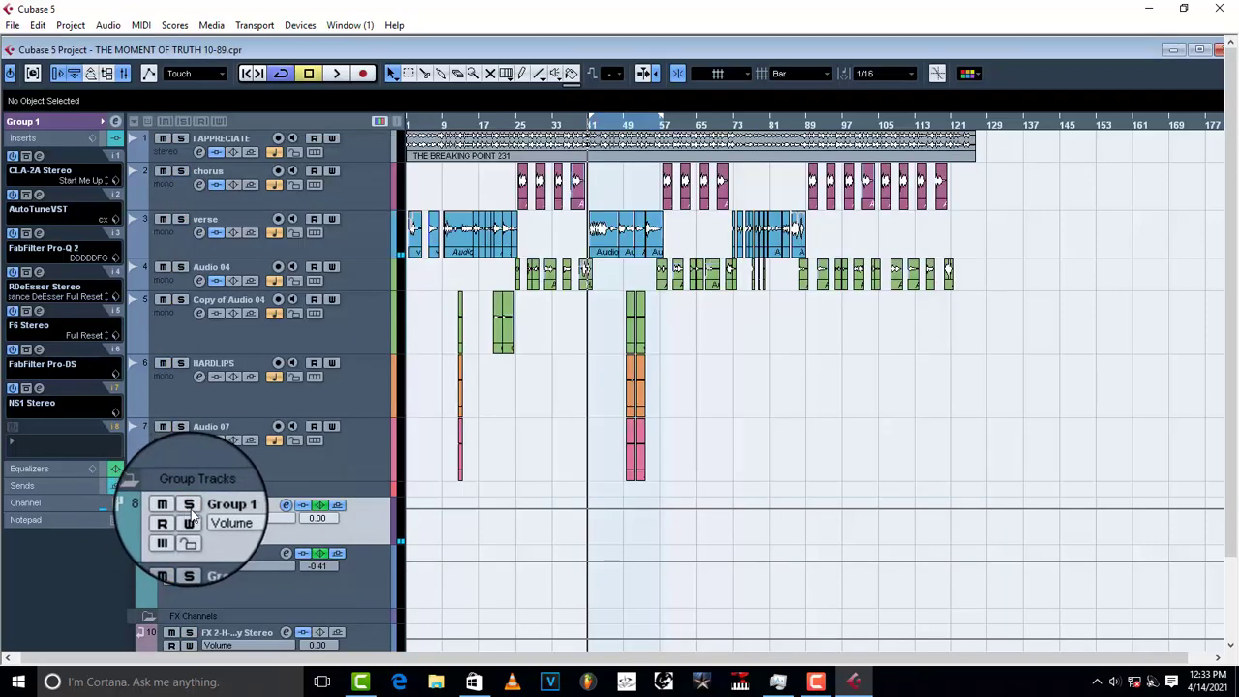
{"action": "key", "text": "space"}
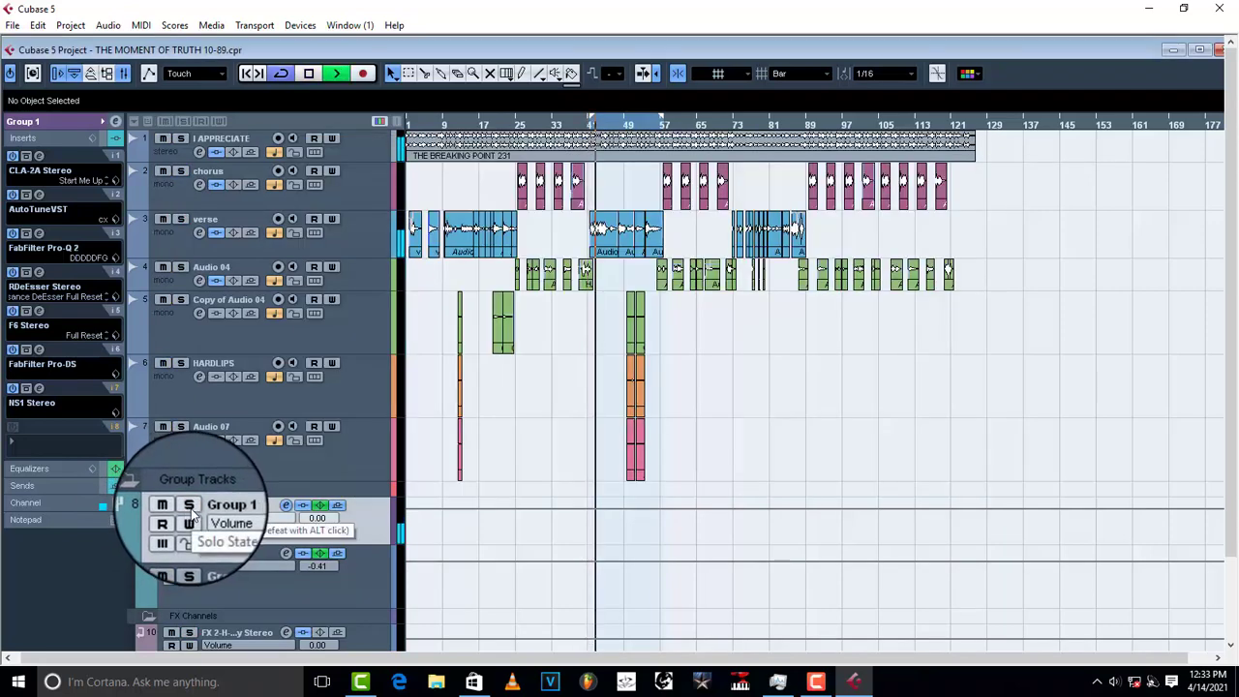
{"action": "key", "text": "space"}
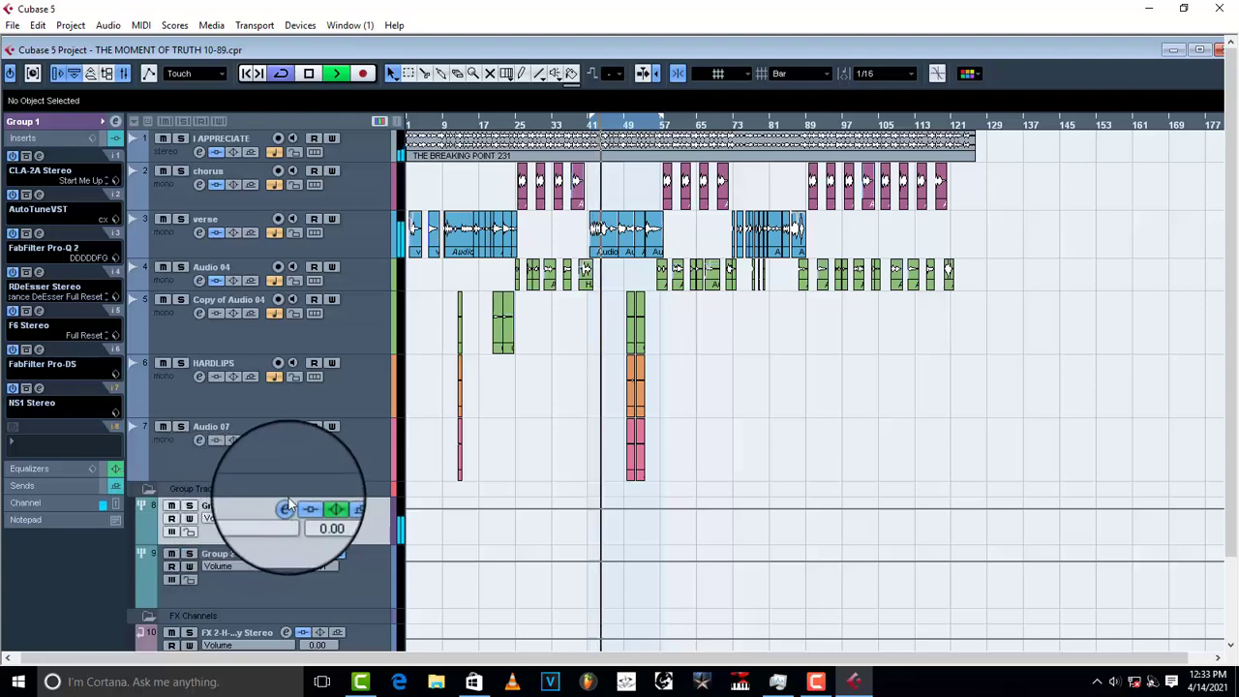
- Save Group 1's channel EQ settings as a preset named FF
{"action": "left_click", "coordinate": [287, 506]}
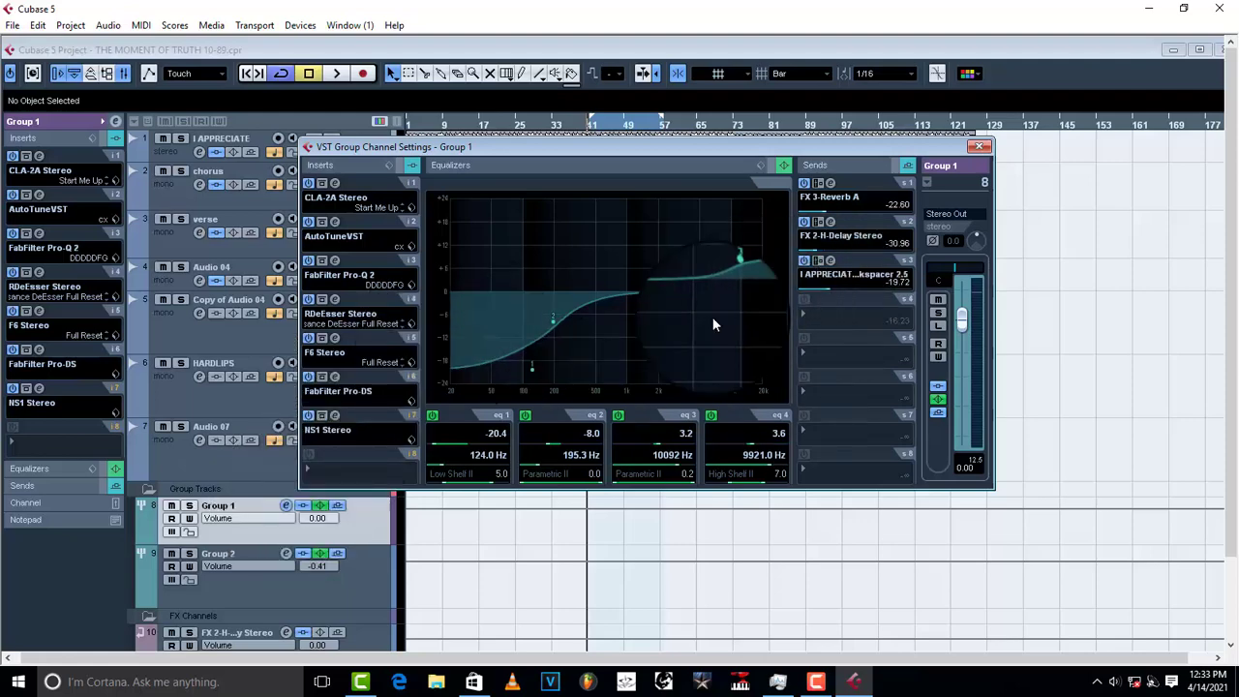
{"action": "left_click", "coordinate": [761, 164]}
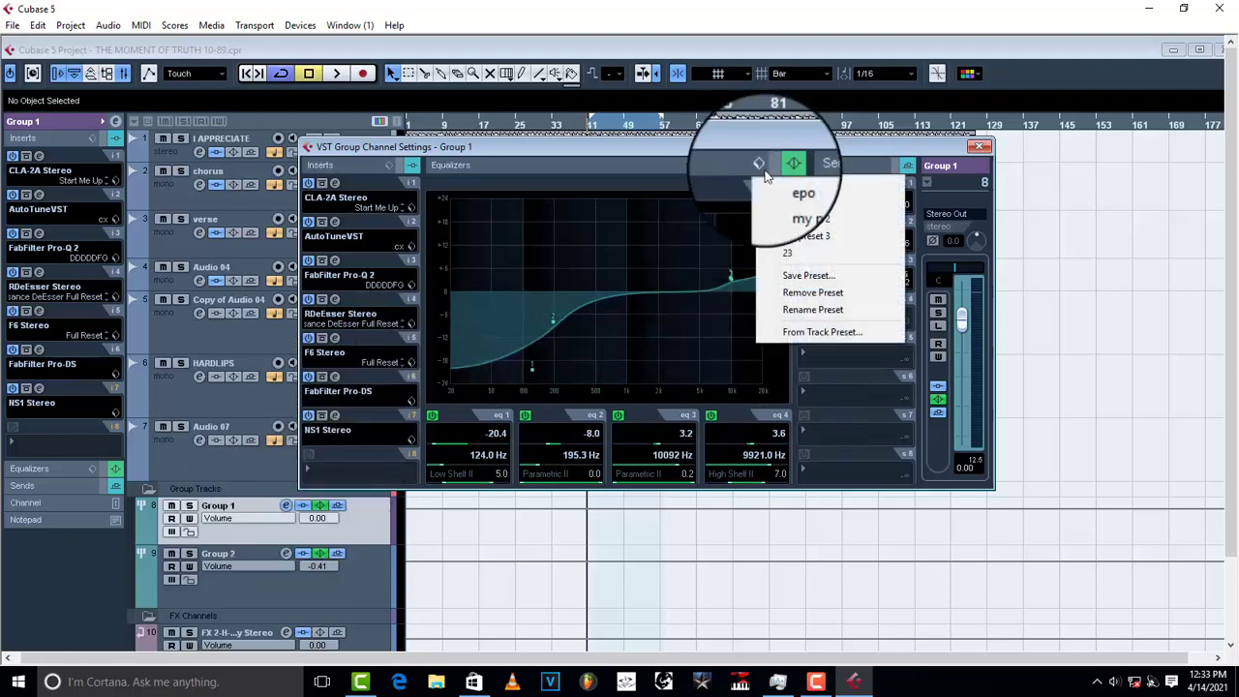
{"action": "left_click", "coordinate": [803, 275]}
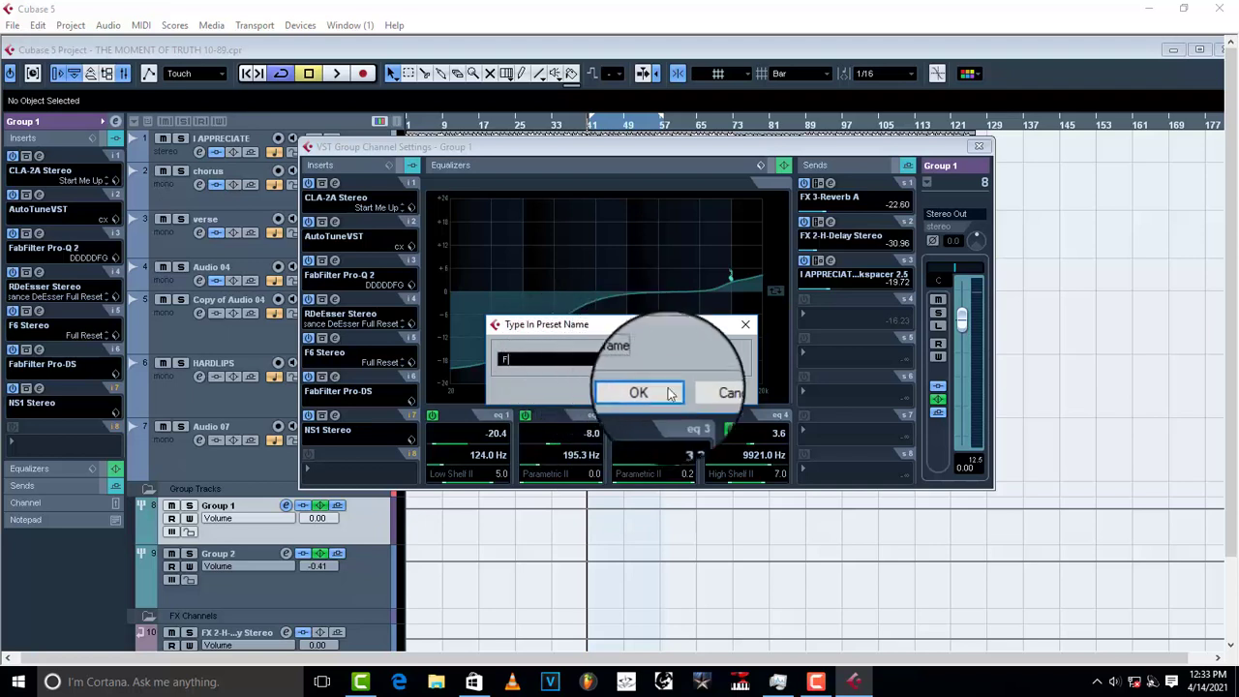
{"action": "left_click", "coordinate": [655, 392]}
- Switch off all four channel EQ bands of Group 1 to start from a flat curve
{"action": "left_click", "coordinate": [711, 417]}
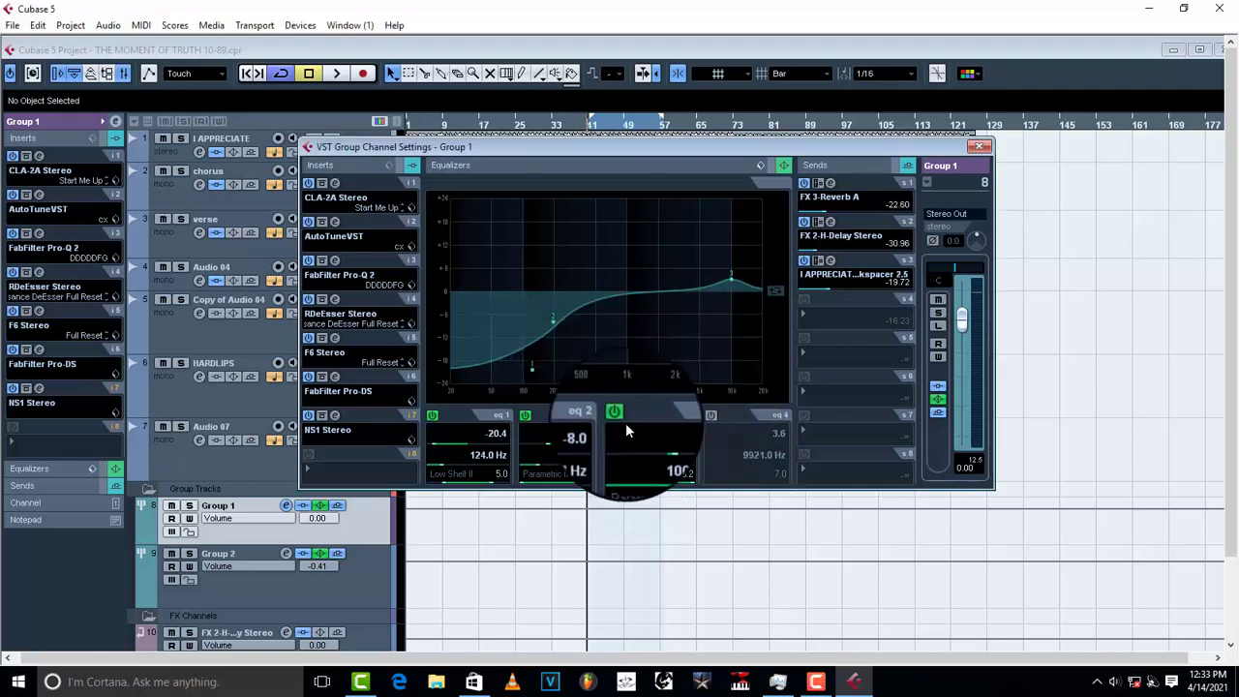
{"action": "left_click", "coordinate": [618, 417]}
{"action": "left_click", "coordinate": [525, 416]}
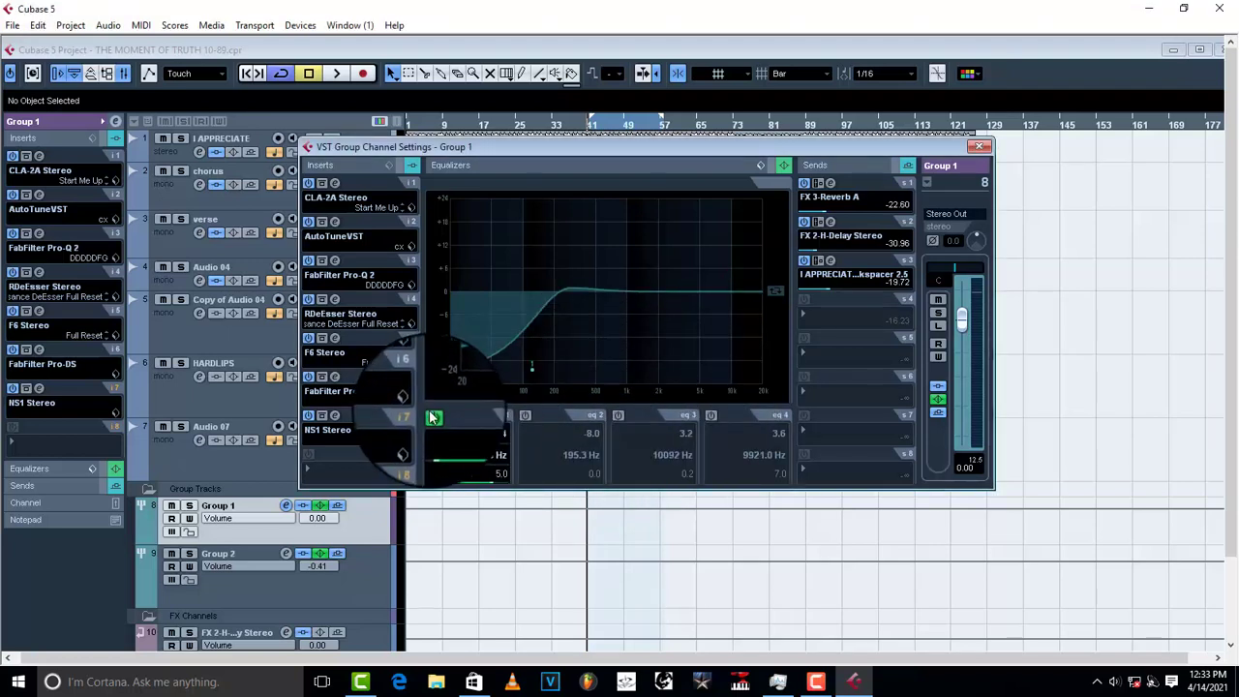
{"action": "left_click", "coordinate": [432, 417]}
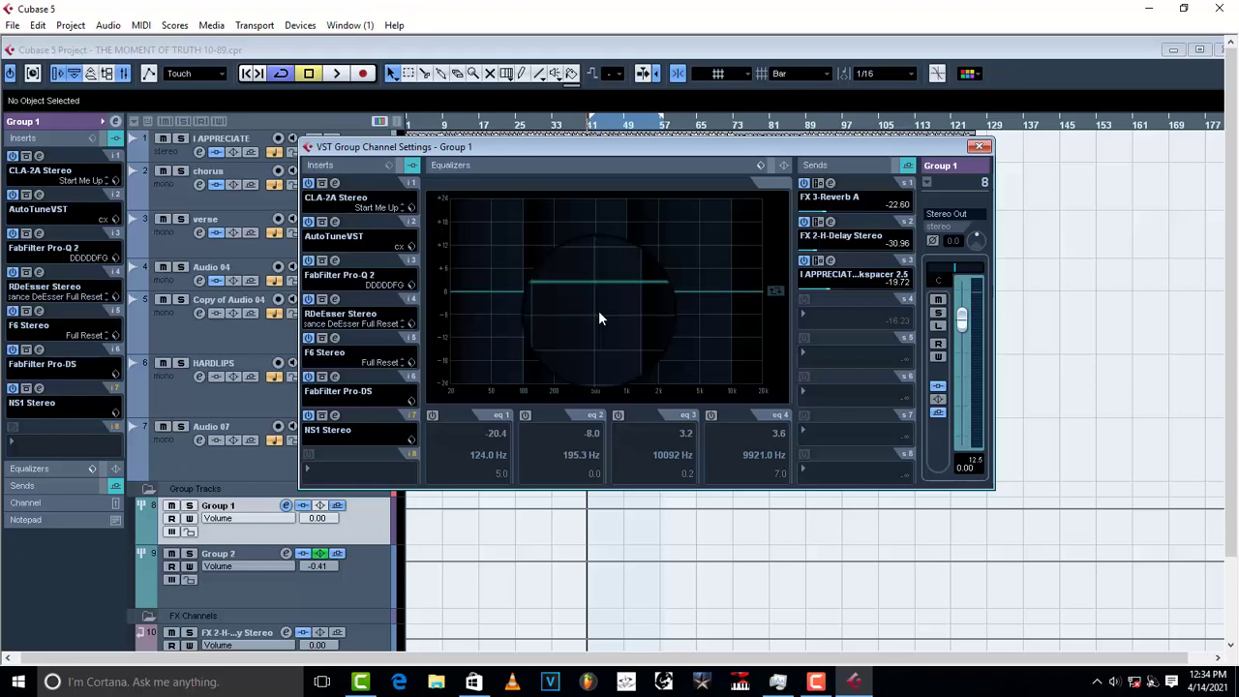
- Enable EQ band 1 as a low-shelf cut of about -19.4 dB at about 114 Hz
{"action": "left_click", "coordinate": [463, 291]}
{"action": "left_click_drag", "start_coordinate": [463, 300], "coordinate": [493, 361]}
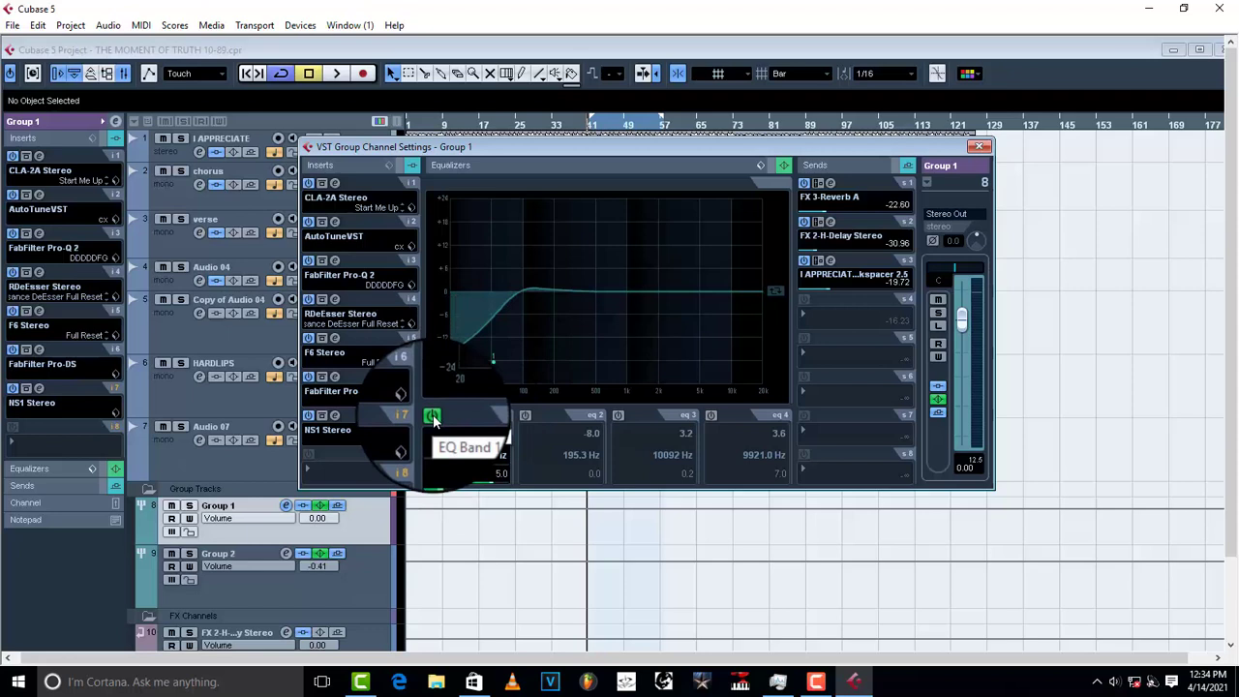
{"action": "left_click_drag", "start_coordinate": [492, 357], "coordinate": [530, 360]}
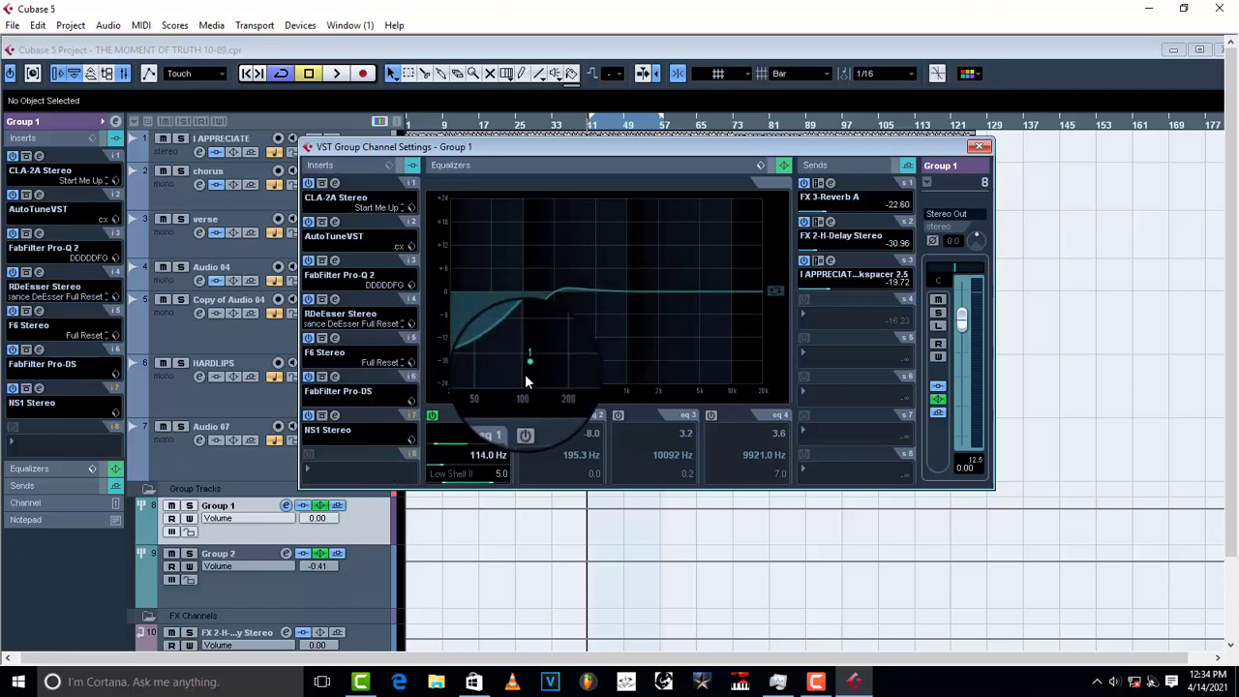
- Add an EQ band 2 cut of about -2.8 dB at 419 Hz and move band 1 to about -19.2 dB at 194 Hz
{"action": "left_click", "coordinate": [564, 291]}
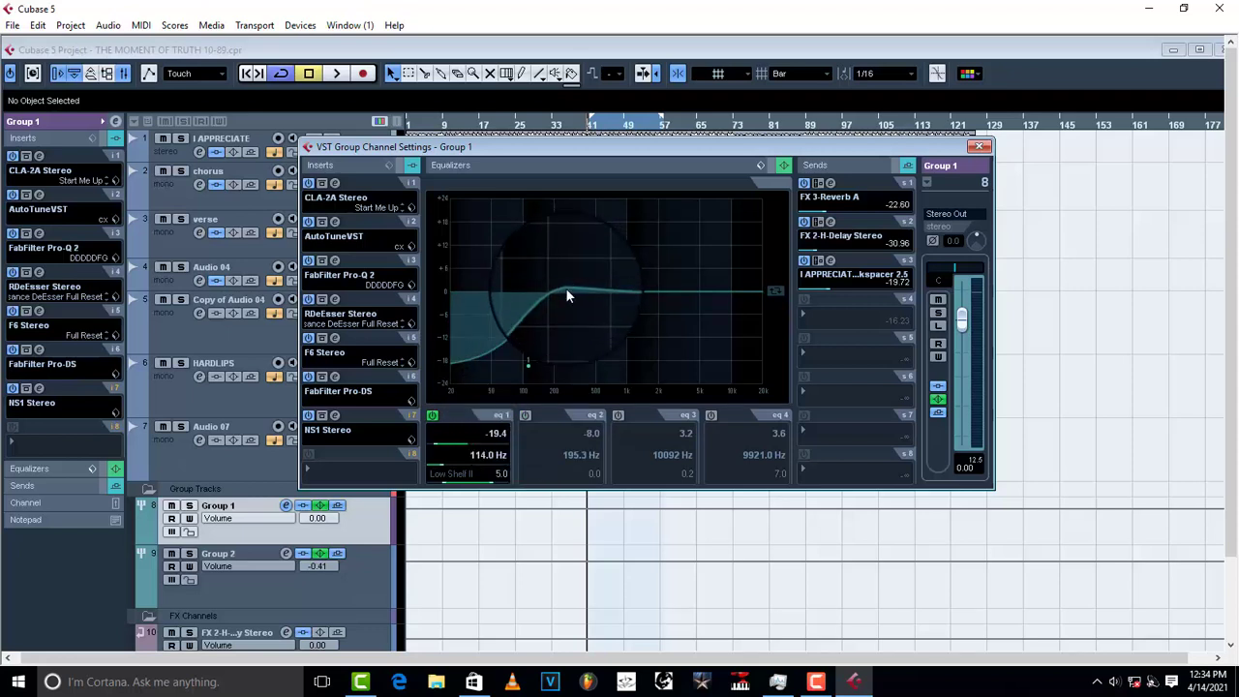
{"action": "mouse_move", "coordinate": [566, 297]}
{"action": "left_mouse_down"}
{"action": "mouse_move", "coordinate": [531, 412]}
{"action": "mouse_move", "coordinate": [572, 288]}
{"action": "mouse_move", "coordinate": [568, 304]}
{"action": "left_mouse_up"}
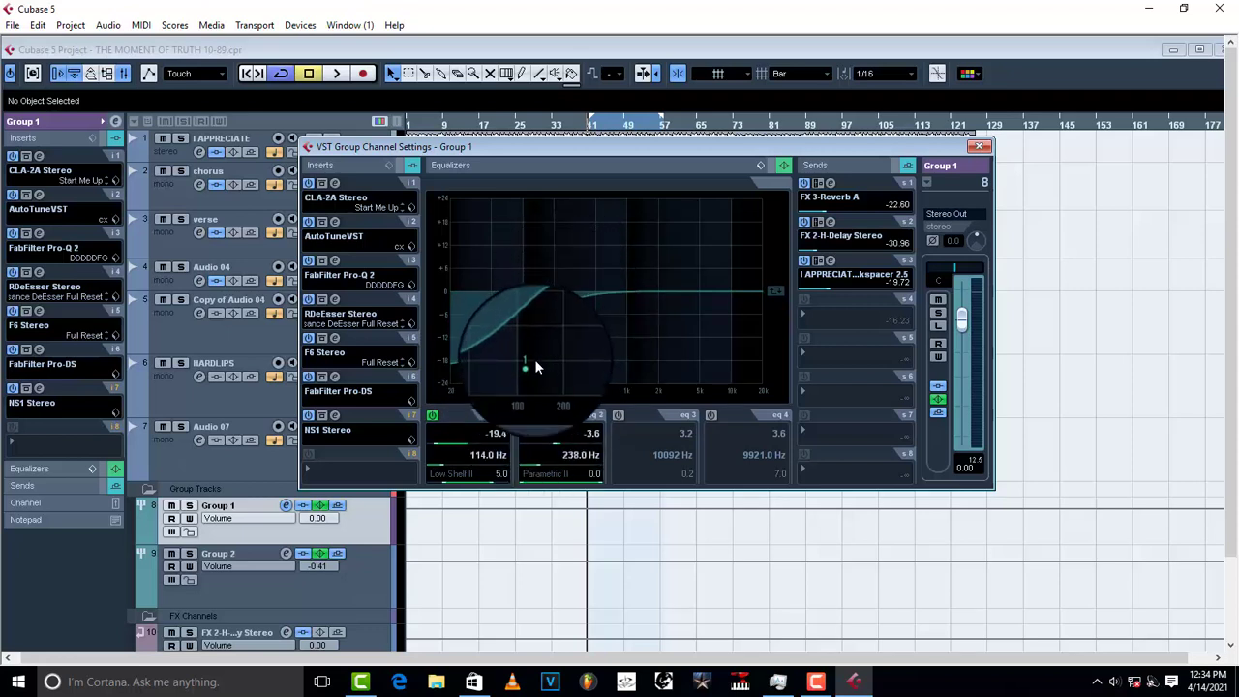
{"action": "left_click_drag", "start_coordinate": [531, 365], "coordinate": [553, 366]}
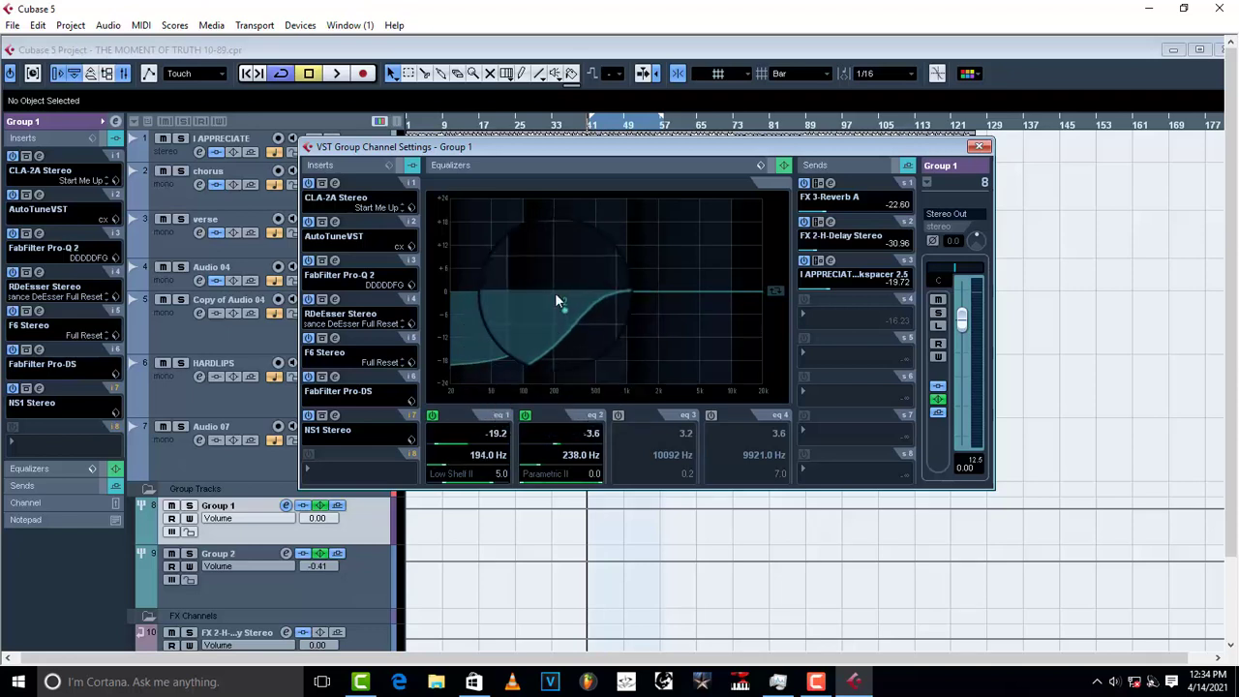
{"action": "left_click_drag", "start_coordinate": [559, 299], "coordinate": [589, 308]}
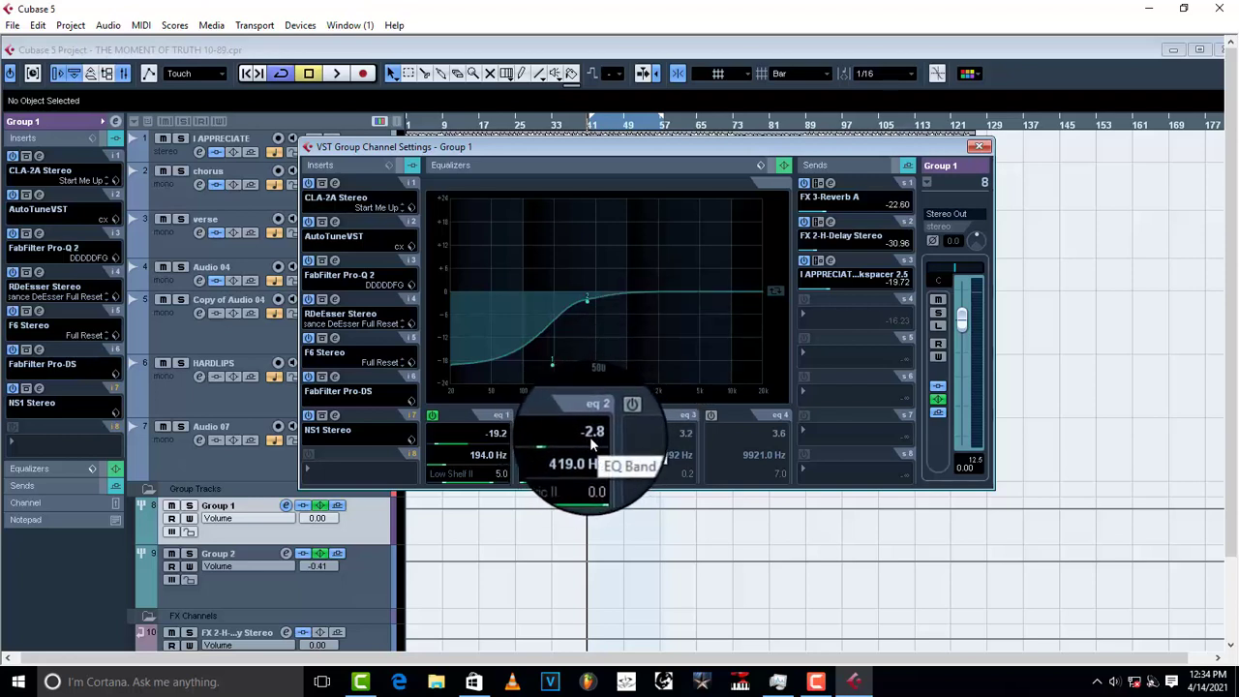
- Add high-frequency boosts with EQ band 3 at about 9265 Hz, 4.6 dB, and band 4 at about 10092 Hz, 6.6 dB
{"action": "left_click", "coordinate": [751, 287]}
{"action": "left_click", "coordinate": [742, 267]}
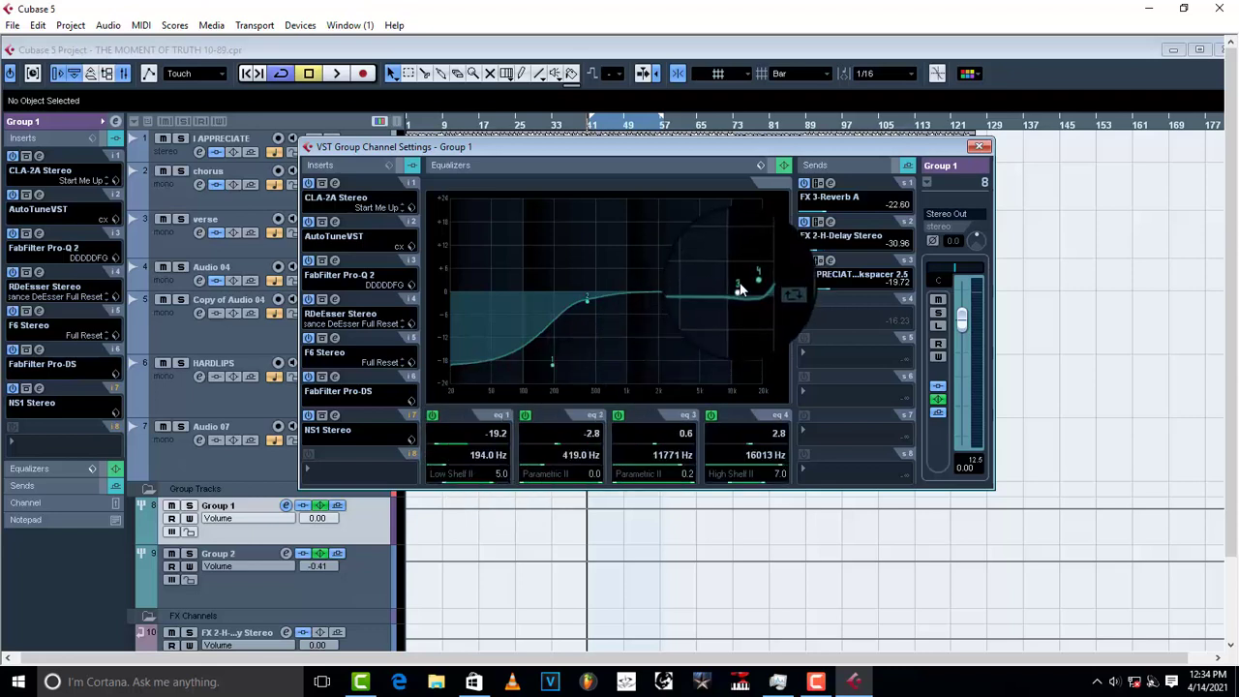
{"action": "left_click_drag", "start_coordinate": [754, 281], "coordinate": [727, 272]}
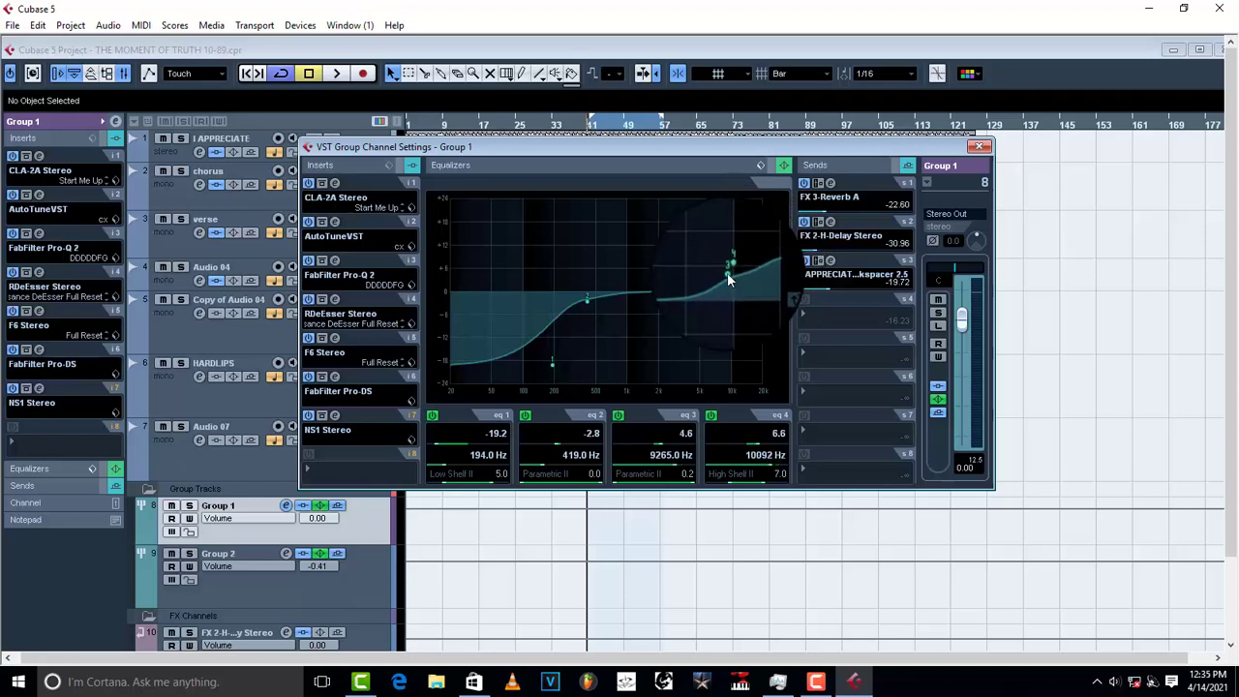
- Load the channel EQ preset 23 on Group 1, and switch to the saved preset FF
{"action": "left_click", "coordinate": [761, 165]}
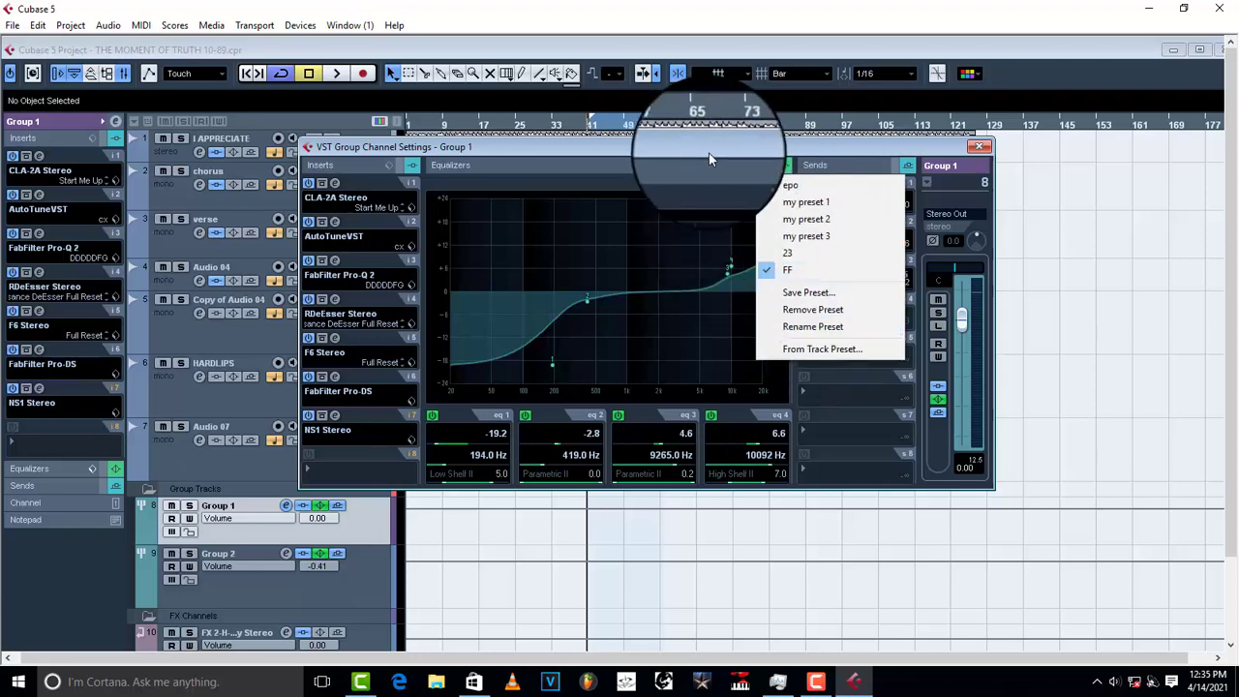
{"action": "left_click", "coordinate": [789, 253]}
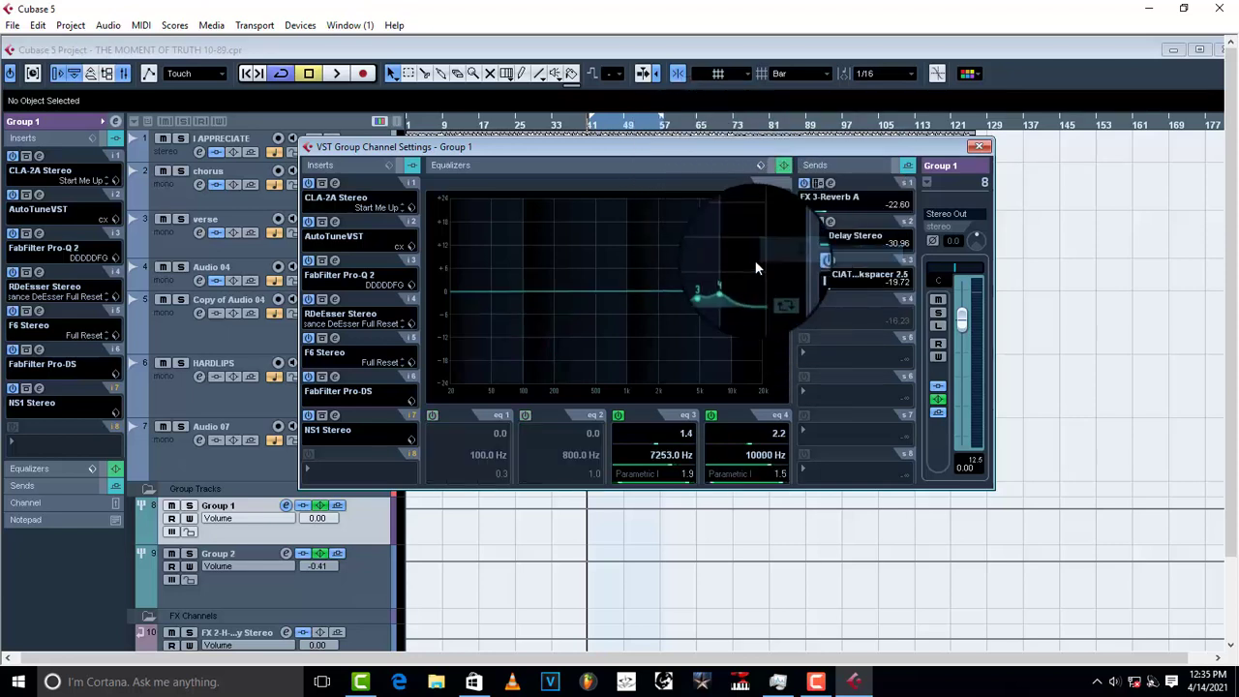
{"action": "left_click", "coordinate": [762, 166]}
{"action": "left_click", "coordinate": [789, 270]}
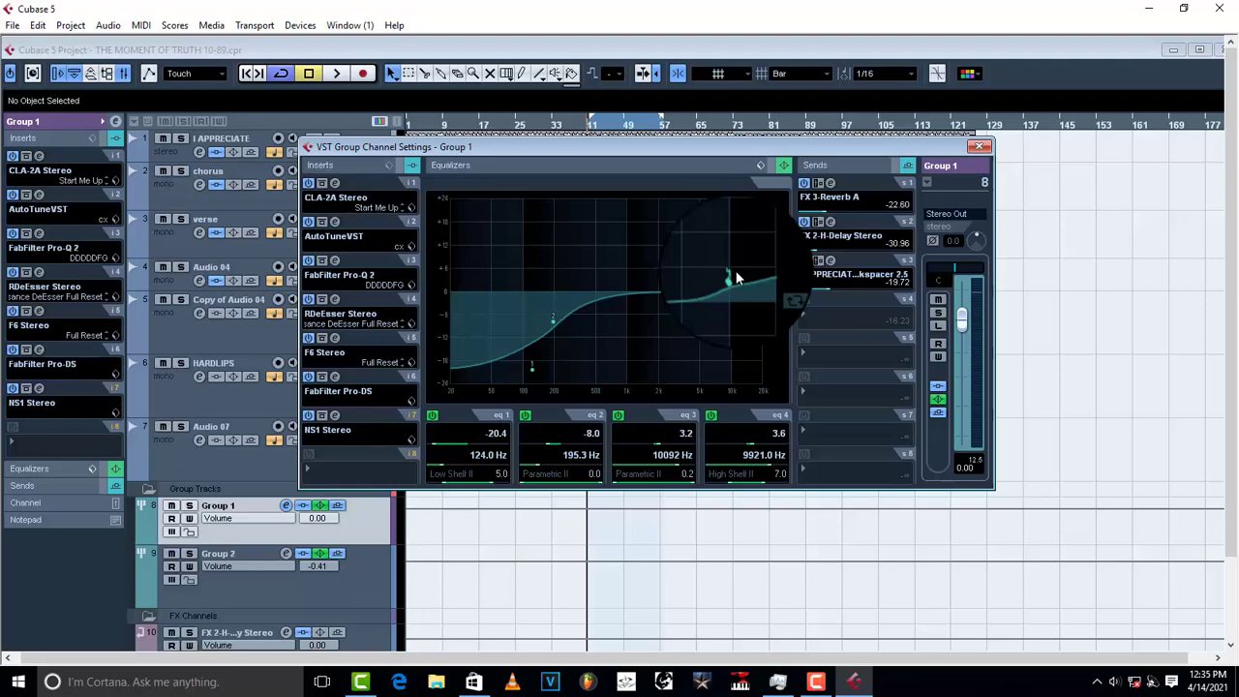
- Solo Group 1, start playback and open its channel settings
{"action": "left_click", "coordinate": [189, 506]}
{"action": "key", "text": "space"}
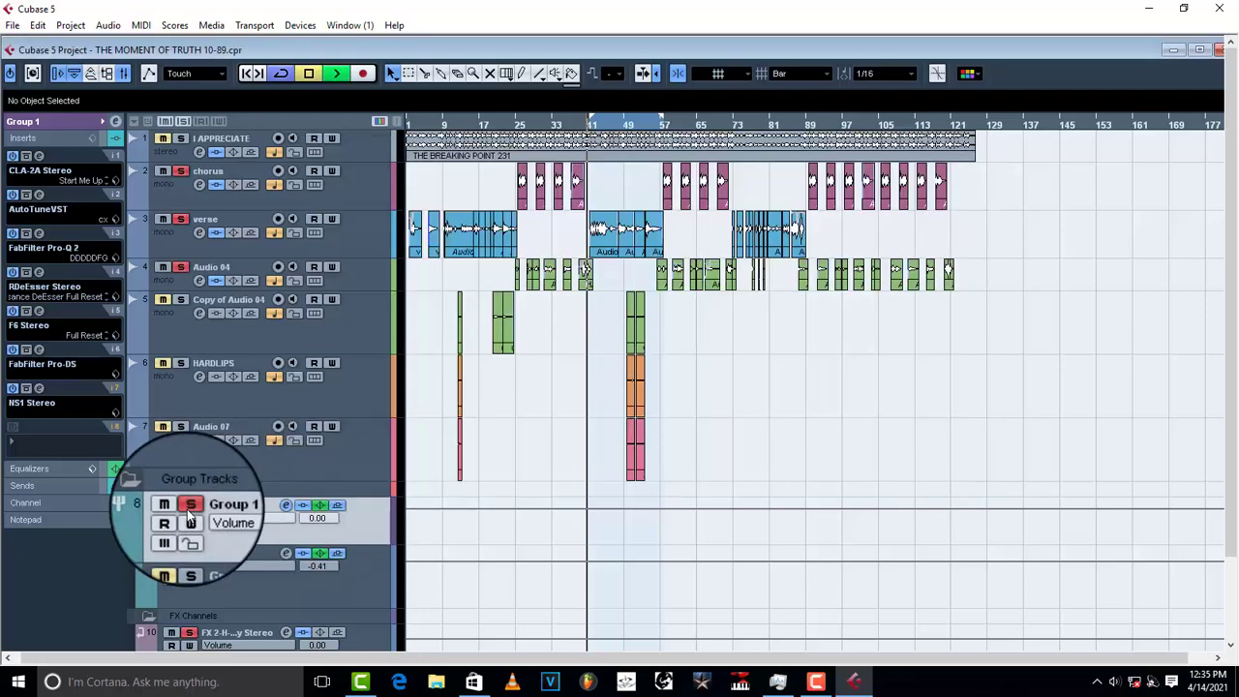
{"action": "left_click", "coordinate": [116, 121]}
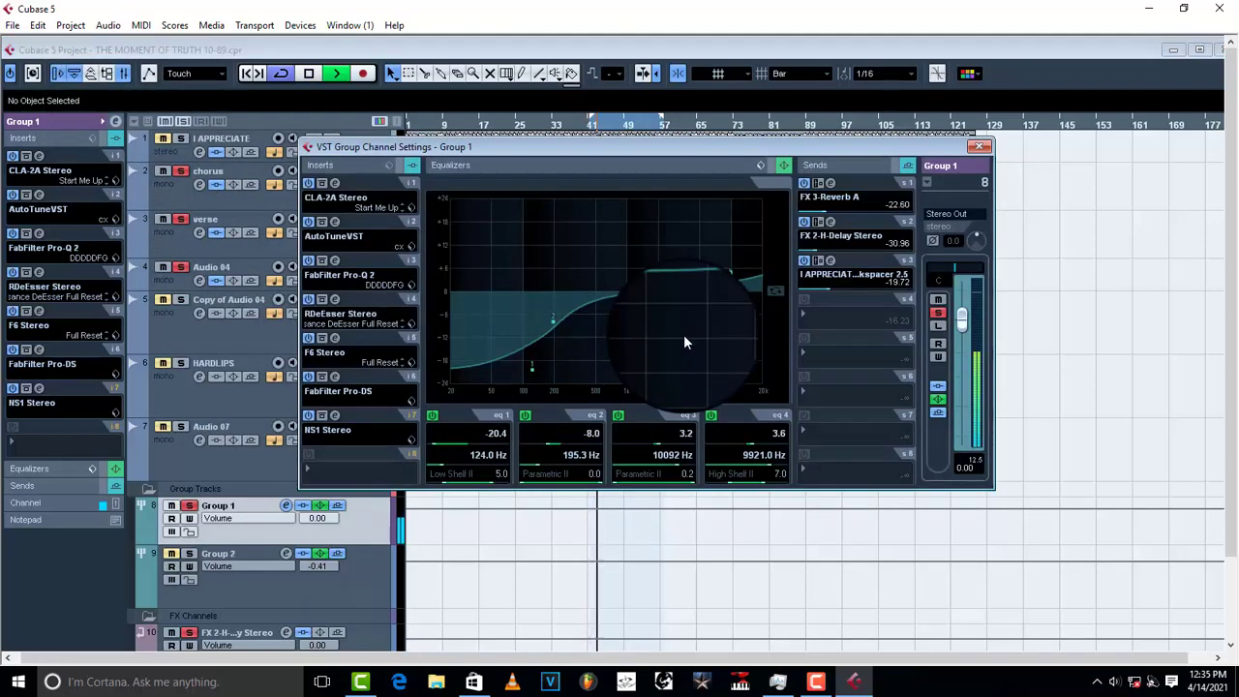
- Switch off all four EQ bands on Group 1 and play the vocals without channel EQ
{"action": "left_click", "coordinate": [618, 416]}
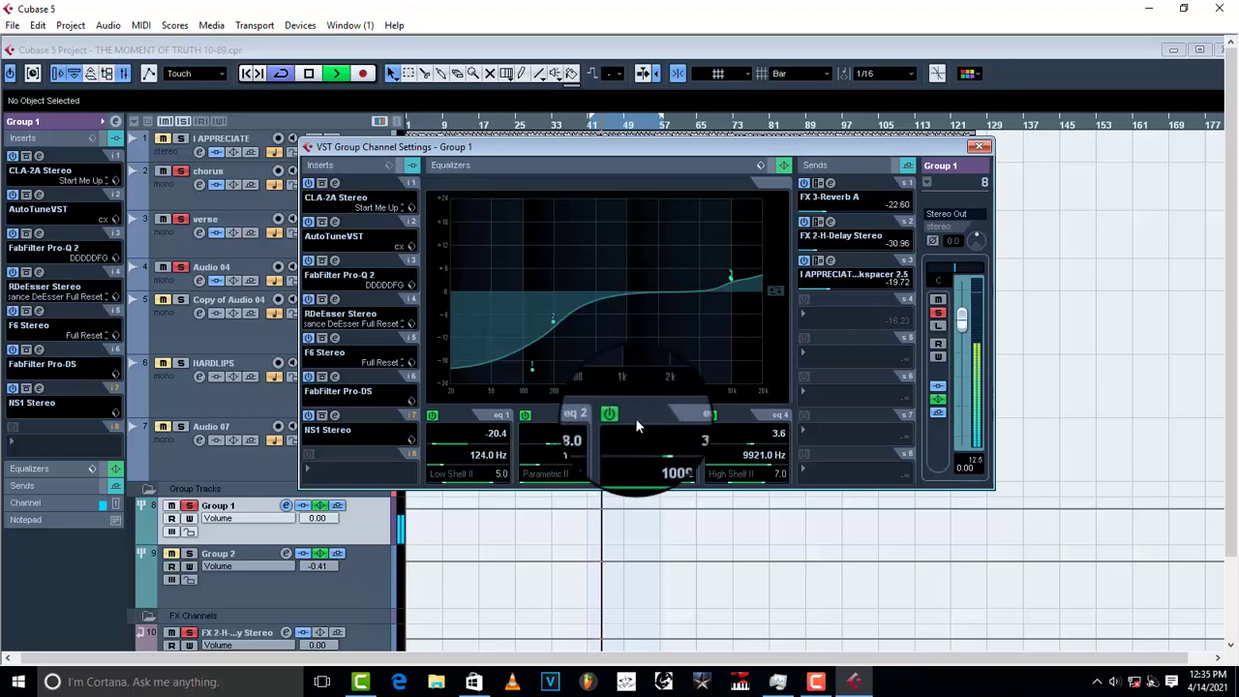
{"action": "key", "text": "space"}
{"action": "left_click", "coordinate": [711, 416]}
{"action": "left_click", "coordinate": [525, 415]}
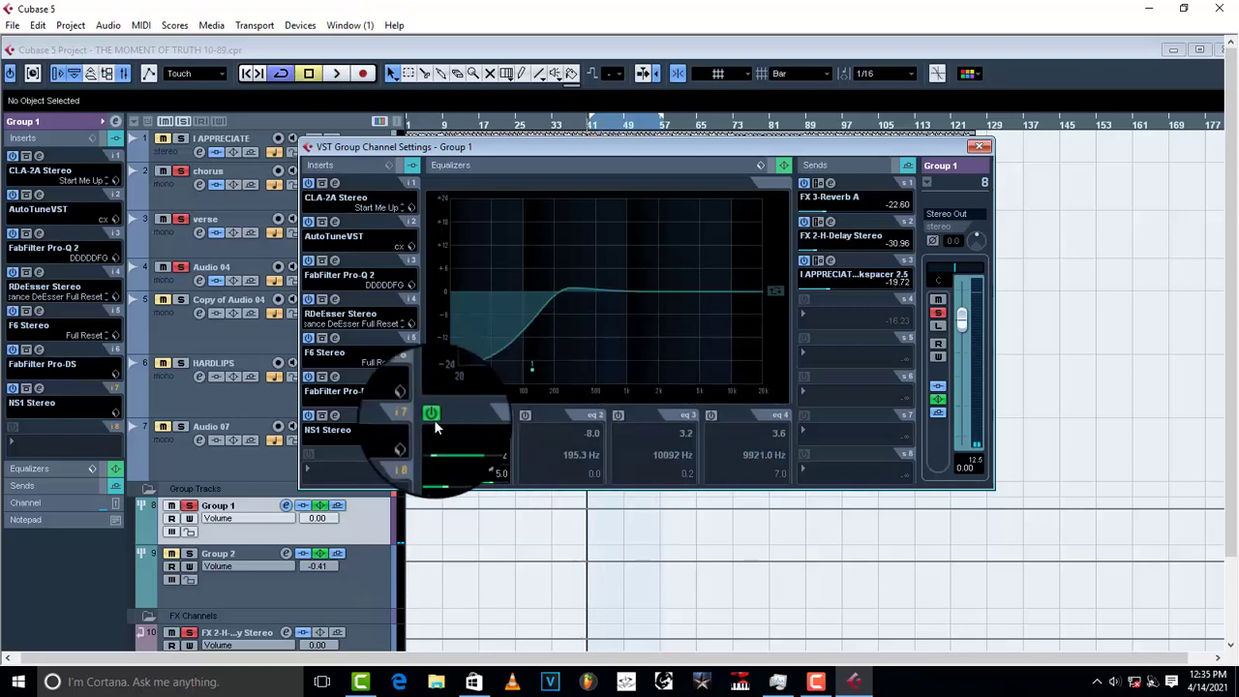
{"action": "left_click", "coordinate": [432, 414]}
{"action": "key", "text": "space"}
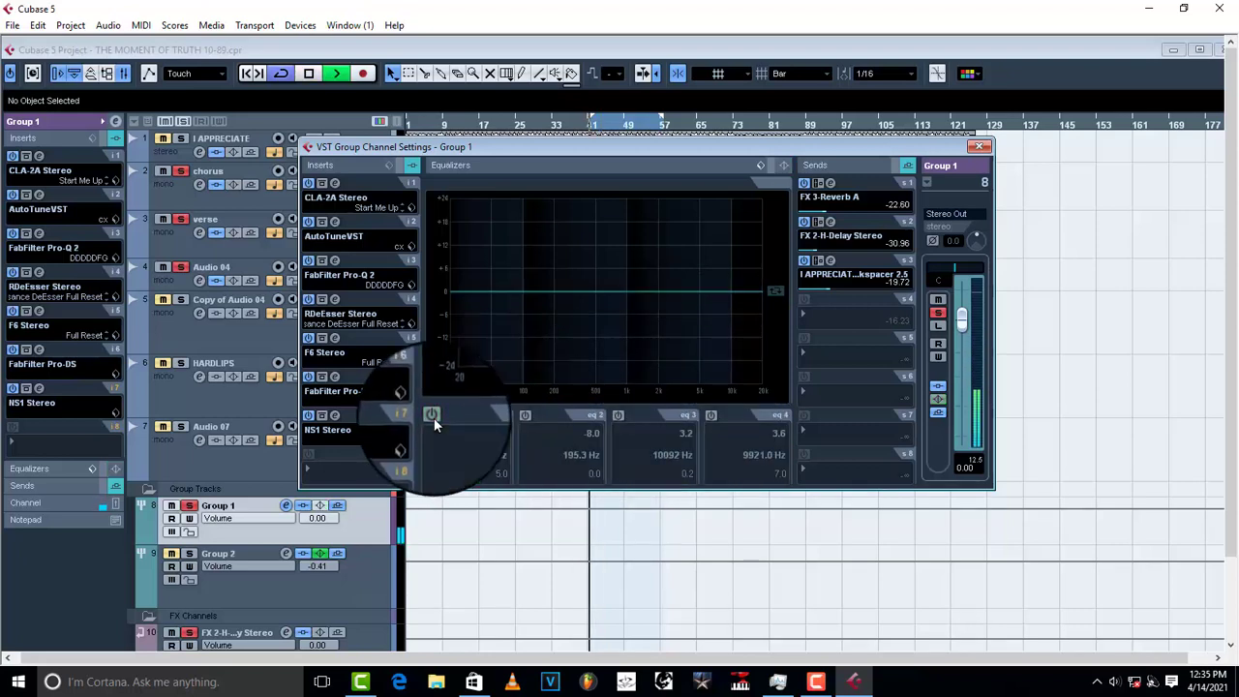
{"action": "key", "text": "space"}
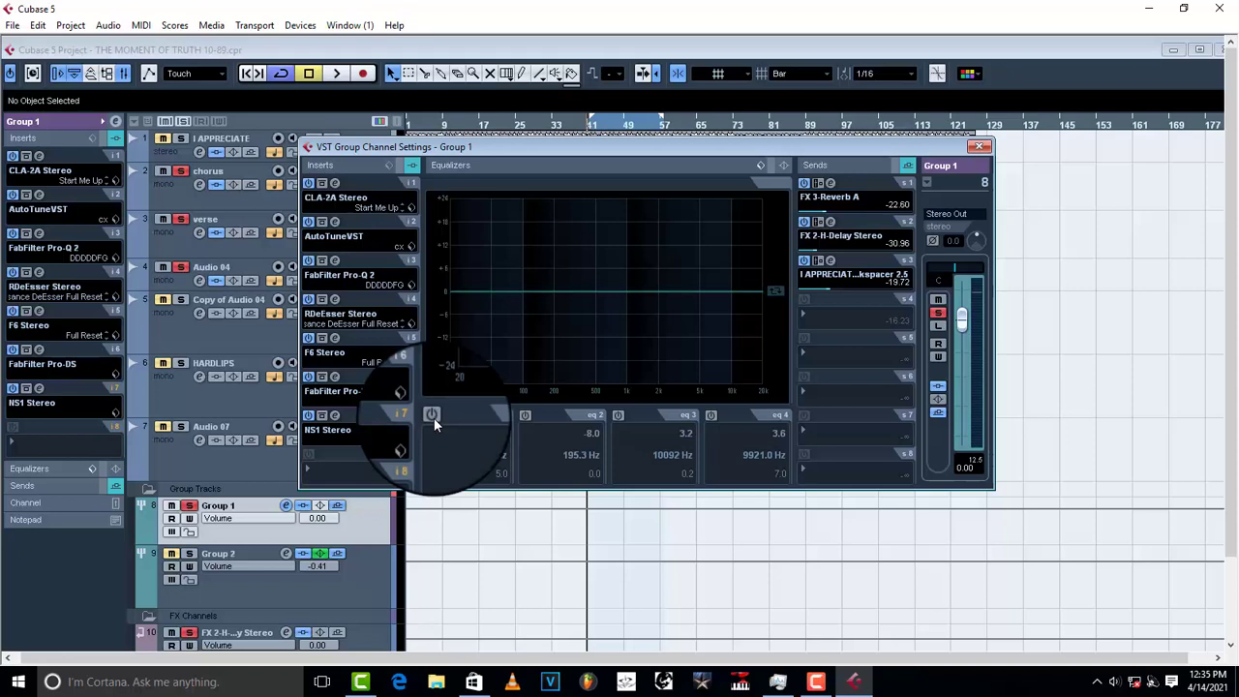
- Switch all four channel EQ bands on Group 1 back on
{"action": "left_click", "coordinate": [432, 414]}
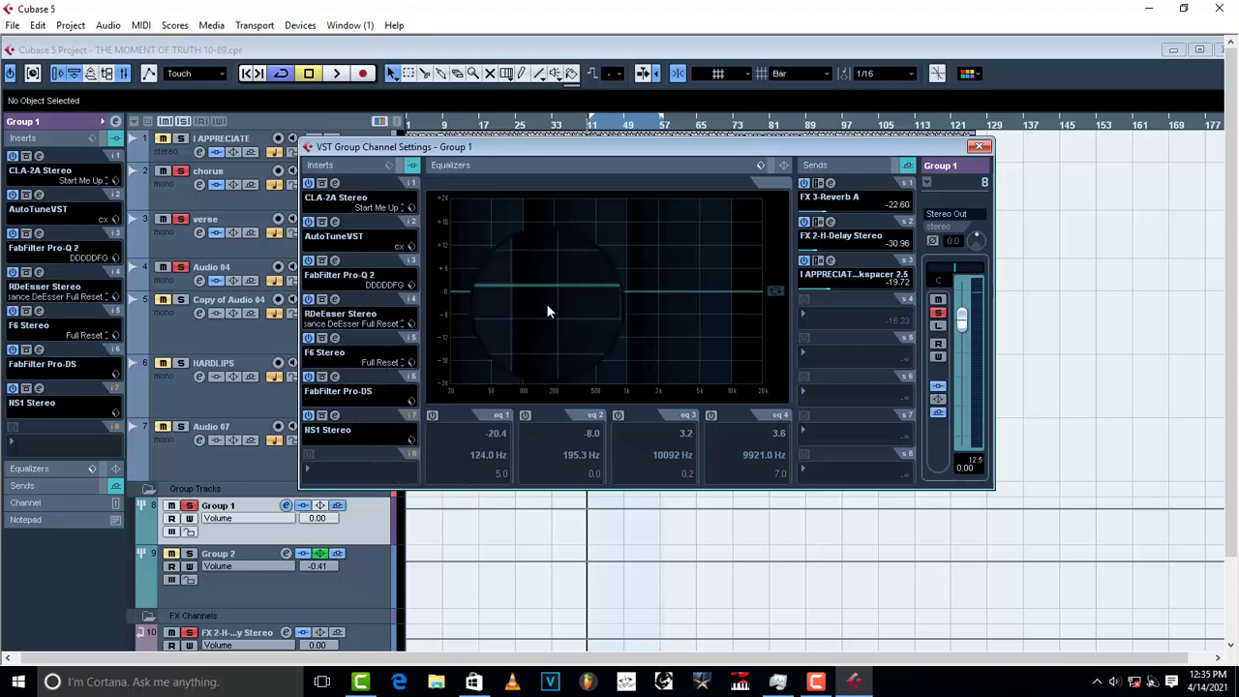
{"action": "left_click", "coordinate": [525, 416]}
{"action": "left_click", "coordinate": [617, 416]}
{"action": "left_click", "coordinate": [712, 415]}
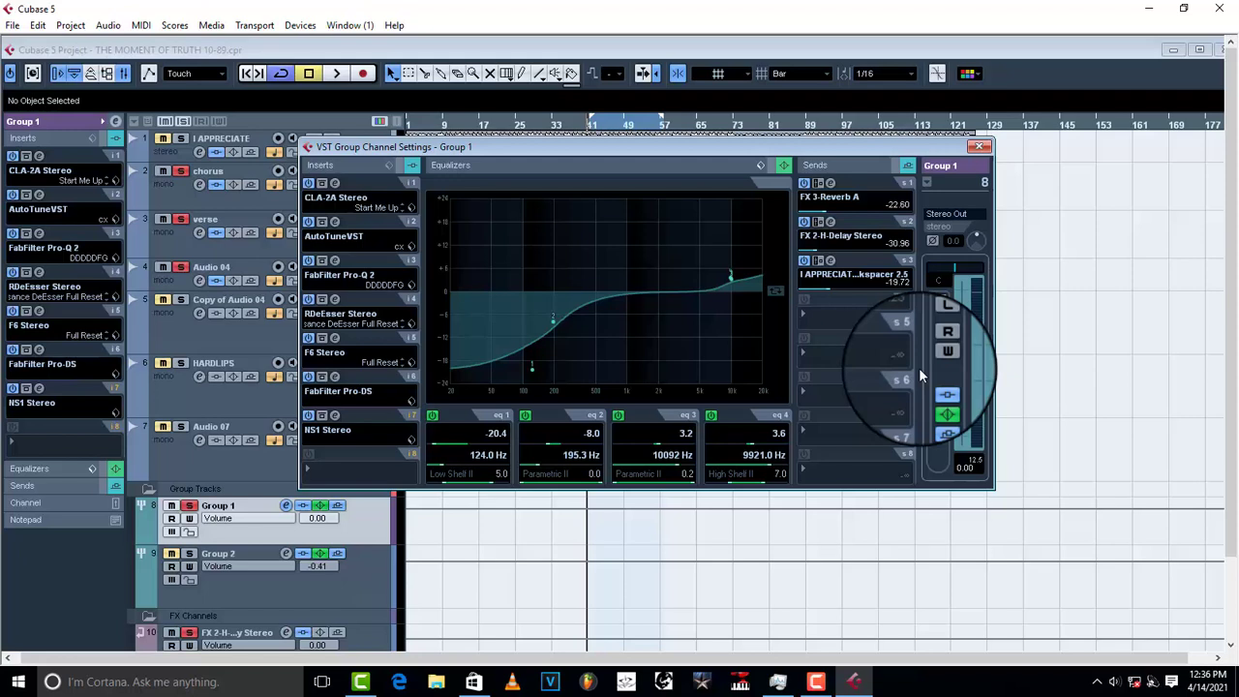
- Open the Reverb A effect from Group 1's first send and audition the soloed vocals with it
{"action": "left_click", "coordinate": [819, 184]}
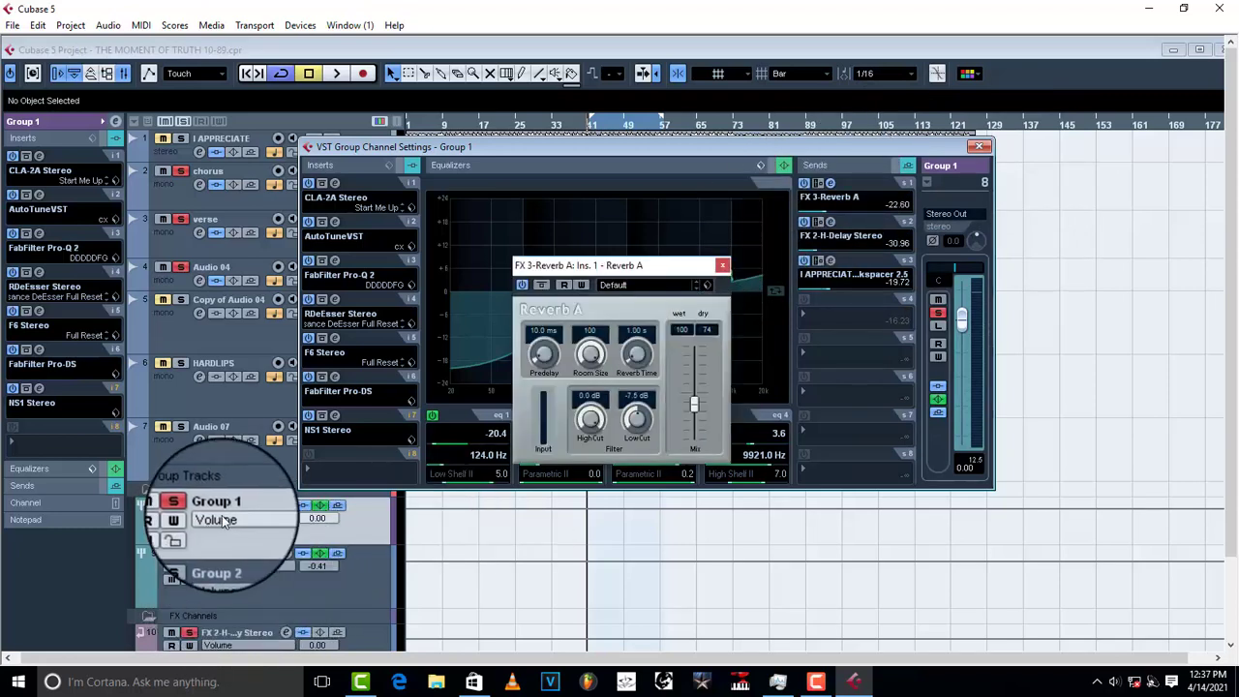
{"action": "key", "text": "space"}
{"action": "key", "text": "space"}
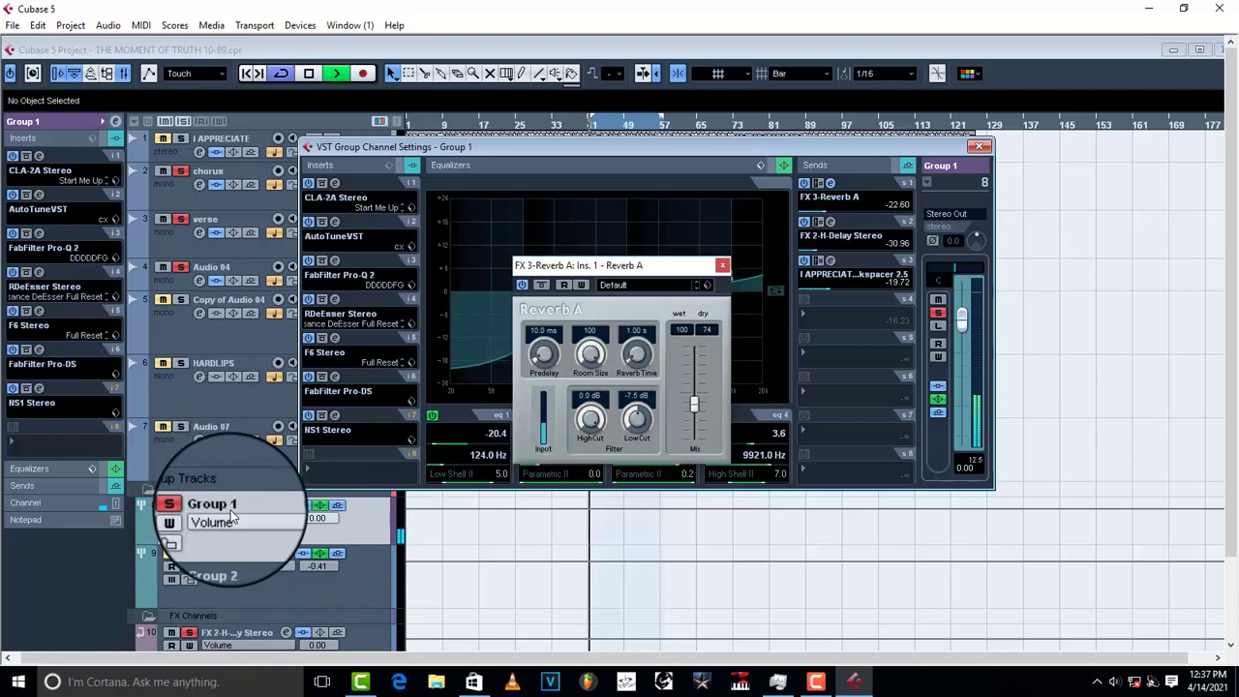
- Bypass Reverb A and play the soloed Group 1 vocals without reverb
{"action": "left_click", "coordinate": [523, 286]}
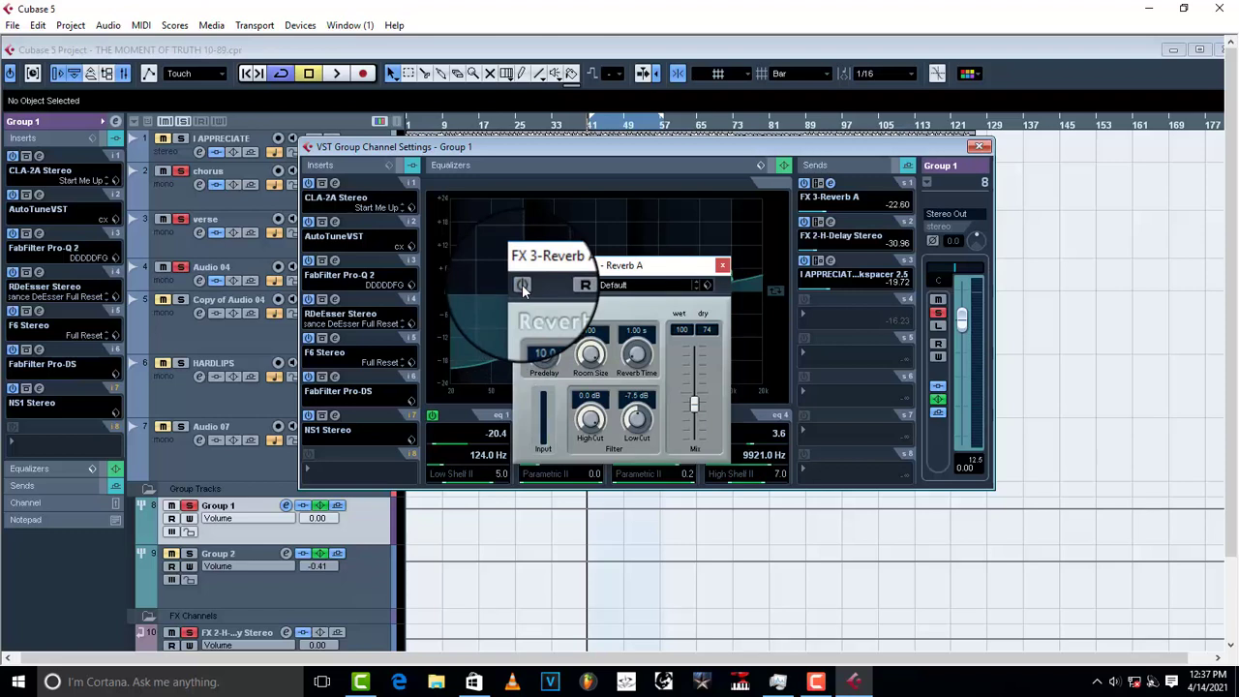
{"action": "key", "text": "space"}
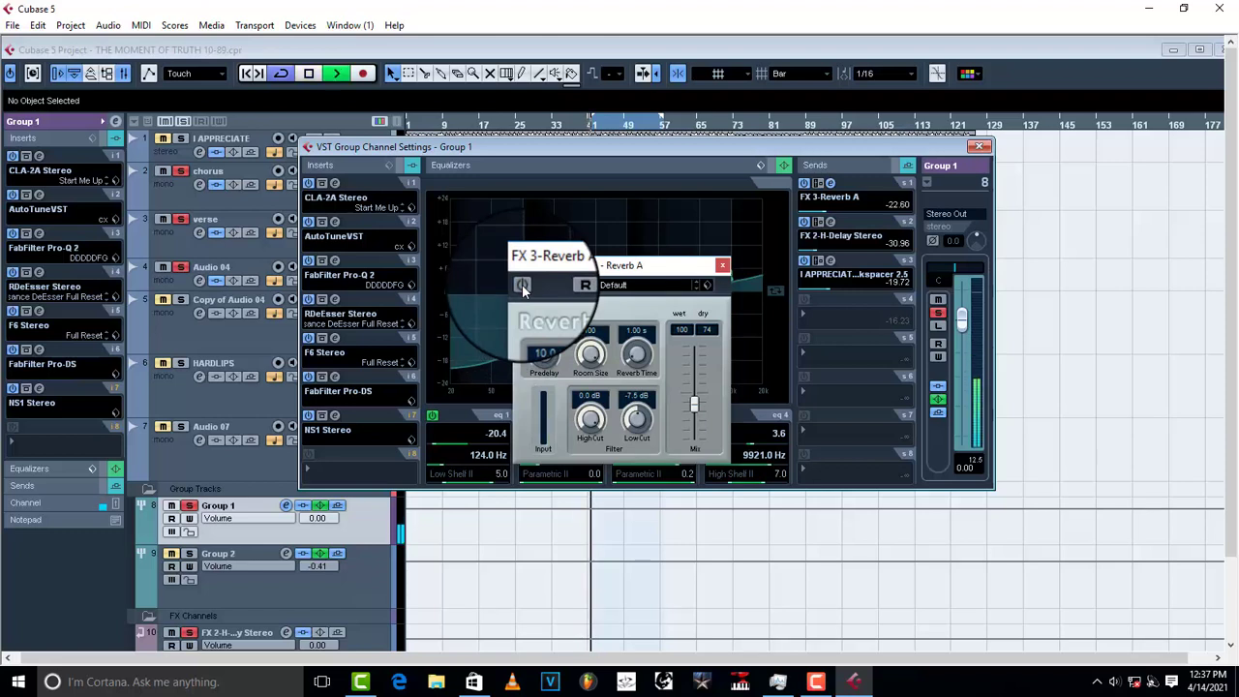
{"action": "key", "text": "space"}
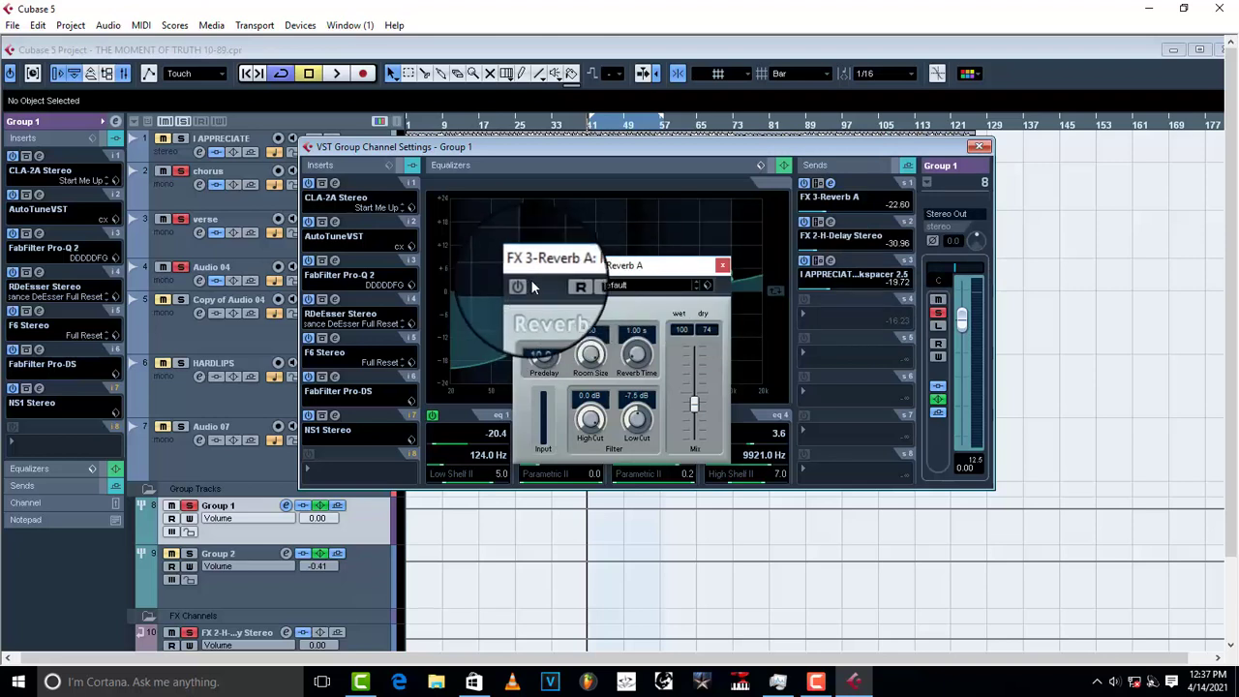
- Re-enable Reverb A and replay the soloed Group 1 vocals to compare the sound
{"action": "key", "text": "space"}
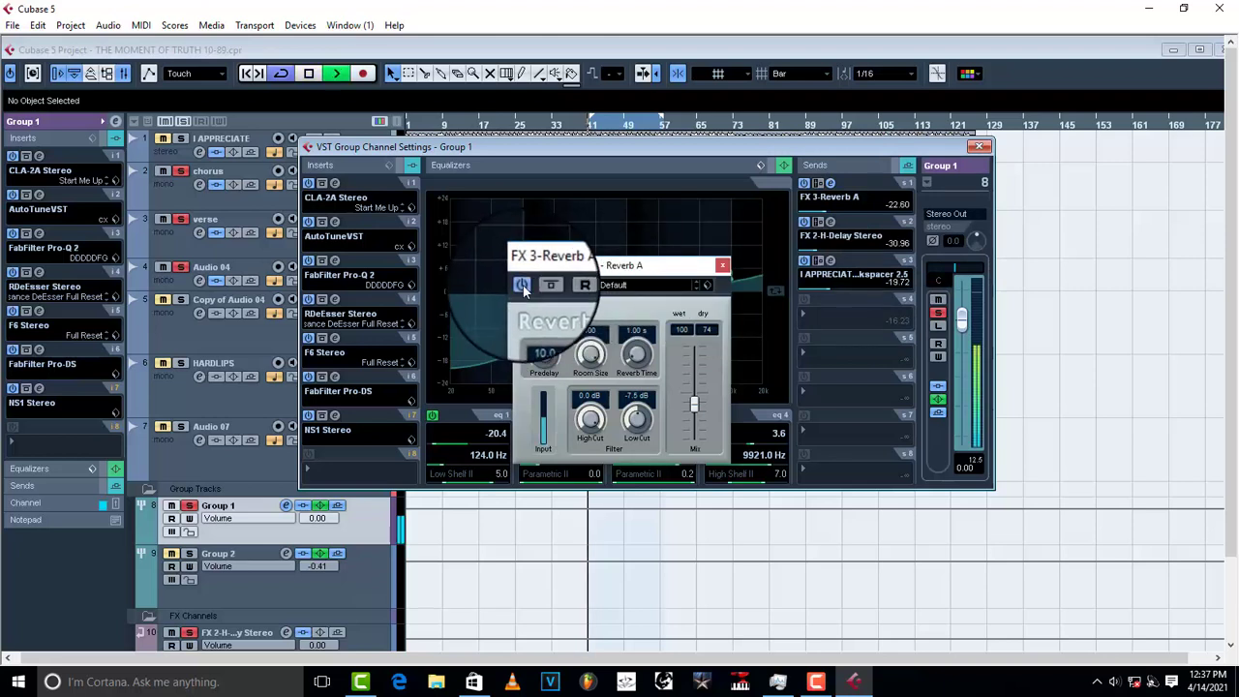
{"action": "key", "text": "space"}
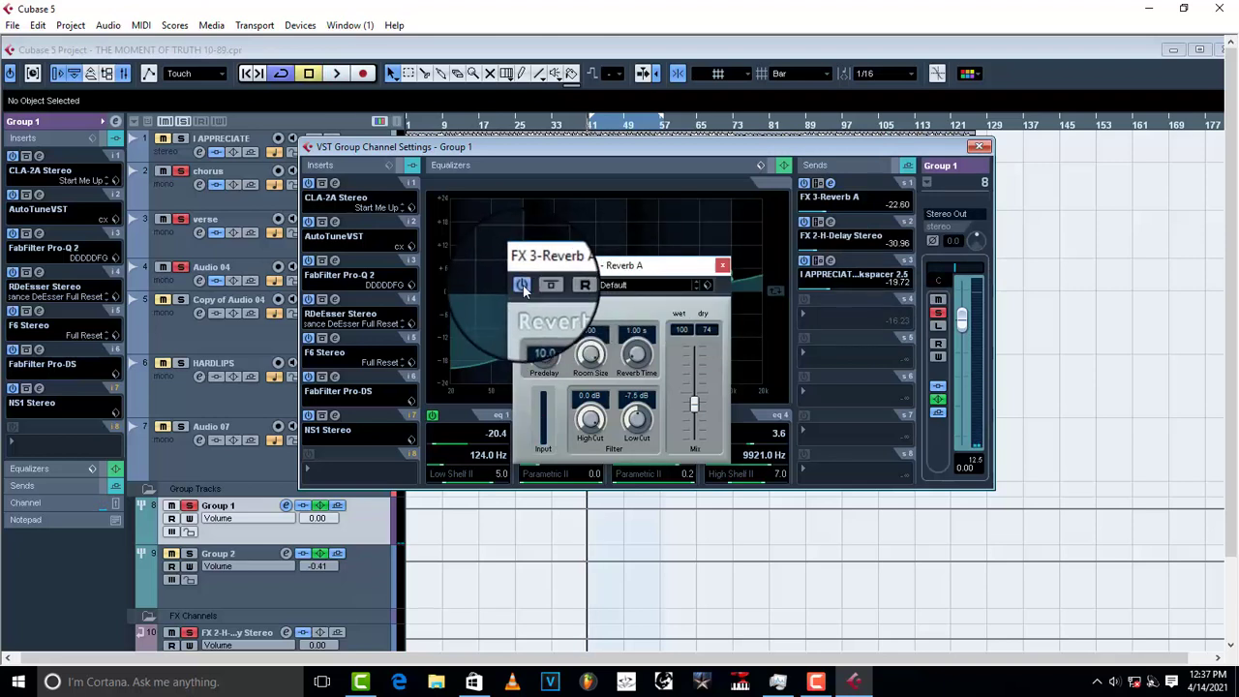
{"action": "key", "text": "space"}
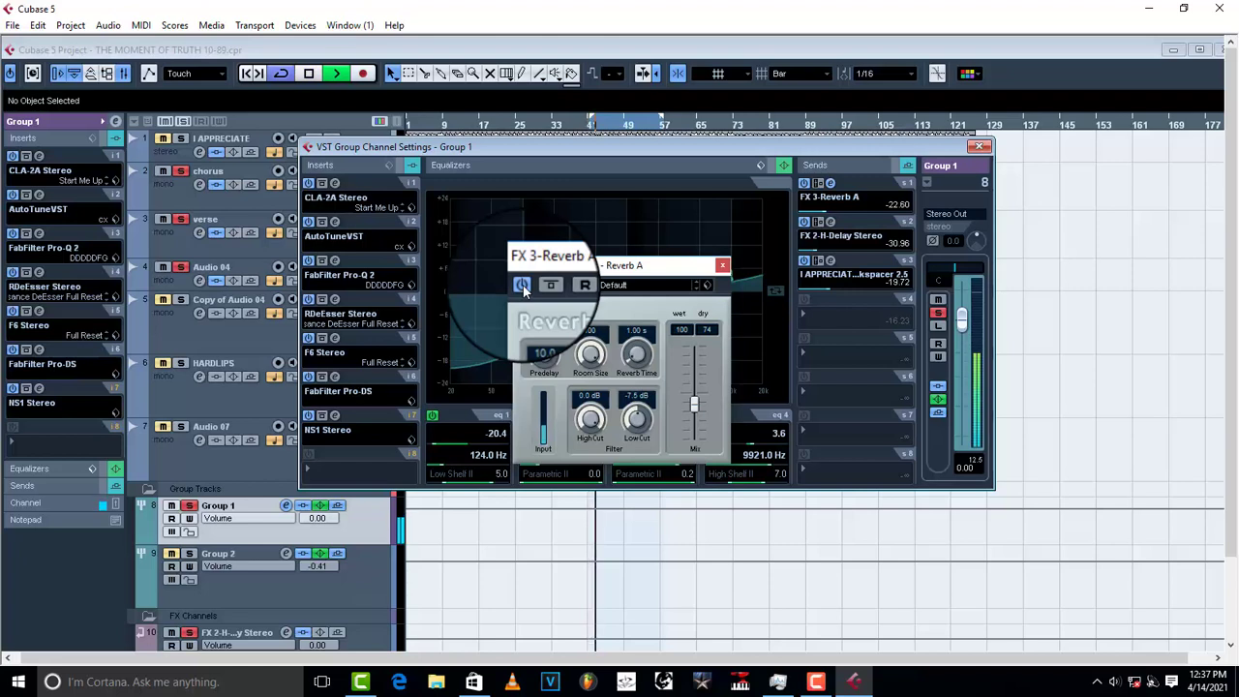
{"action": "key", "text": "space"}
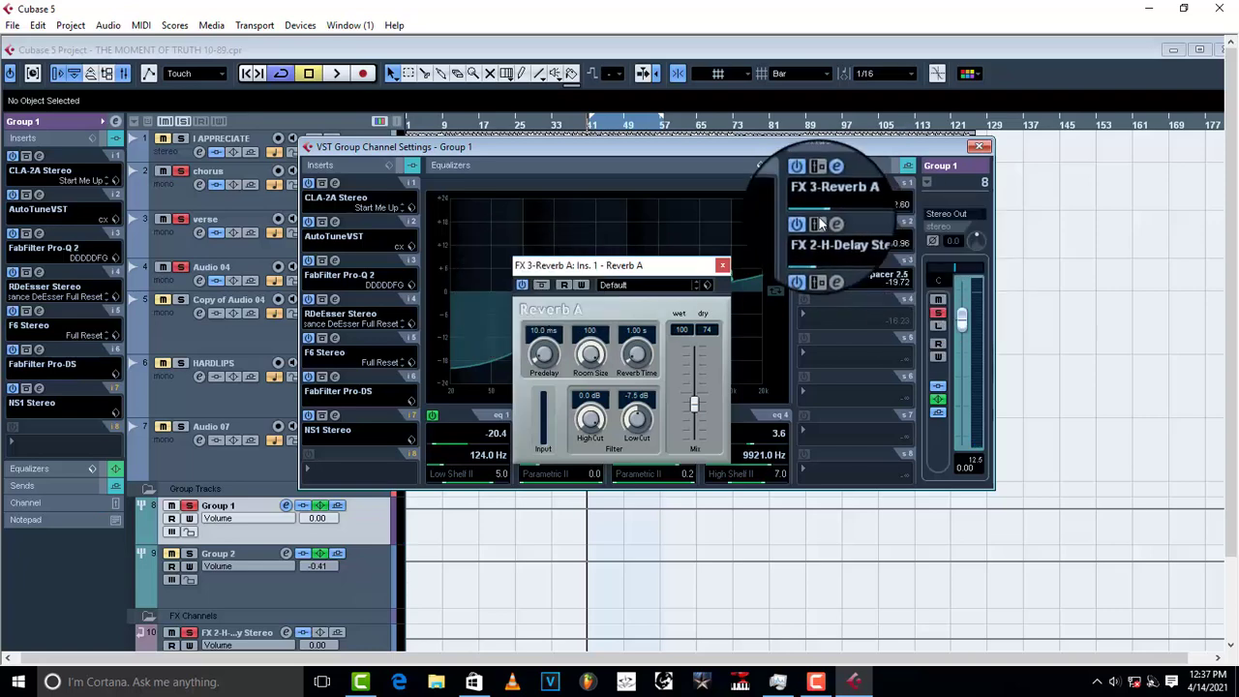
- Open the H-Delay effect from Group 1's second send and audition it with Group 1 soloed and in the full mix
{"action": "left_click", "coordinate": [831, 221]}
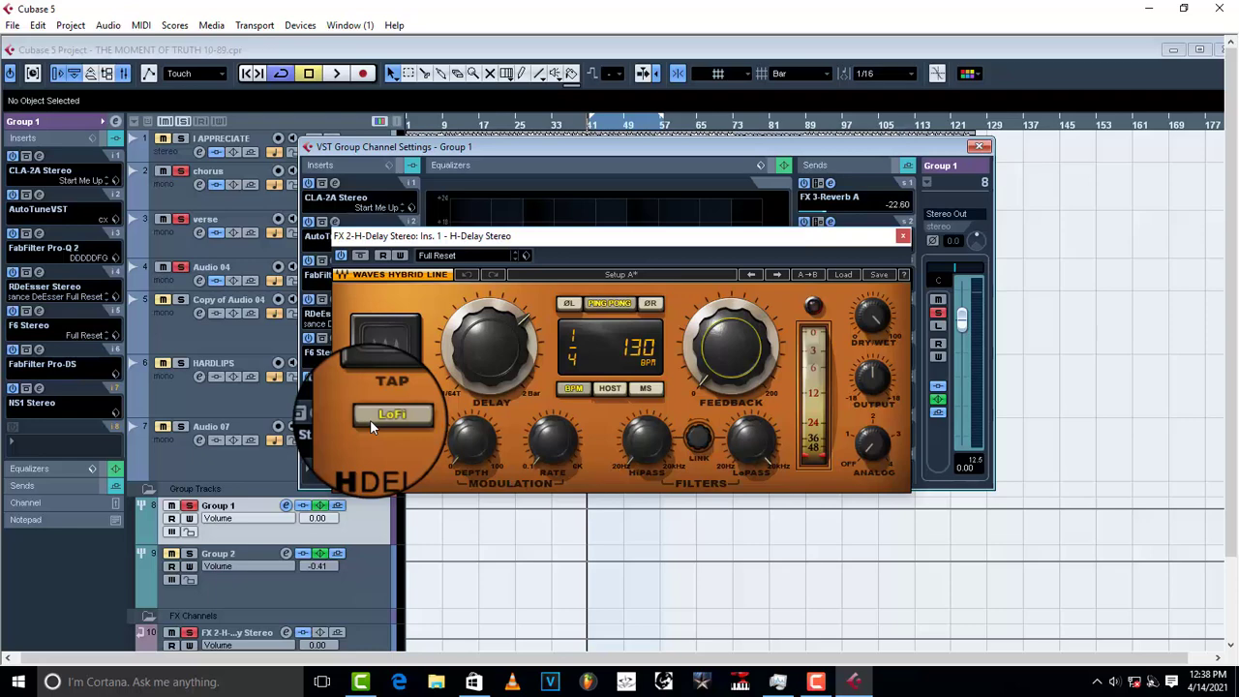
{"action": "key", "text": "space"}
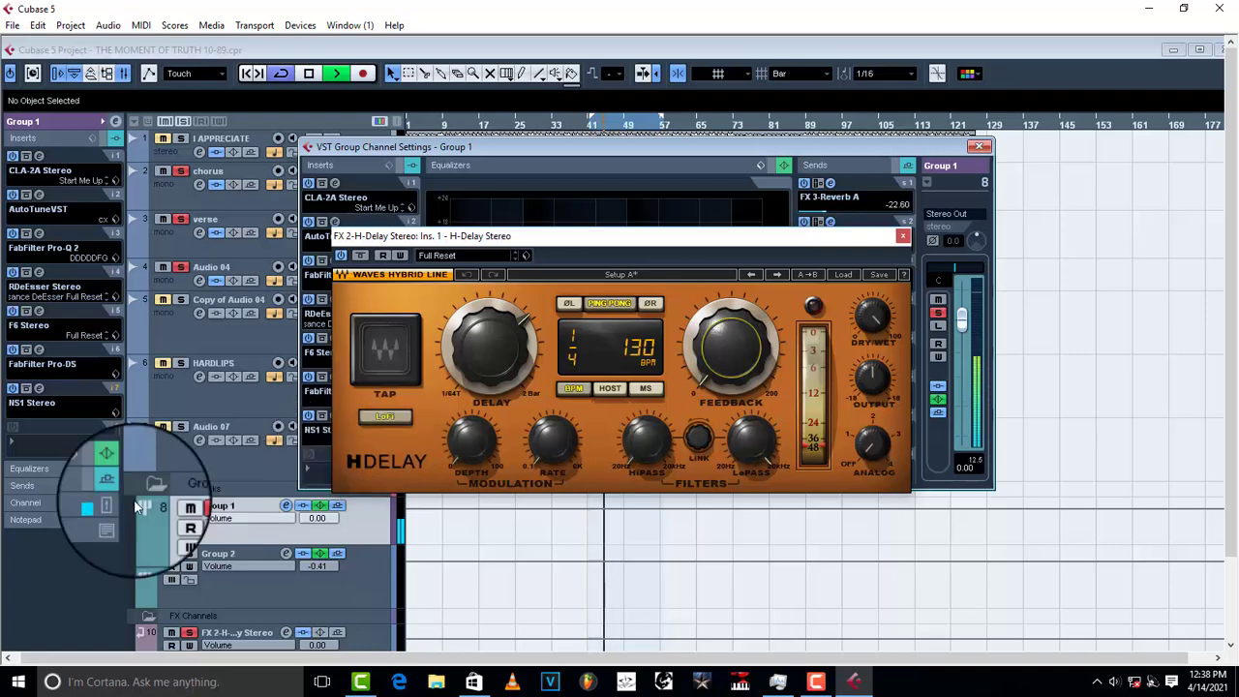
{"action": "left_click", "coordinate": [189, 511]}
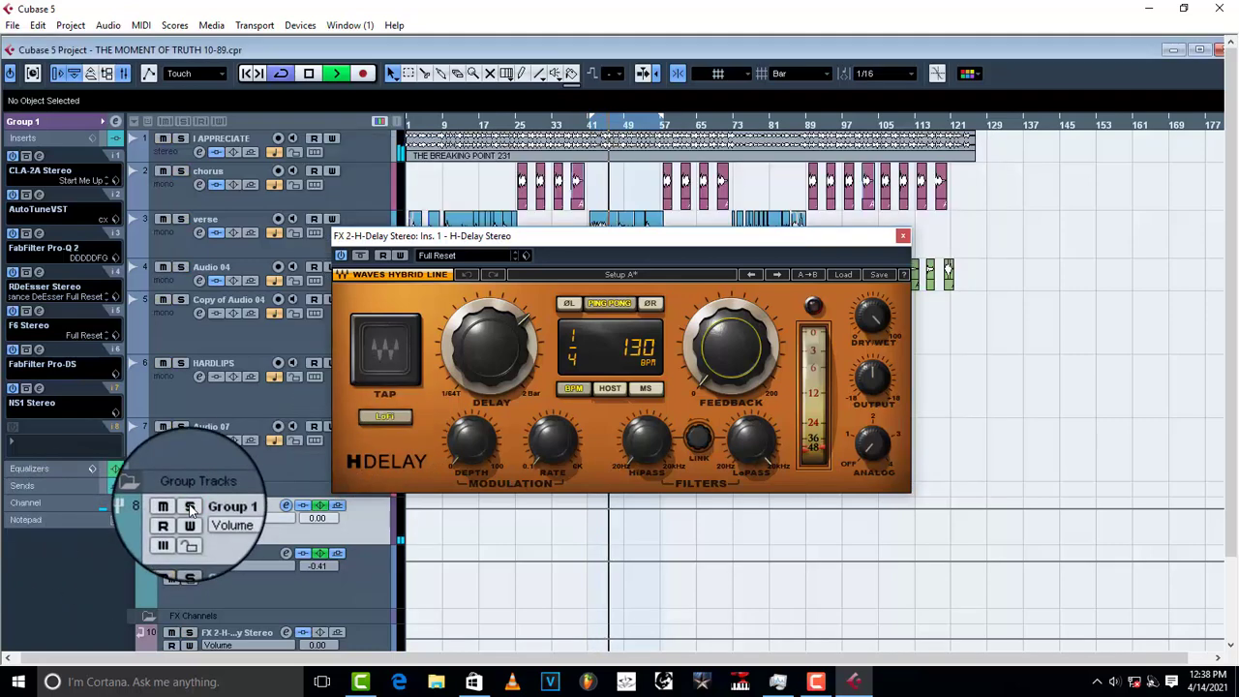
{"action": "key", "text": "space"}
{"action": "left_click", "coordinate": [191, 509]}
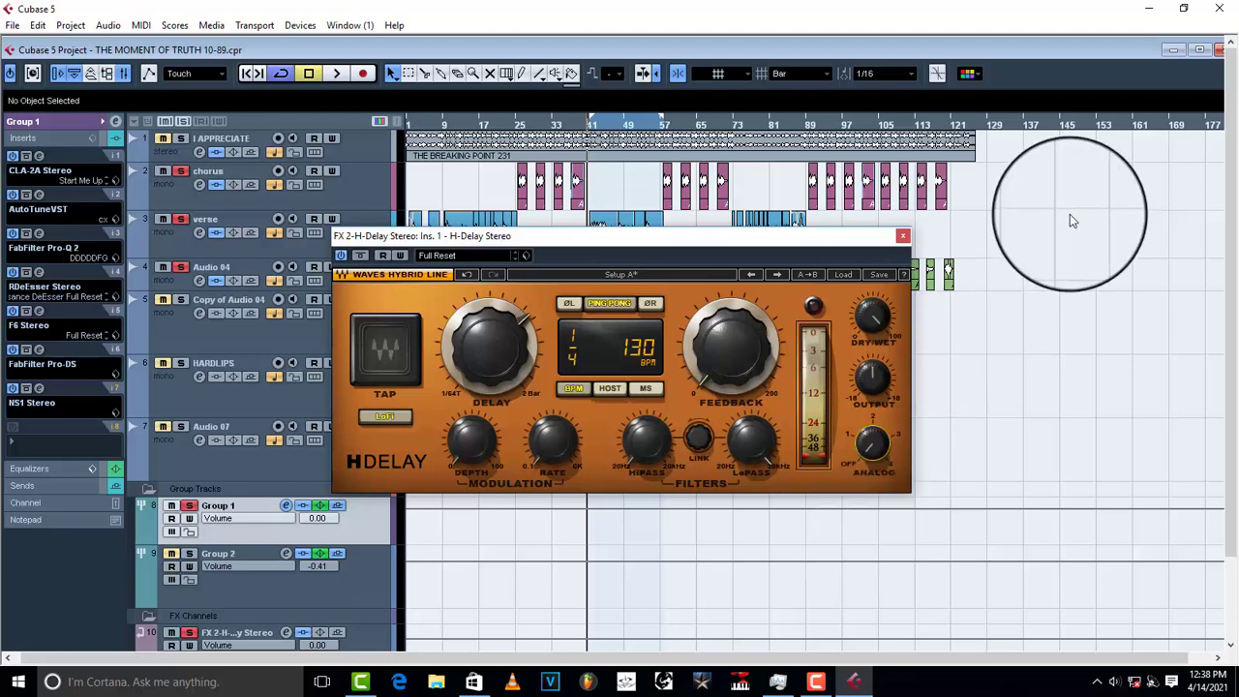
- Close the H-Delay and Reverb A windows, unsolo Group 1 and play the full mix
{"action": "left_click", "coordinate": [904, 238]}
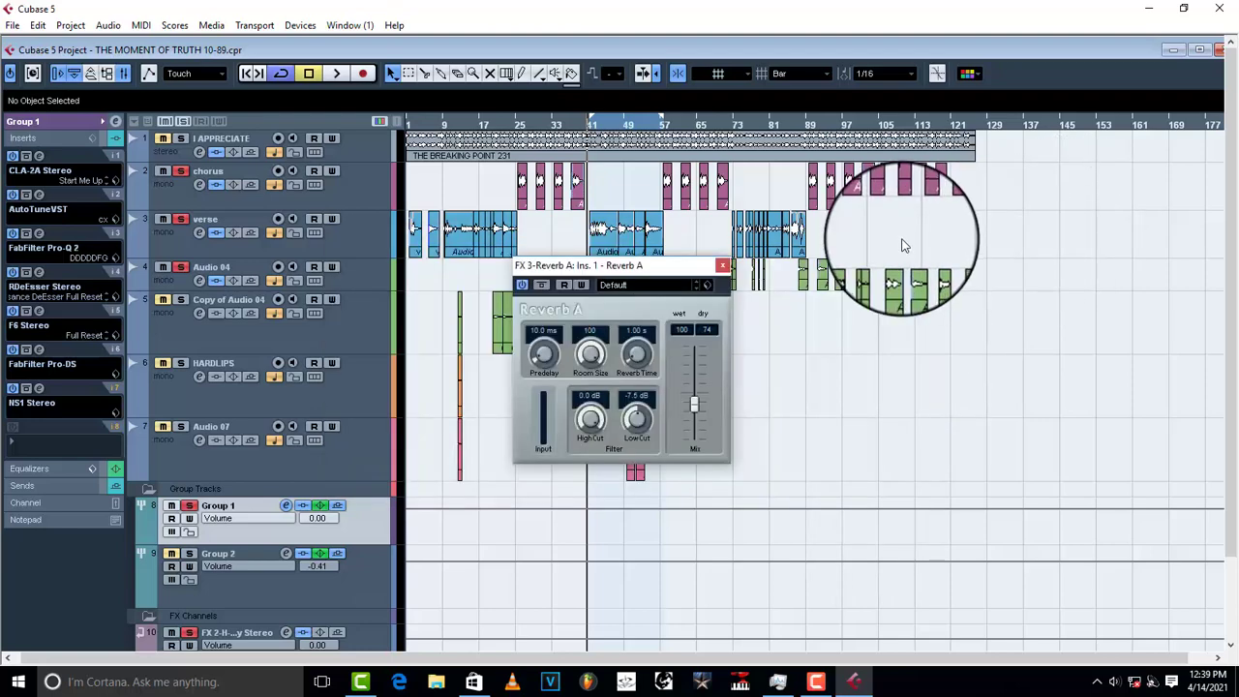
{"action": "left_click", "coordinate": [723, 265]}
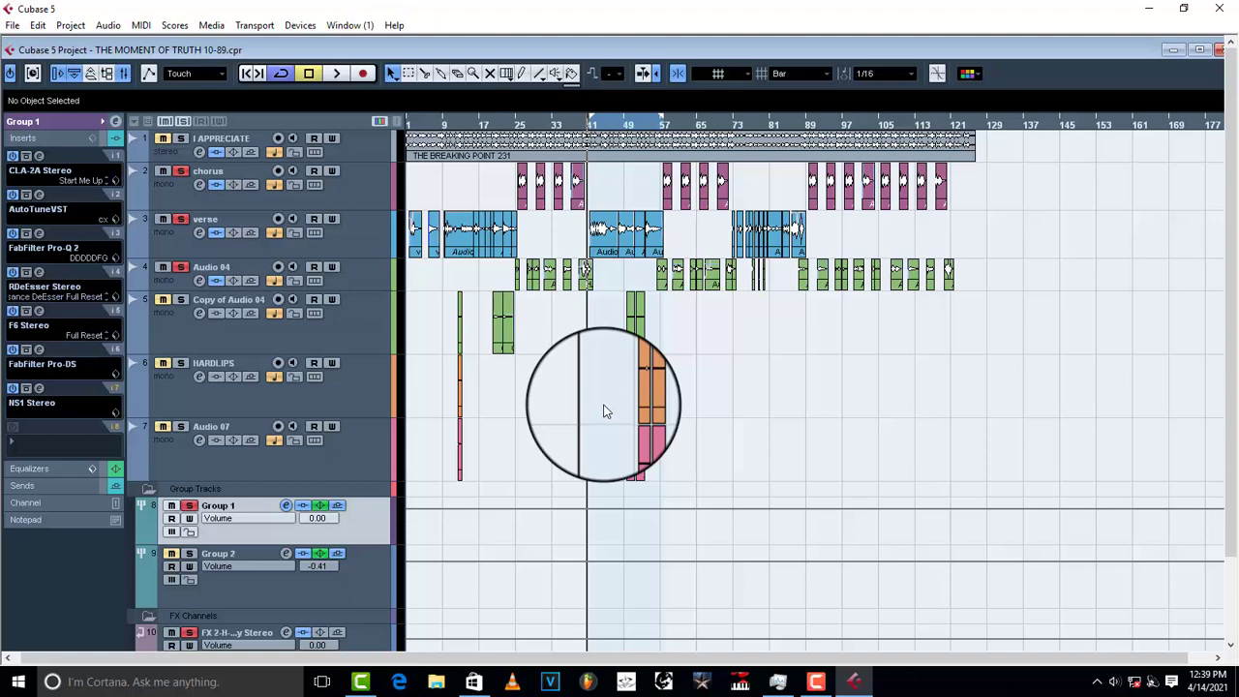
{"action": "key", "text": "space"}
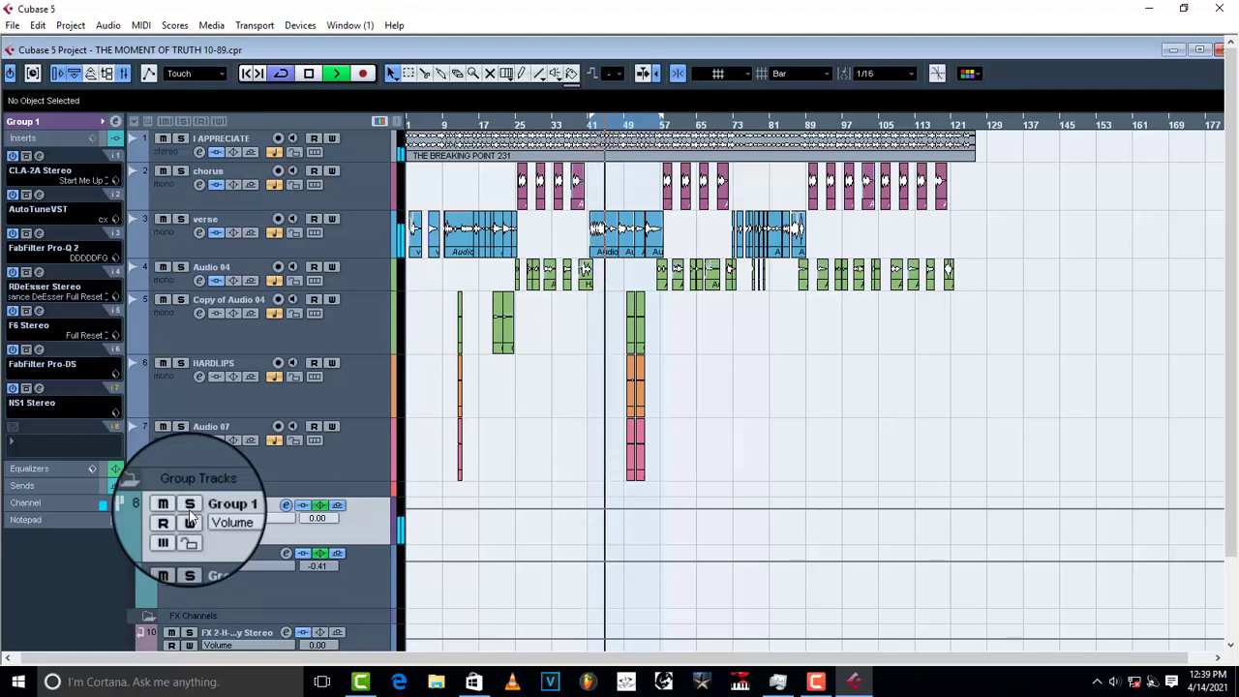
{"action": "key", "text": "space"}
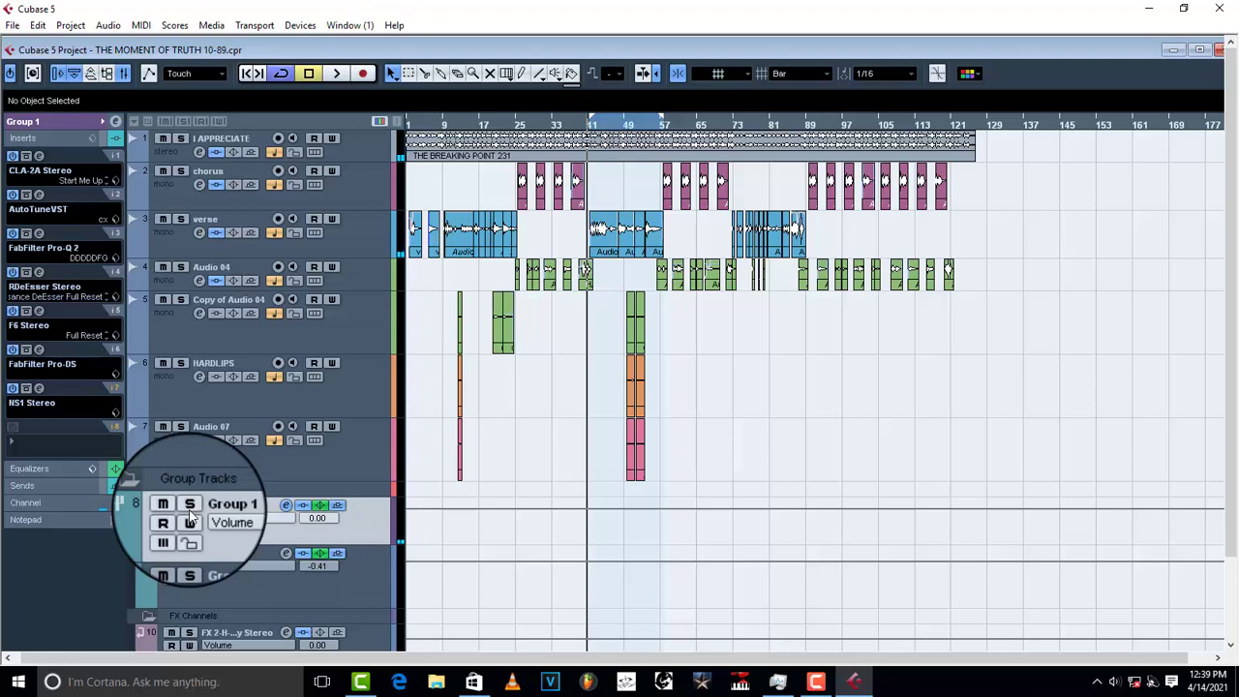